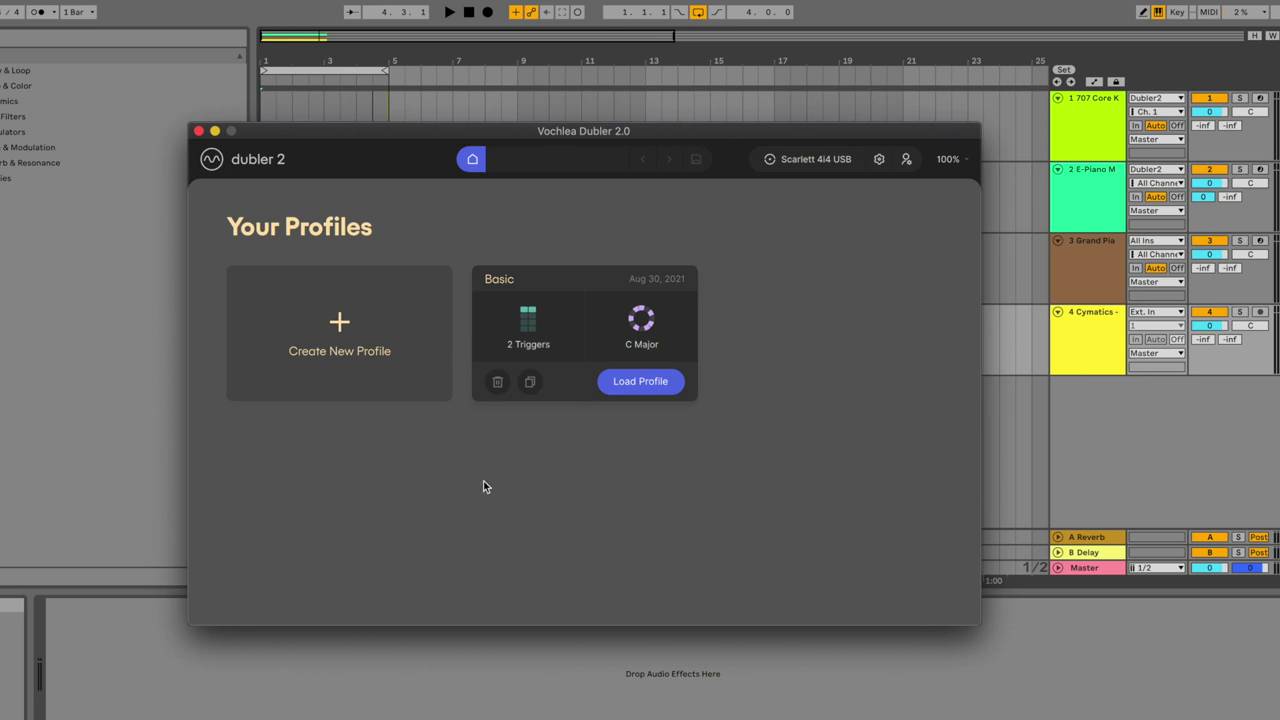
# Delete the saved Basic profile and open a new untitled profile.
pyautogui.click(563, 289)
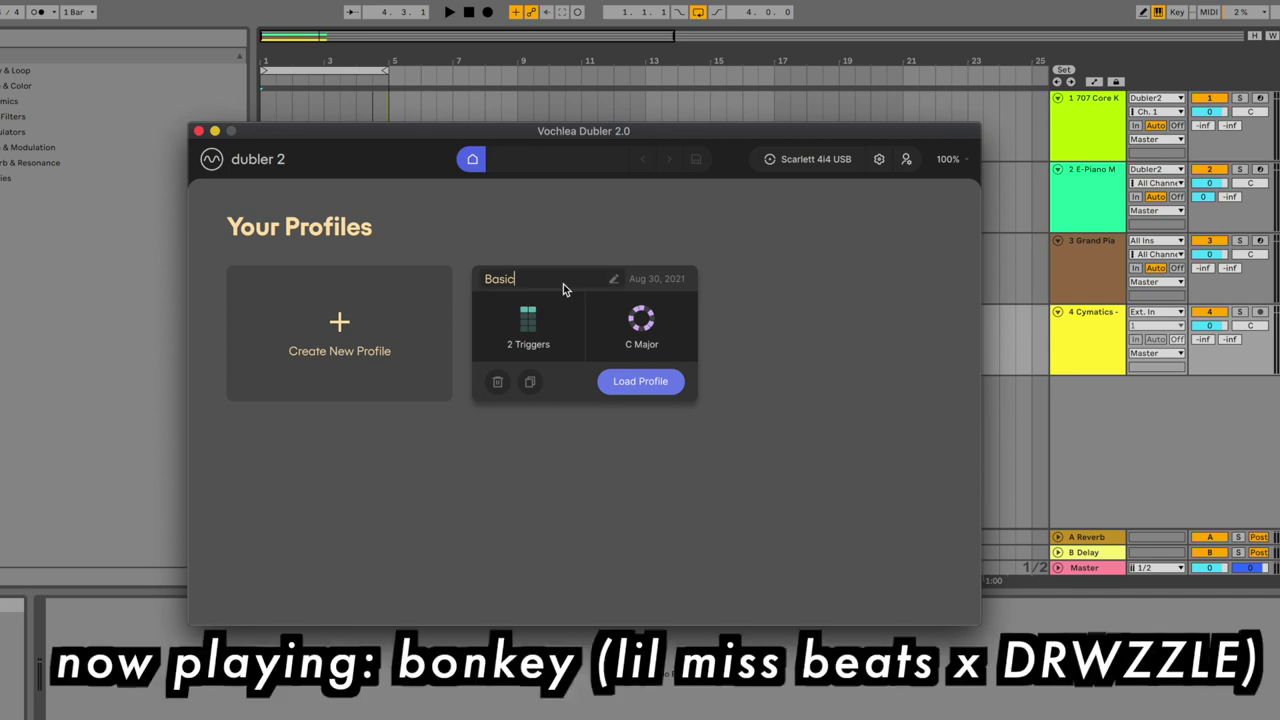
pyautogui.click(497, 381)
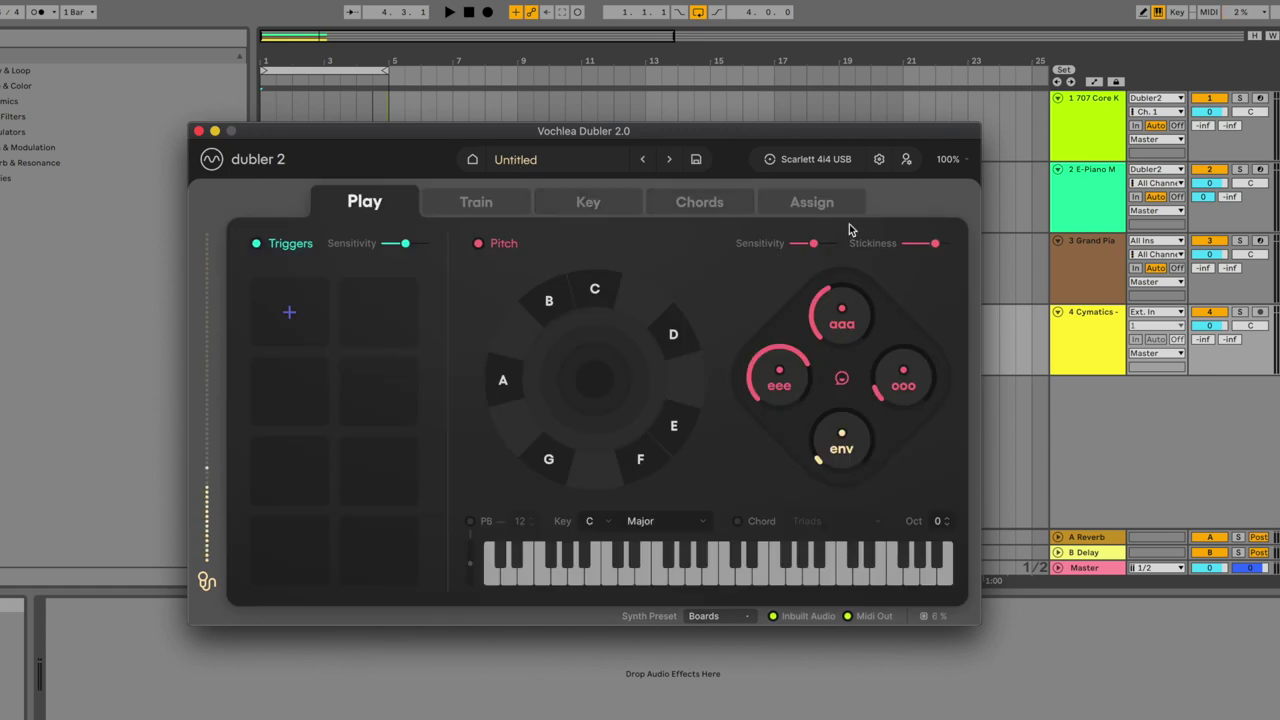
# Examine the Train, Key, Chords and Assign pages of the untitled profile.
pyautogui.click(489, 208)
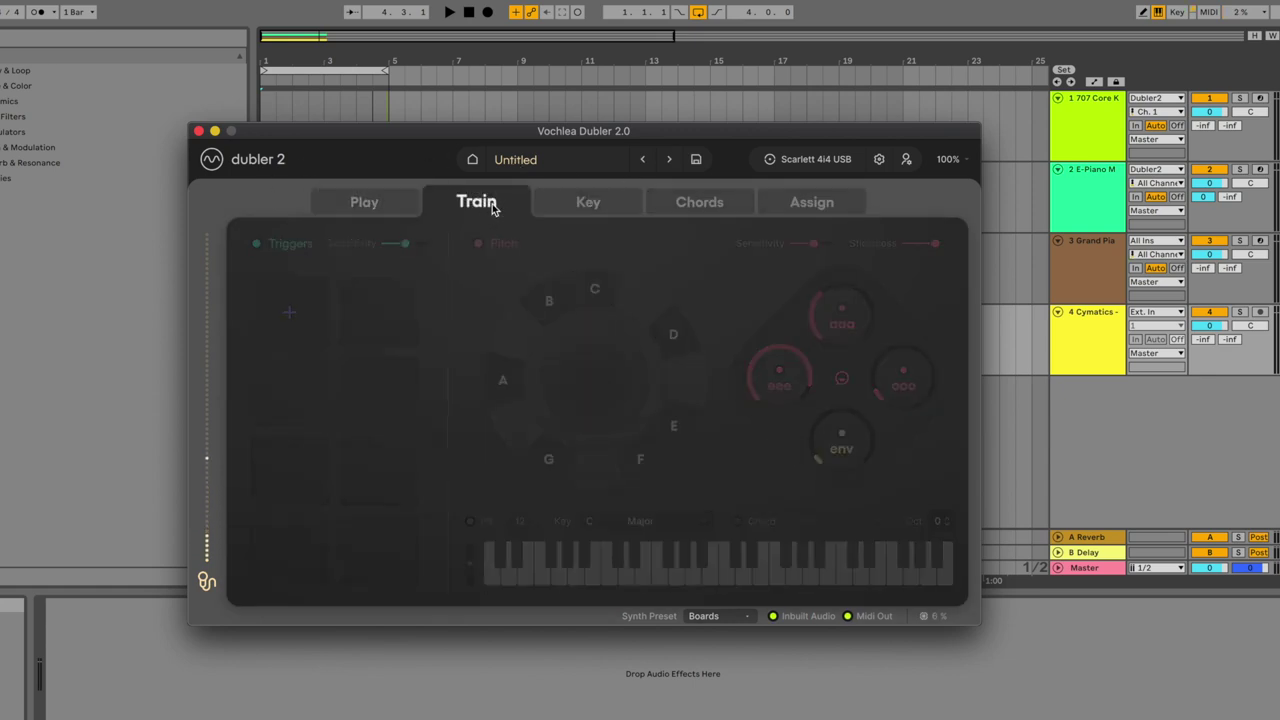
pyautogui.click(603, 204)
pyautogui.click(714, 194)
pyautogui.click(840, 203)
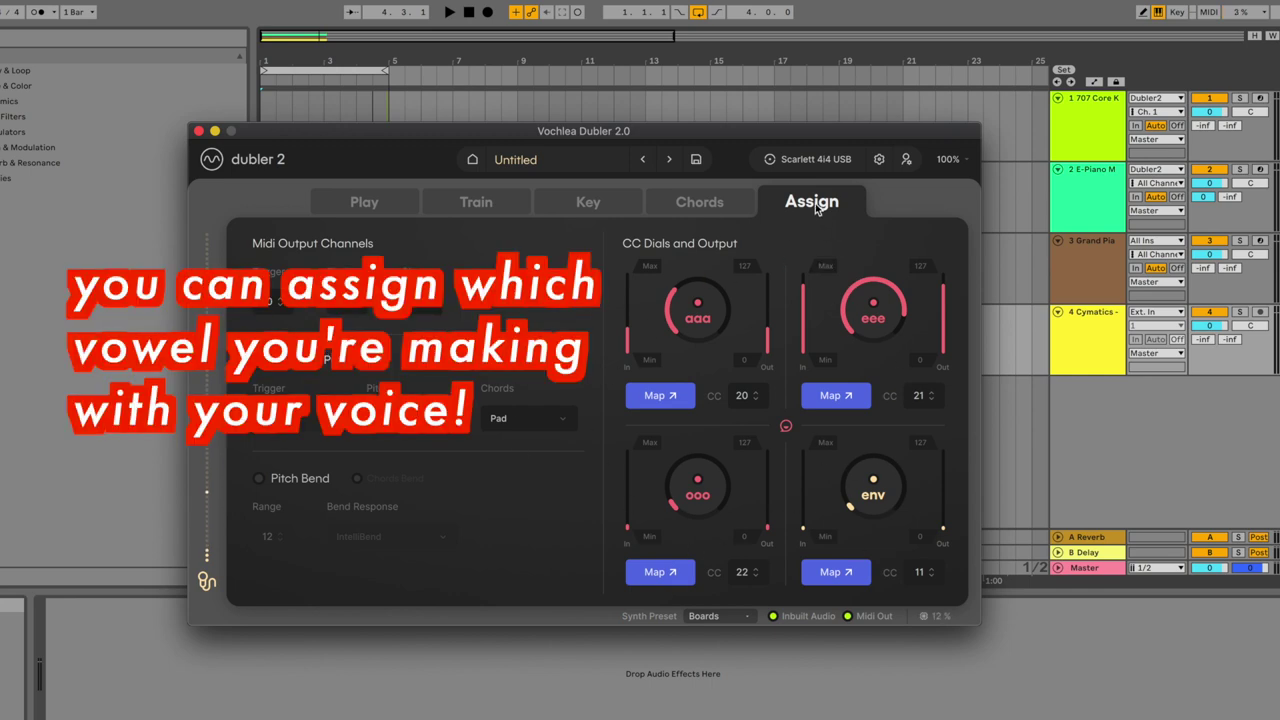
pyautogui.click(716, 212)
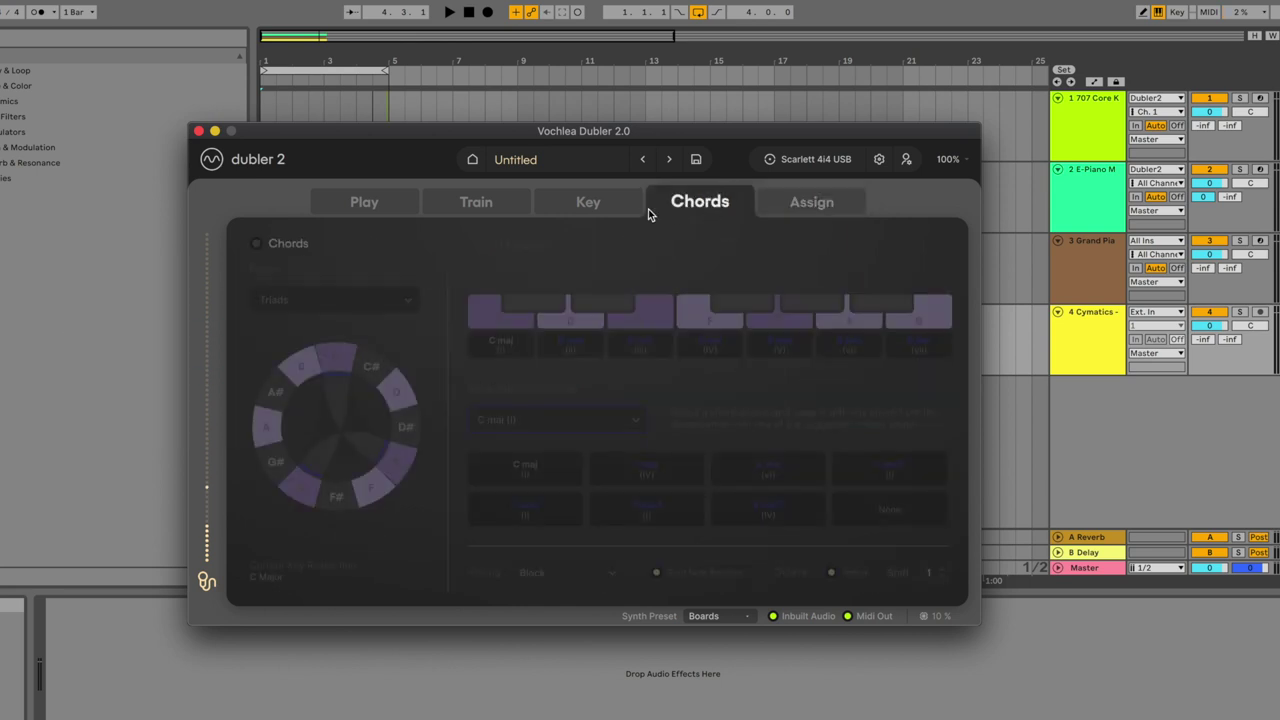
pyautogui.click(567, 210)
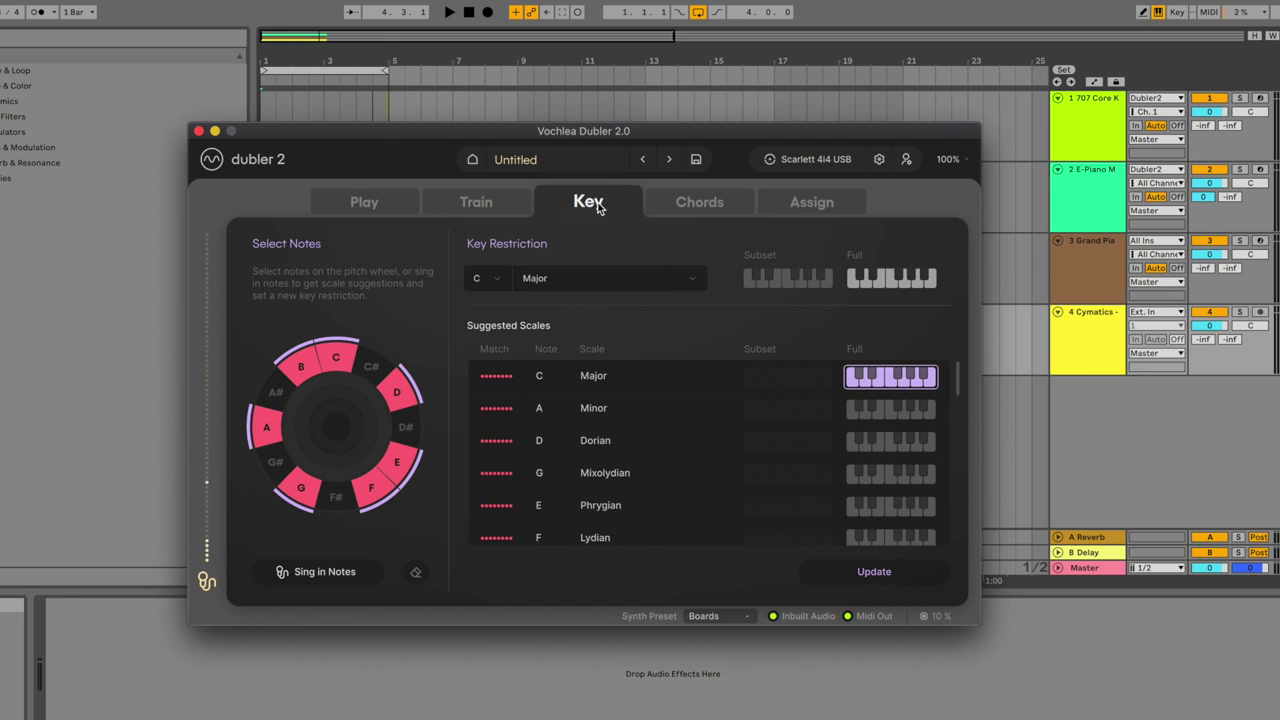
pyautogui.click(494, 209)
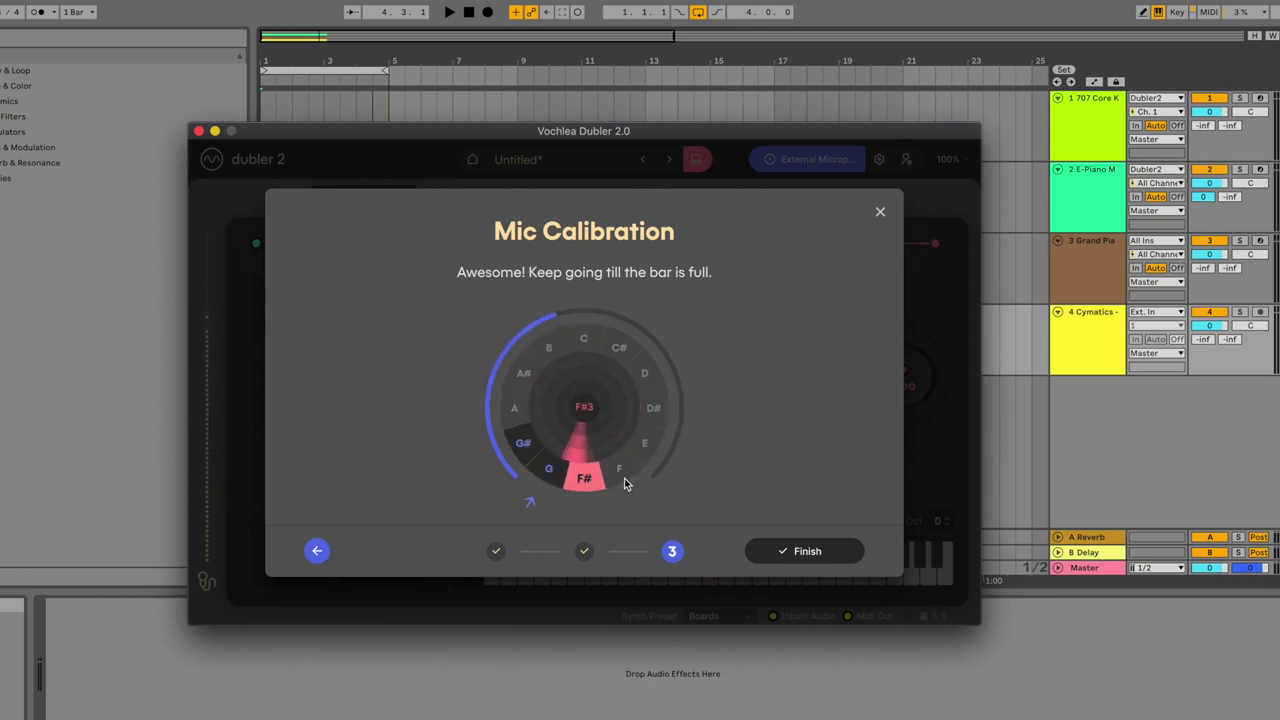
# Finish the microphone calibration after singing in the notes.
pyautogui.click(779, 555)
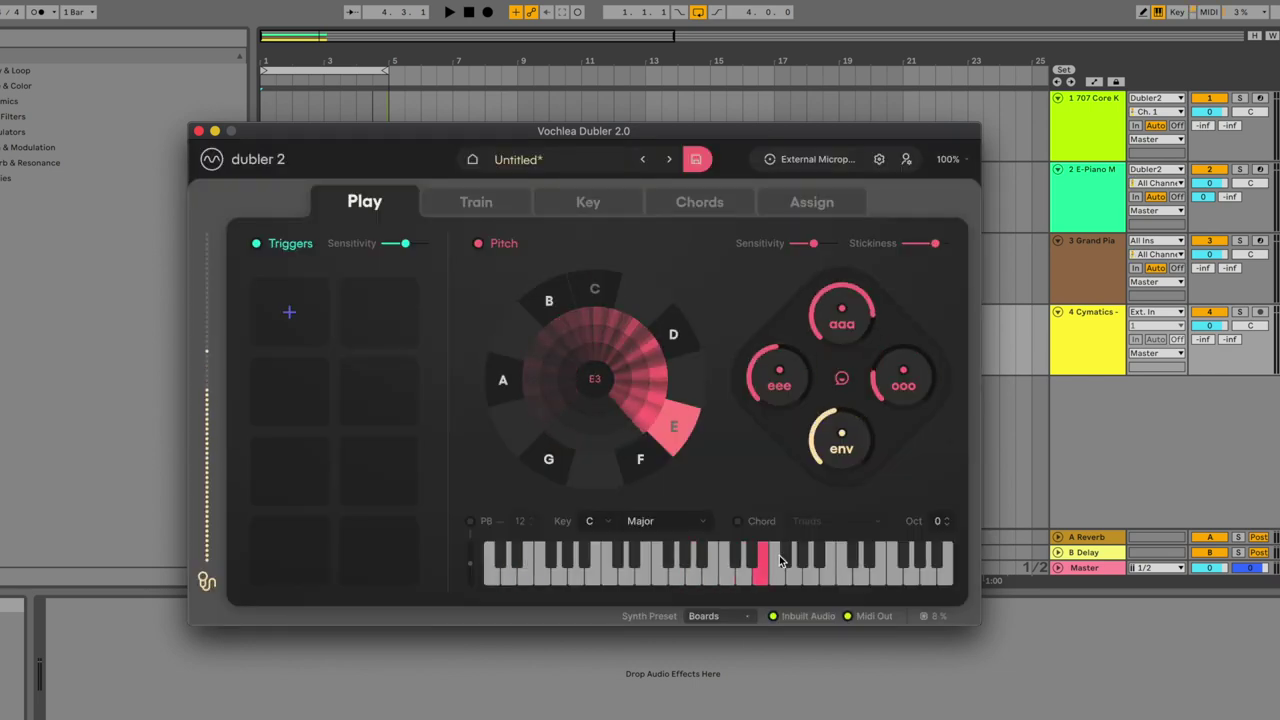
# Set the audio output device to Earphones & Soundflower and close the audio device settings.
pyautogui.click(878, 164)
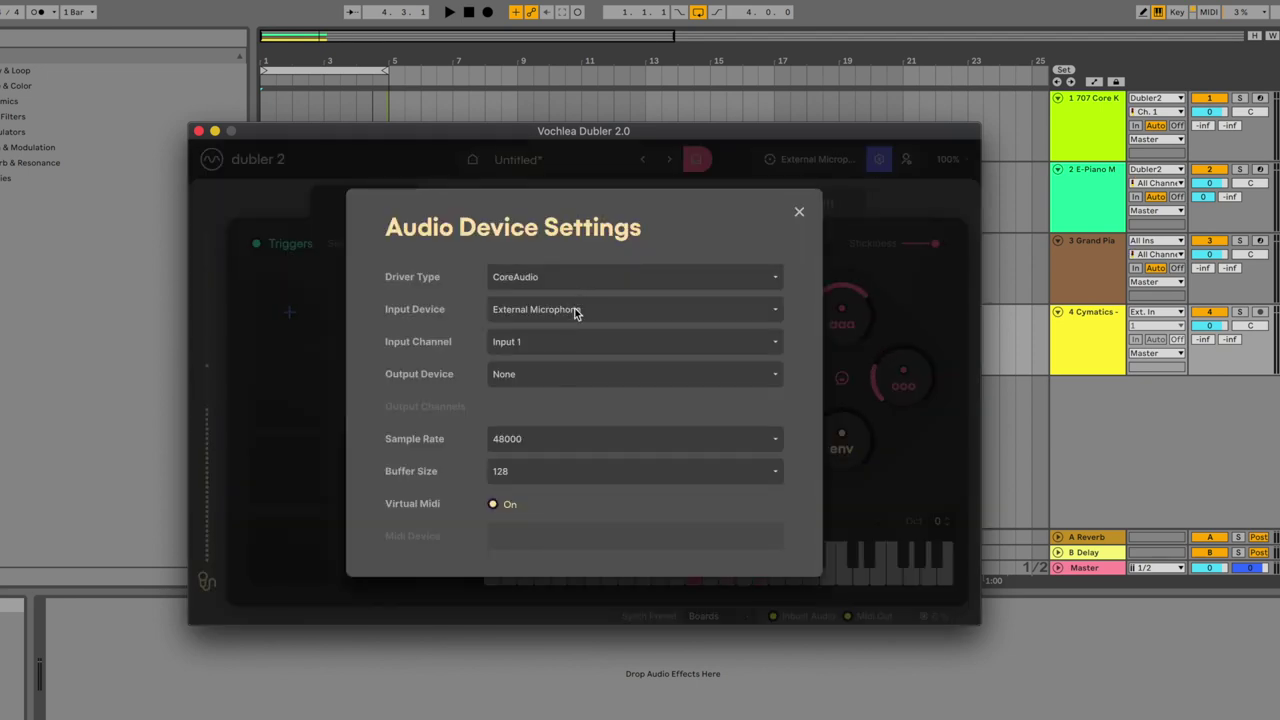
pyautogui.click(560, 376)
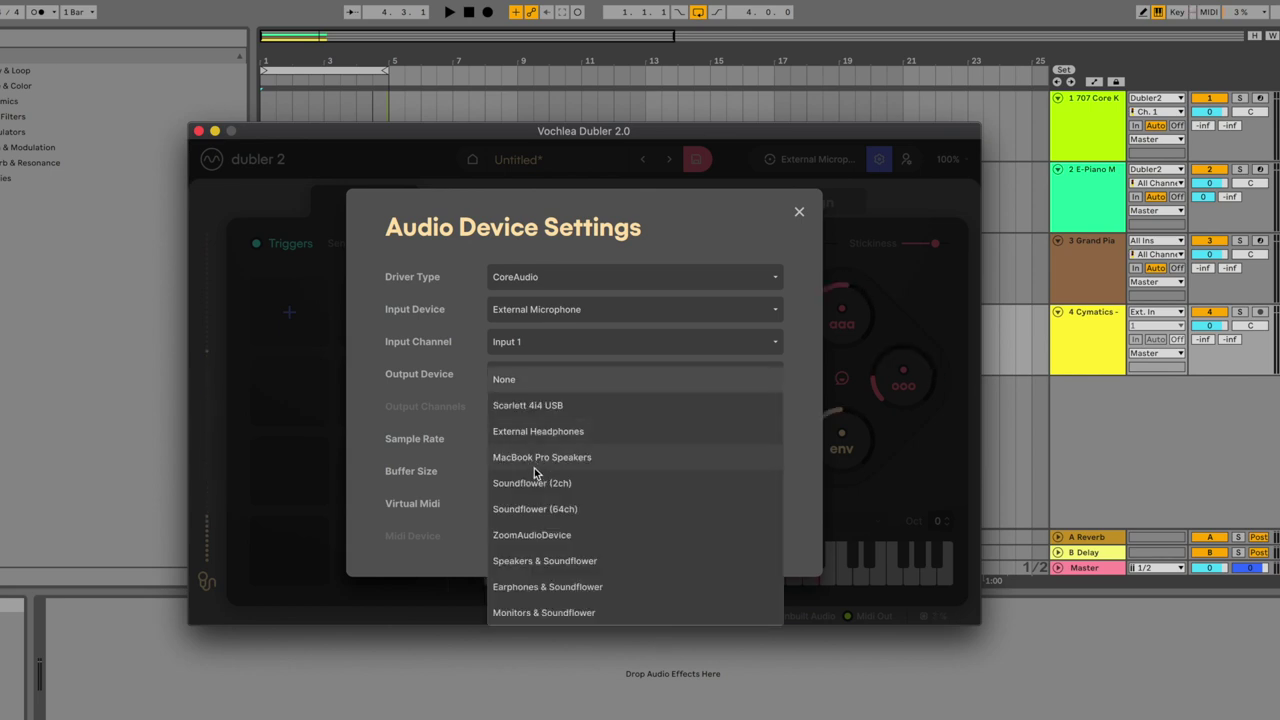
pyautogui.click(560, 588)
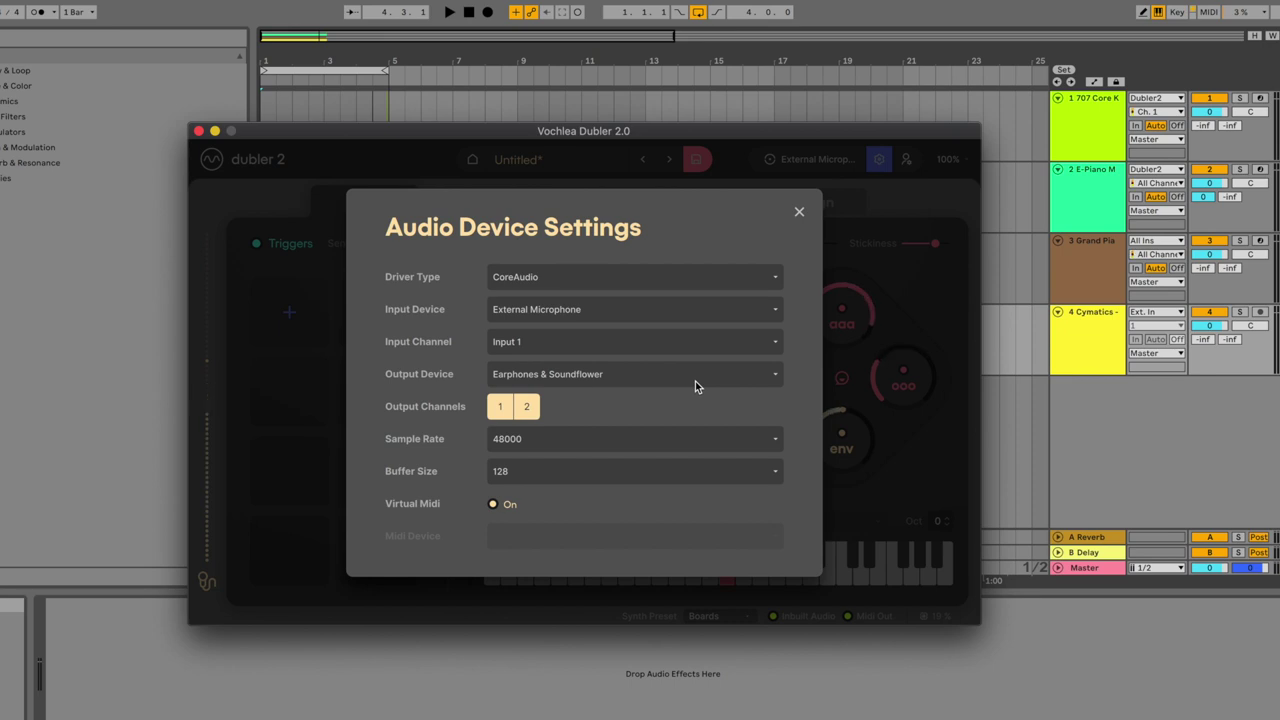
pyautogui.click(823, 160)
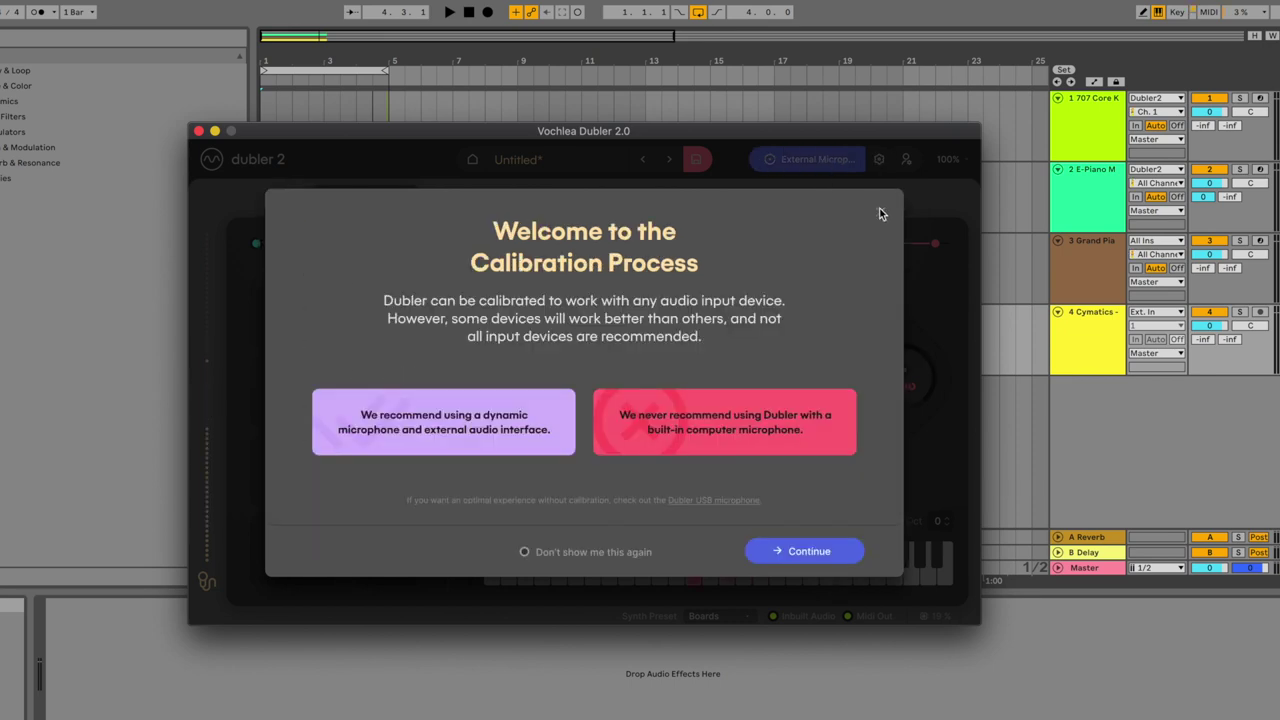
pyautogui.click(880, 213)
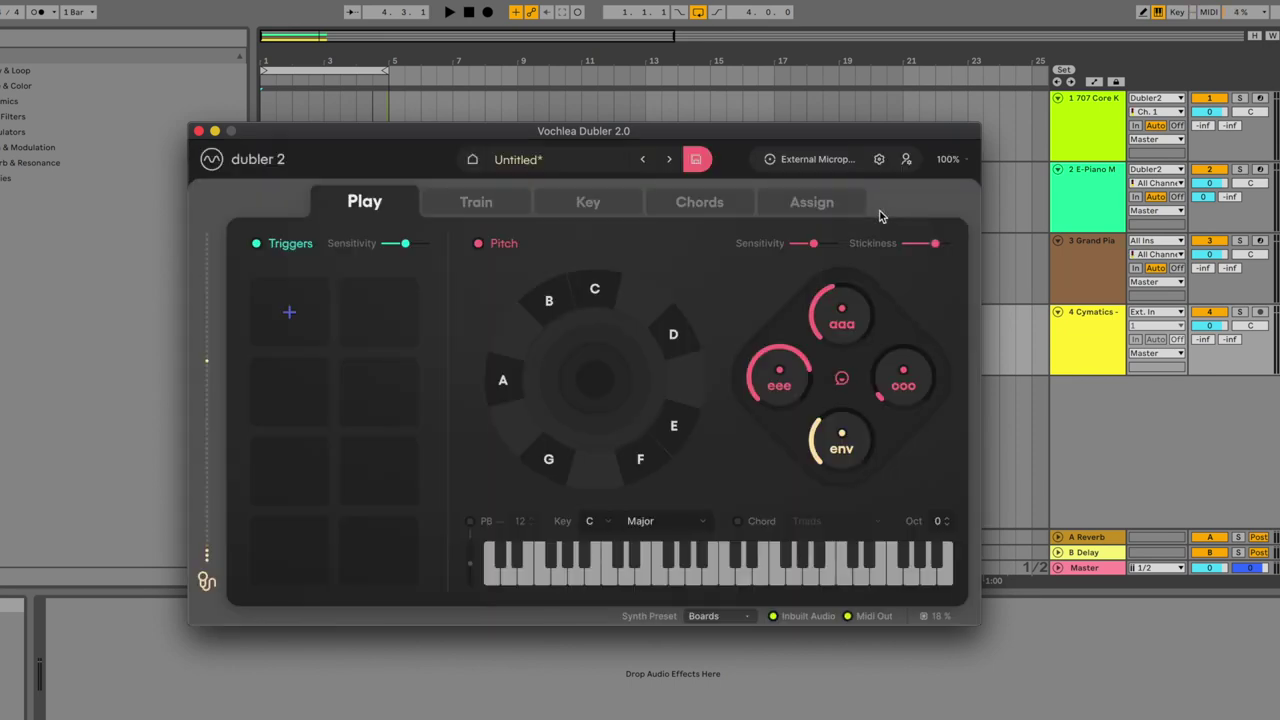
pyautogui.click(906, 160)
pyautogui.click(906, 161)
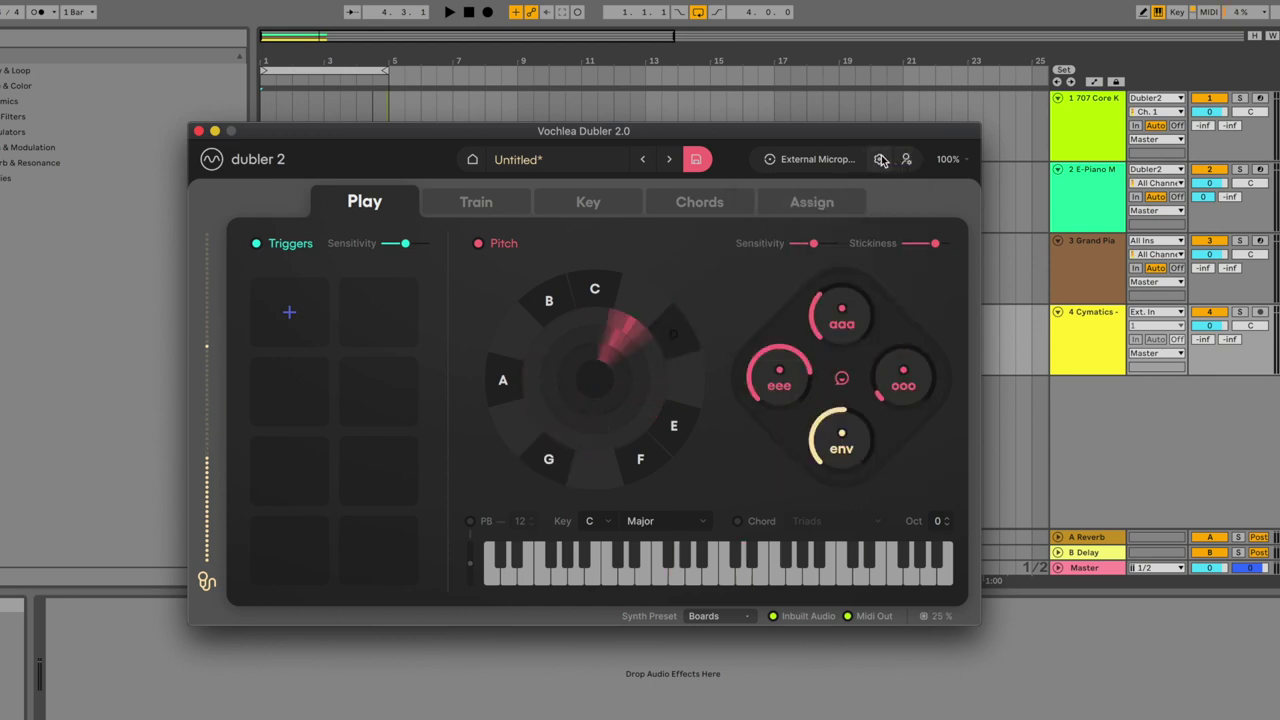
# Set the output device to None in the audio device settings and close them.
pyautogui.click(879, 159)
pyautogui.click(514, 376)
pyautogui.click(514, 381)
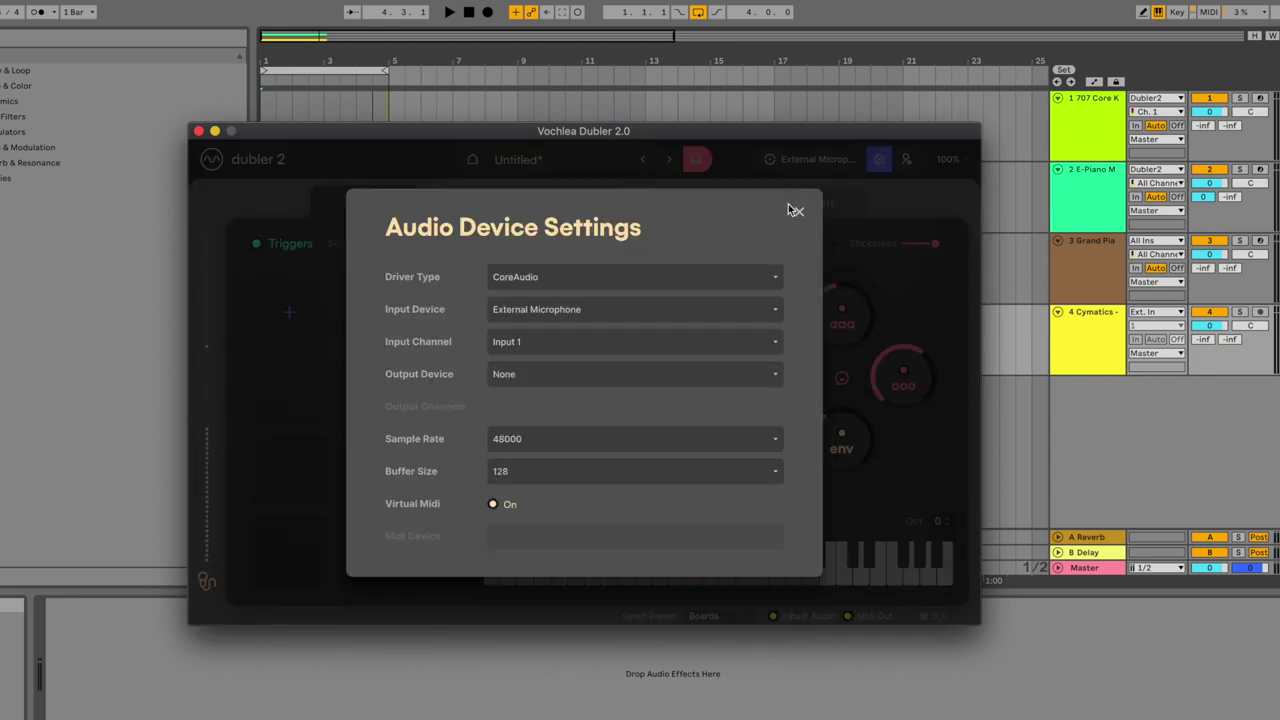
pyautogui.click(799, 211)
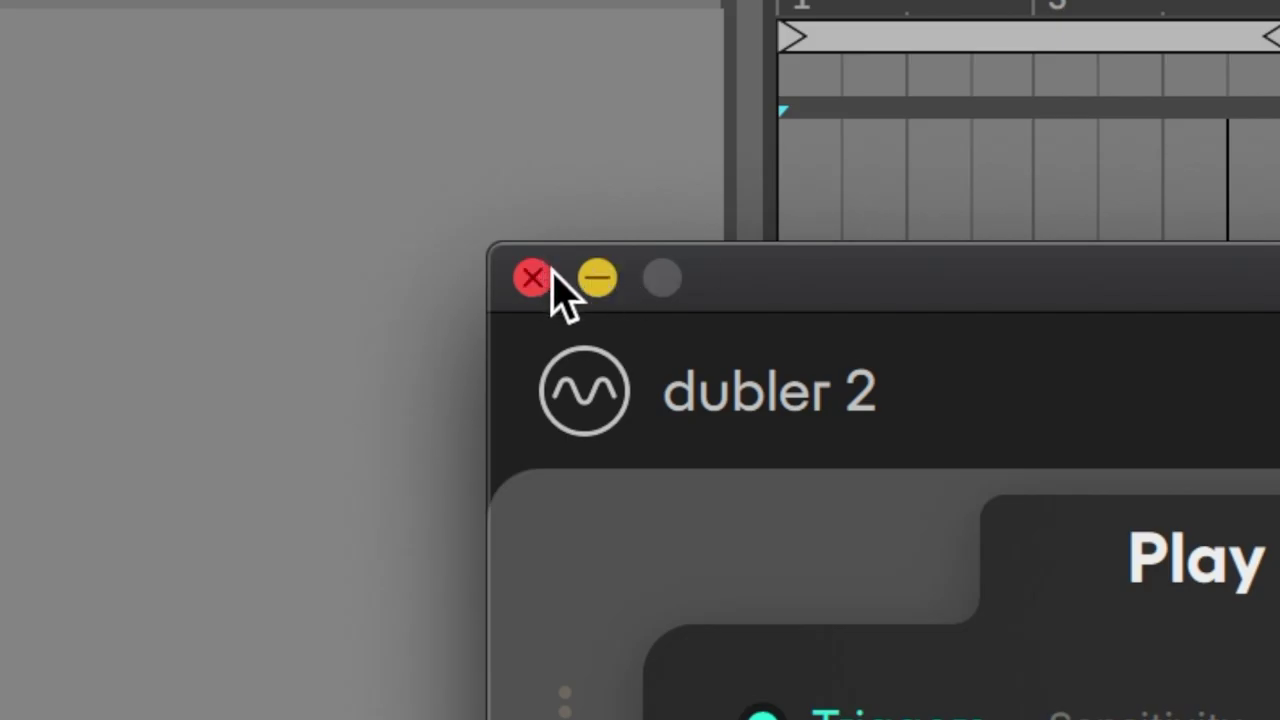
# Switch to Ableton Live and add a MIDI track followed by an audio track below the existing tracks.
pyautogui.click(532, 278)
pyautogui.press('super+shift+t')
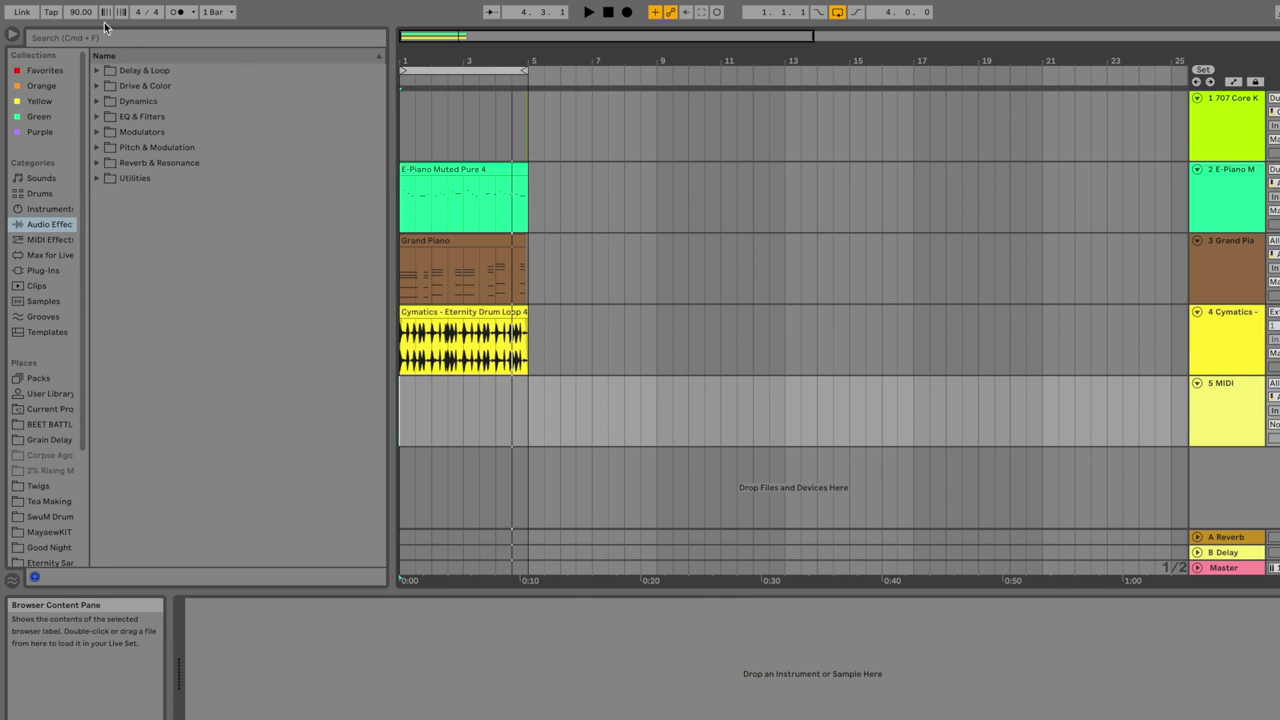
pyautogui.press('super+t')
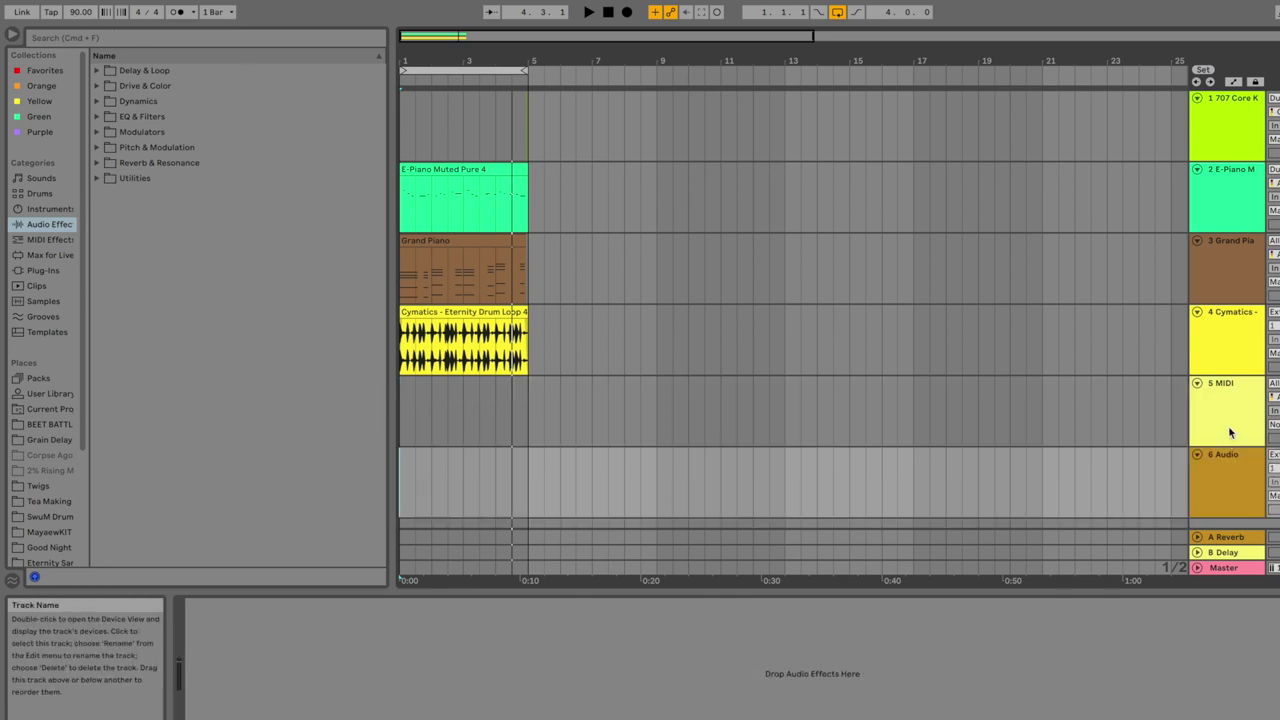
# Load the Addictive Keys plug-in onto the new MIDI track and close its instrument window.
pyautogui.click(64, 39)
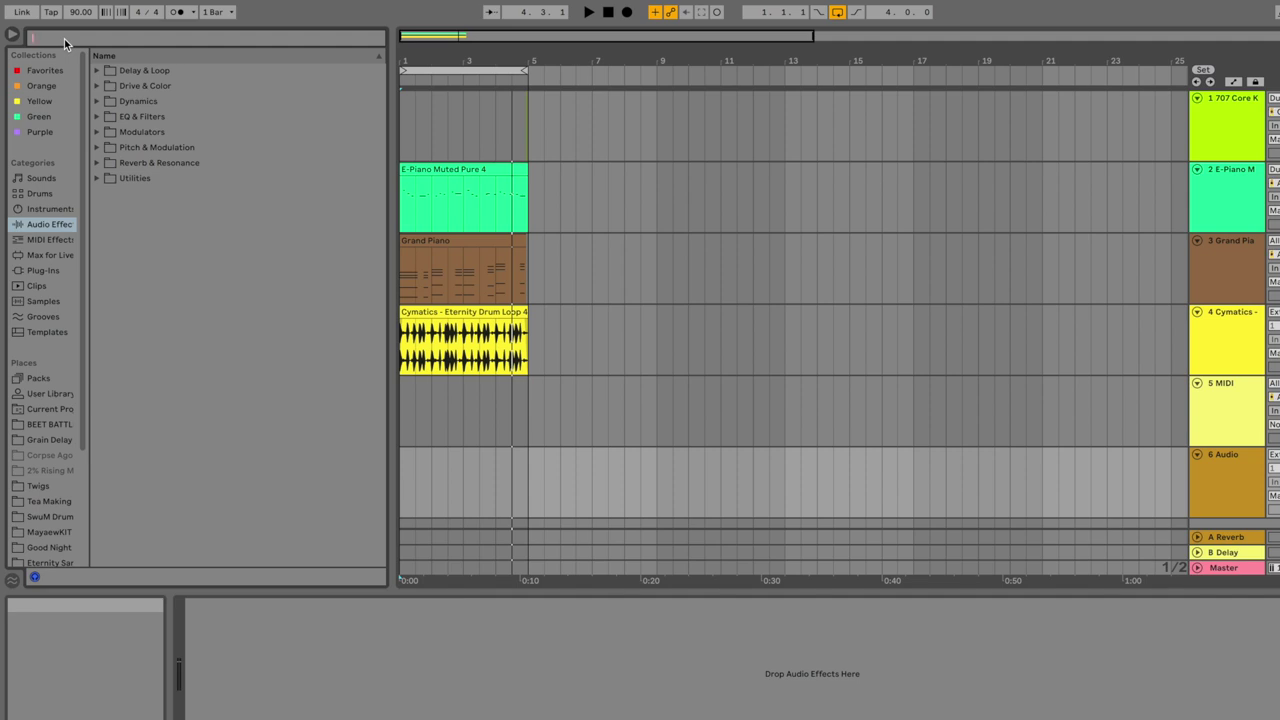
pyautogui.click(49, 335)
pyautogui.click(44, 270)
pyautogui.click(98, 87)
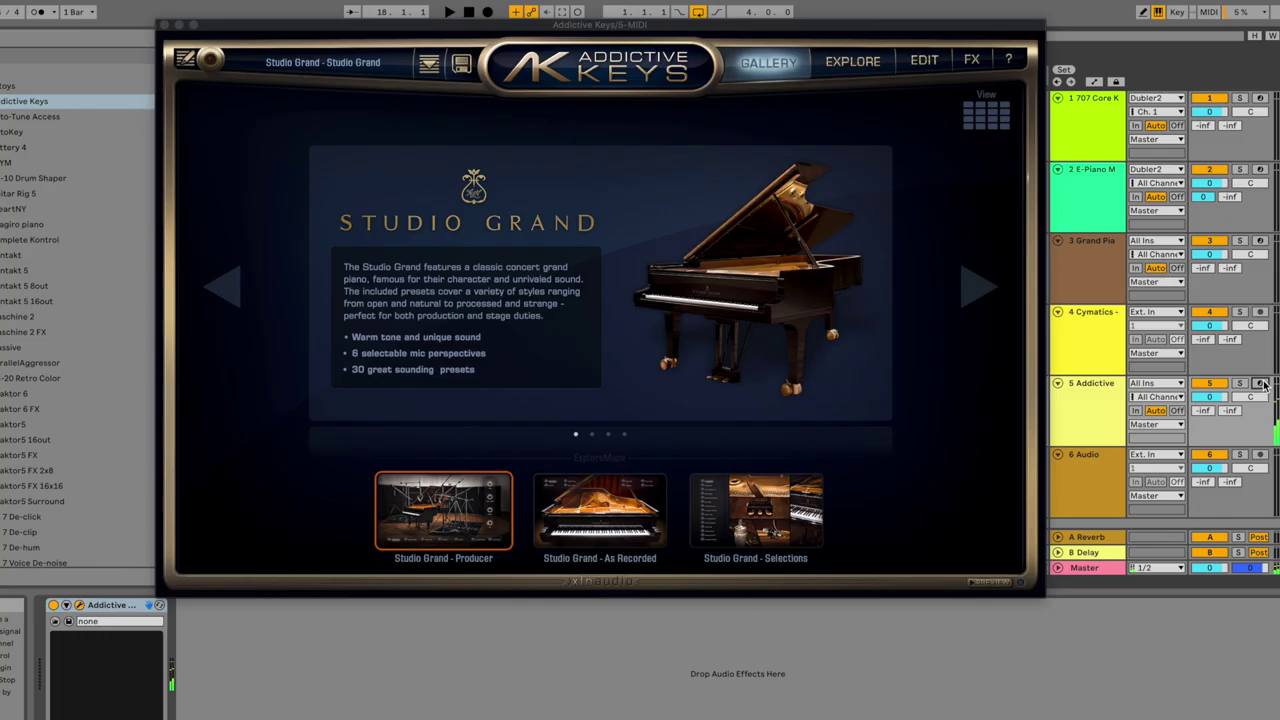
pyautogui.click(167, 26)
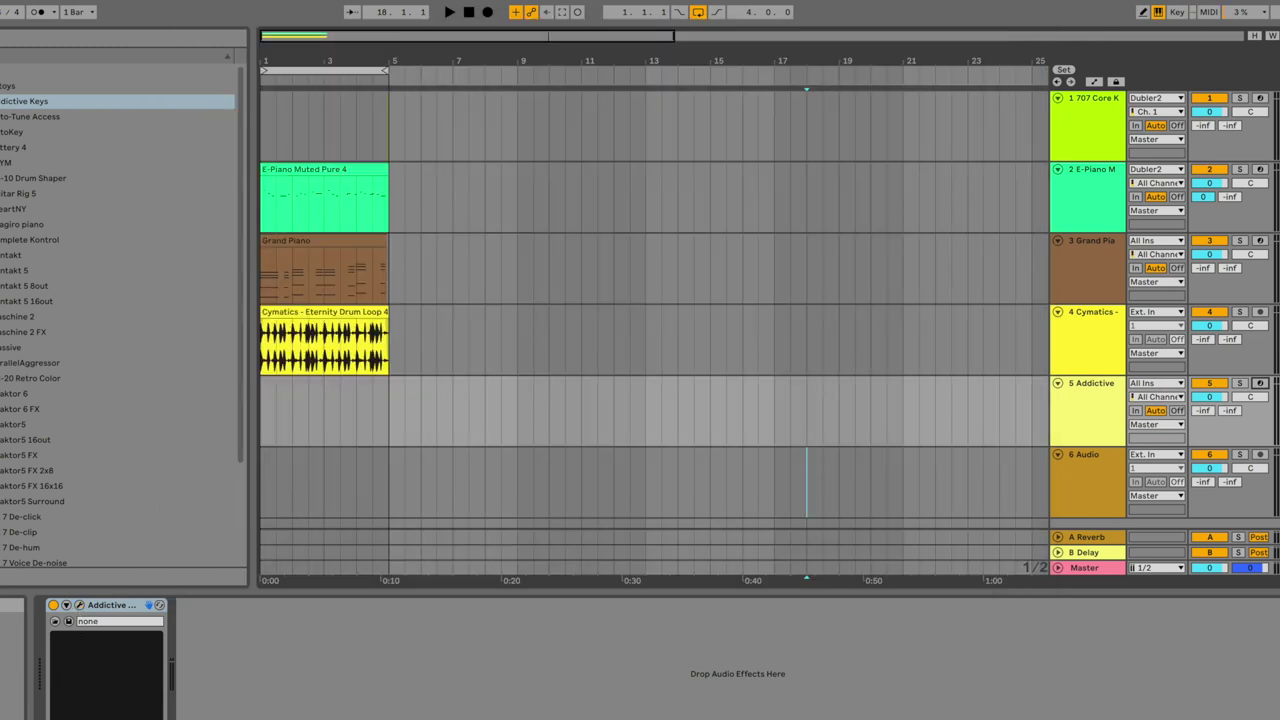
# Switch to Dubler 2 to view its live pitch detection, and close its window.
pyautogui.press('super+Tab')
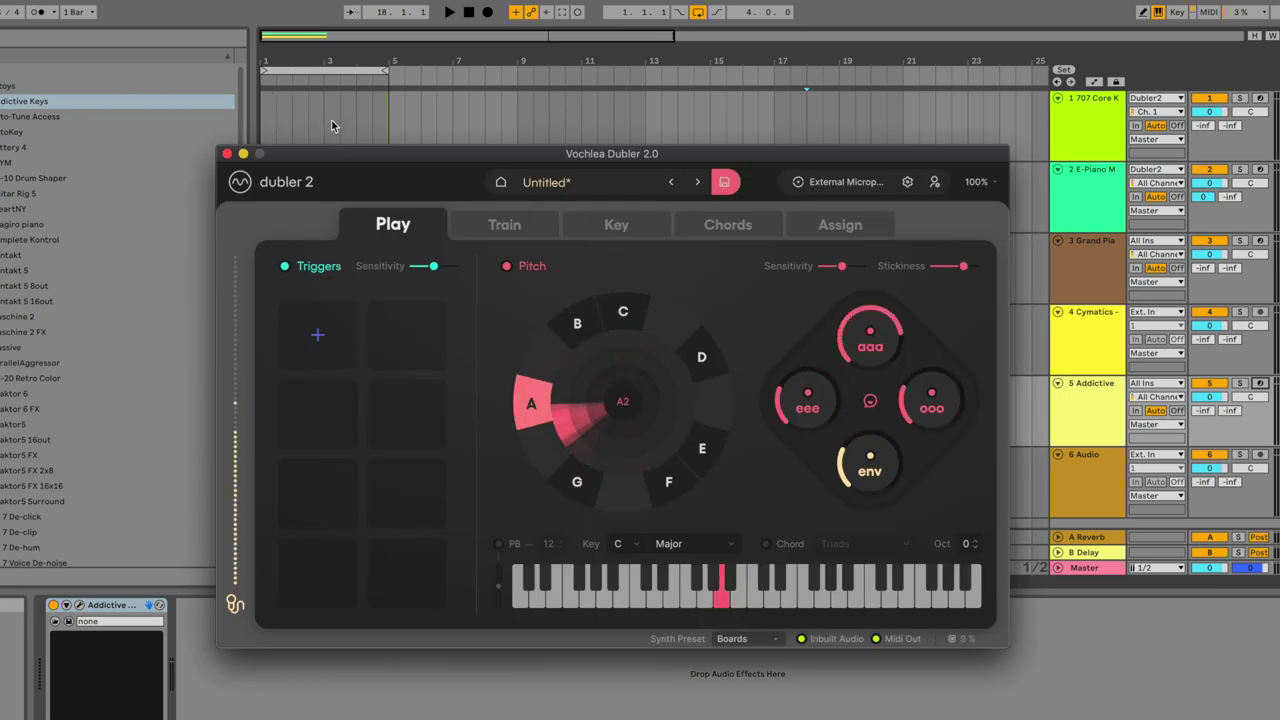
pyautogui.click(228, 152)
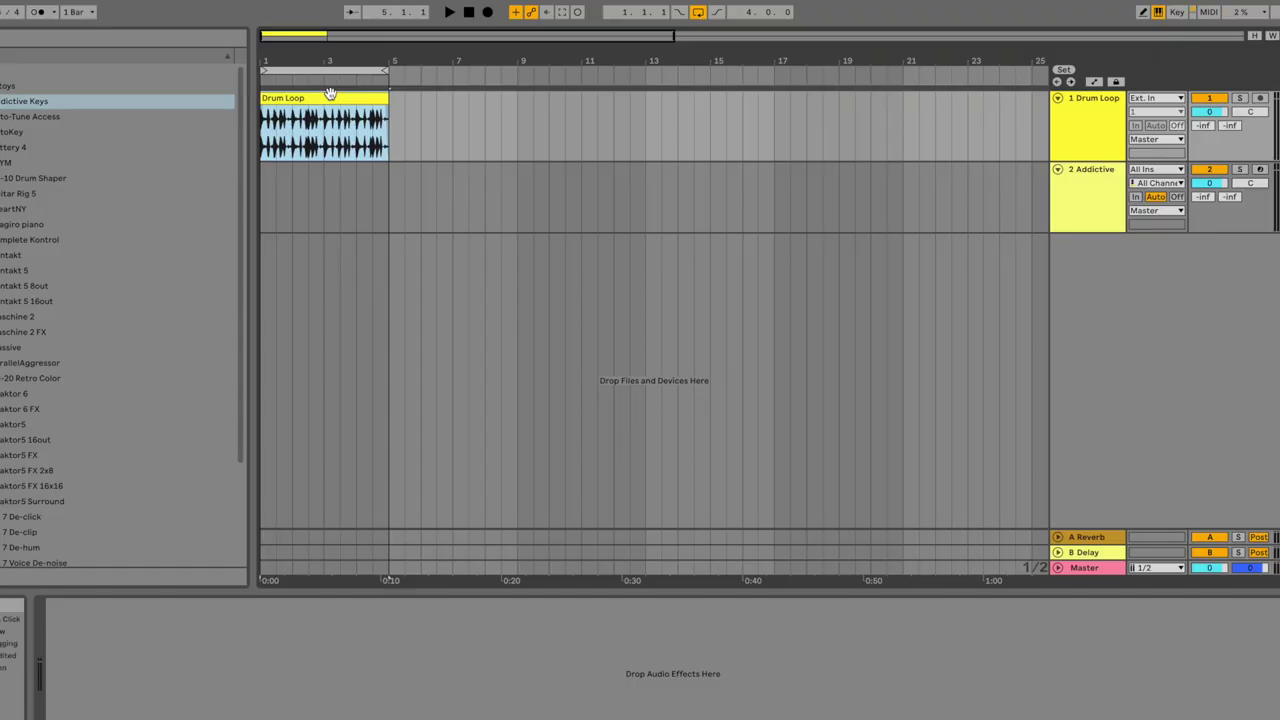
# Play back the drum loop and view the Addictive Keys instrument on the second track.
pyautogui.press('space')
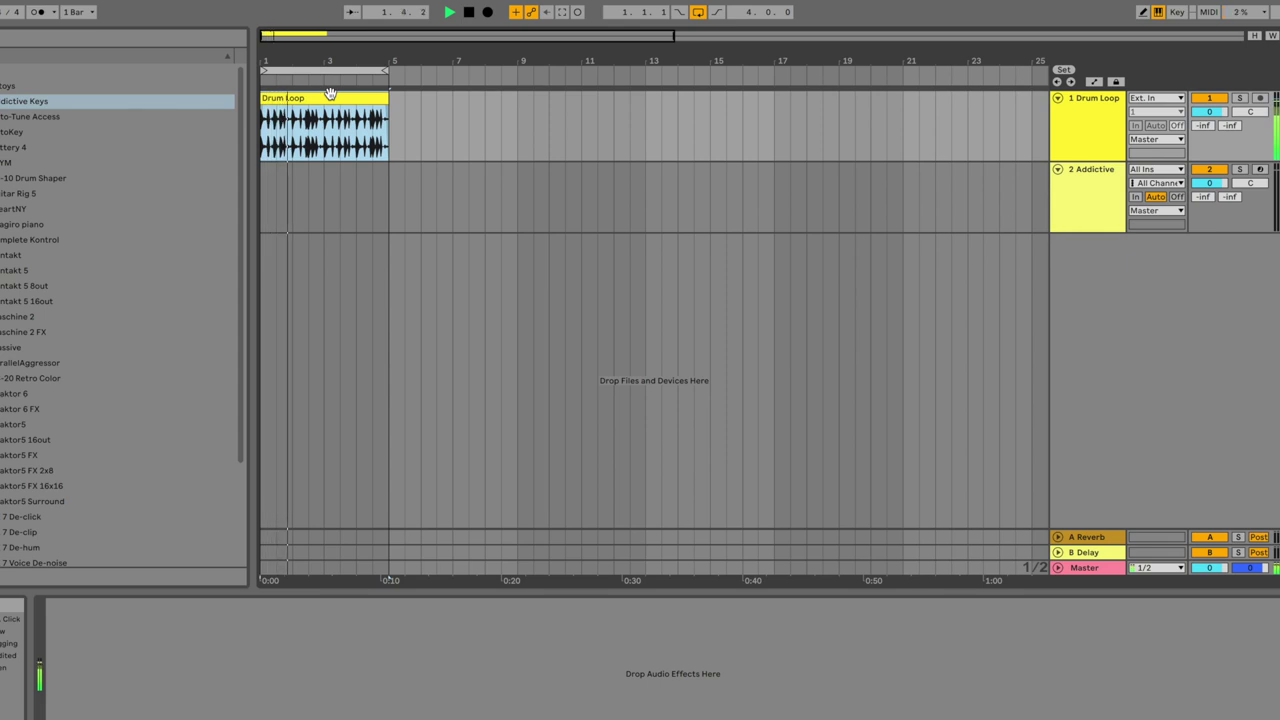
pyautogui.click(1068, 214)
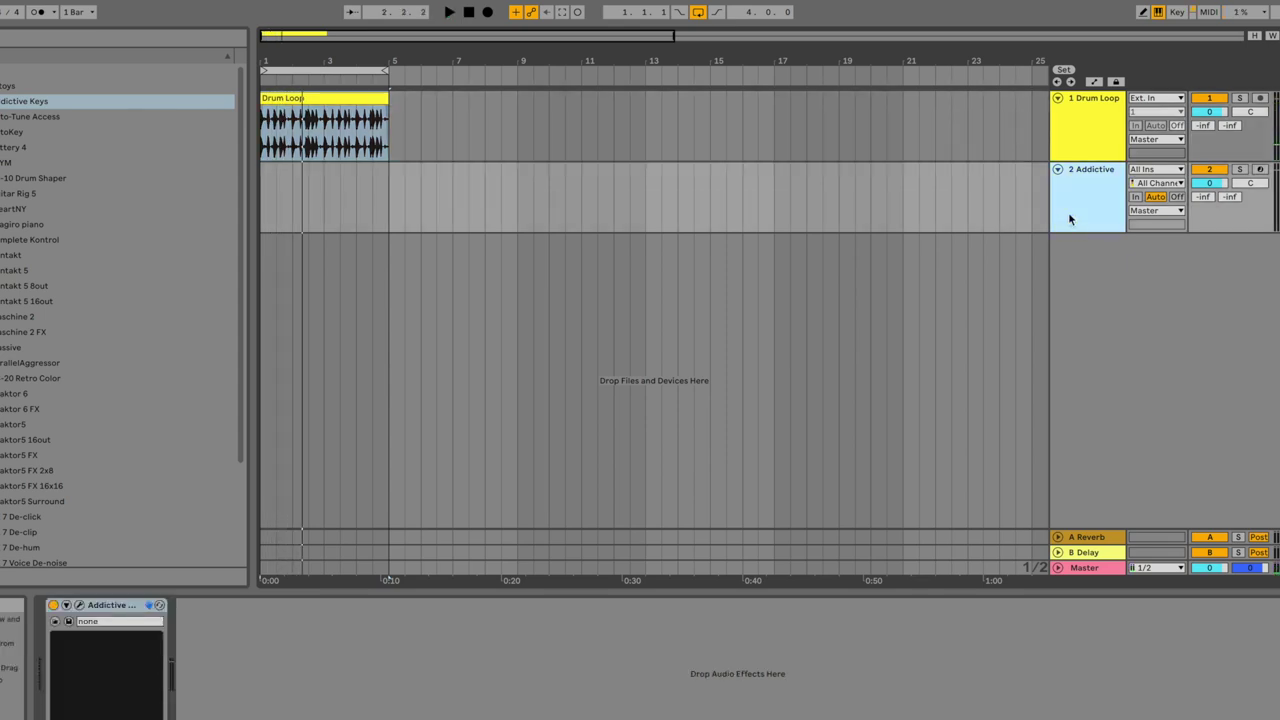
pyautogui.click(66, 605)
pyautogui.click(66, 605)
pyautogui.click(80, 605)
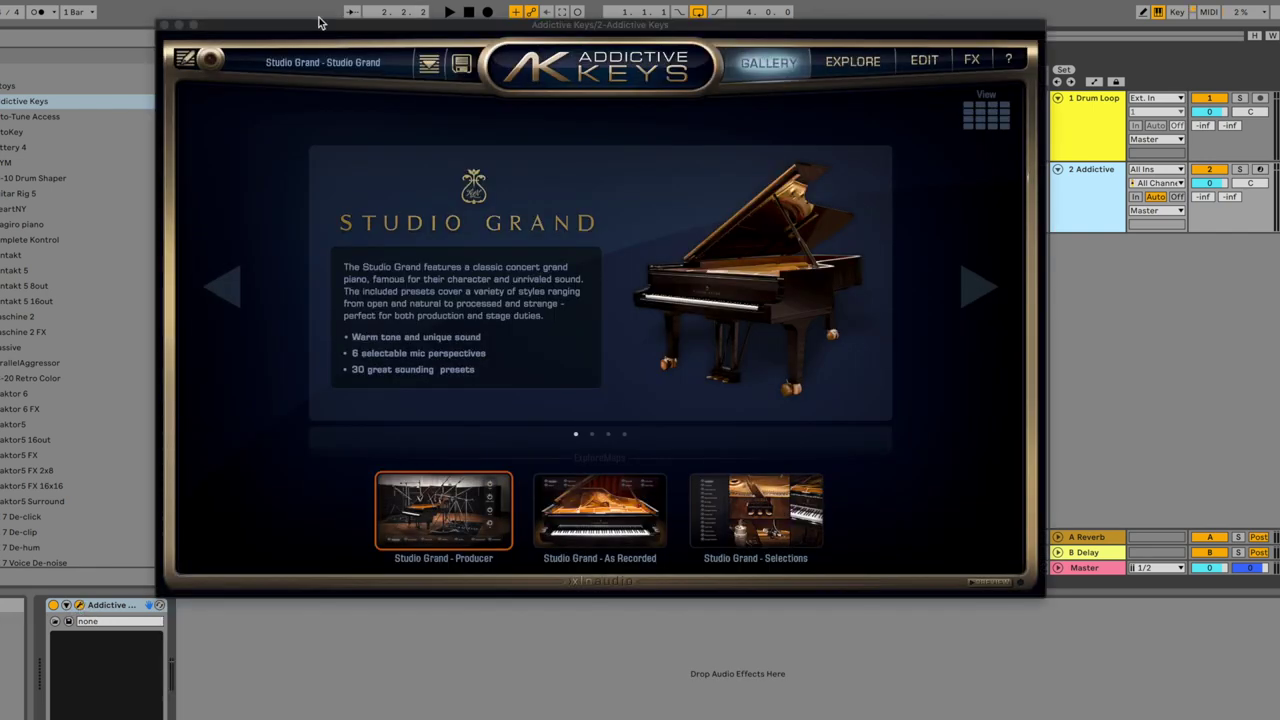
pyautogui.click(164, 26)
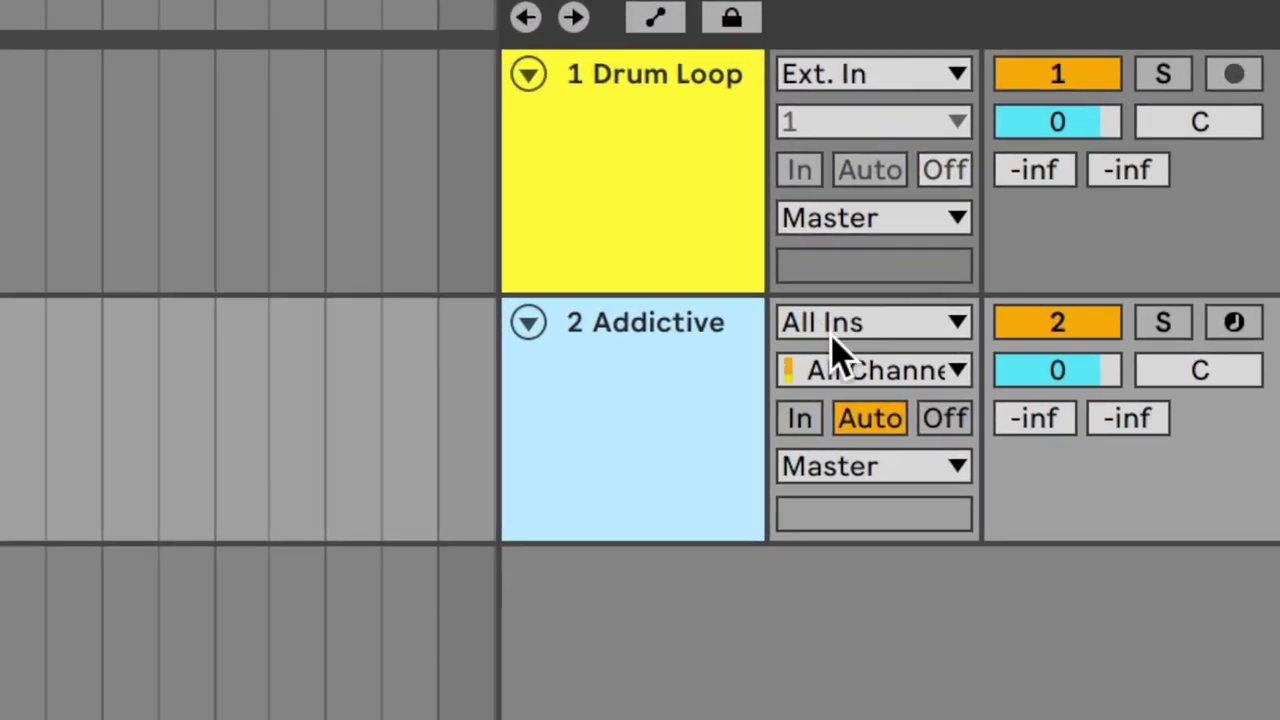
# Set the MIDI input of the Addictive Keys track to Dubler2.
pyautogui.click(835, 328)
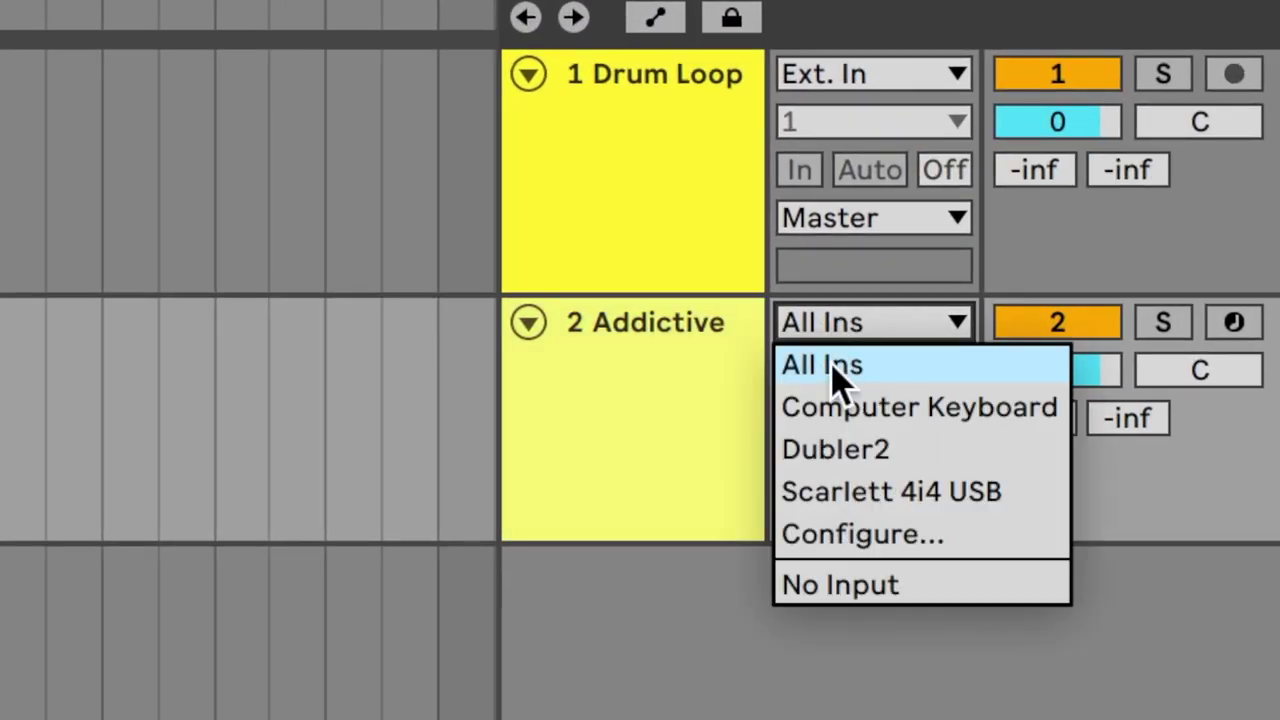
pyautogui.click(857, 471)
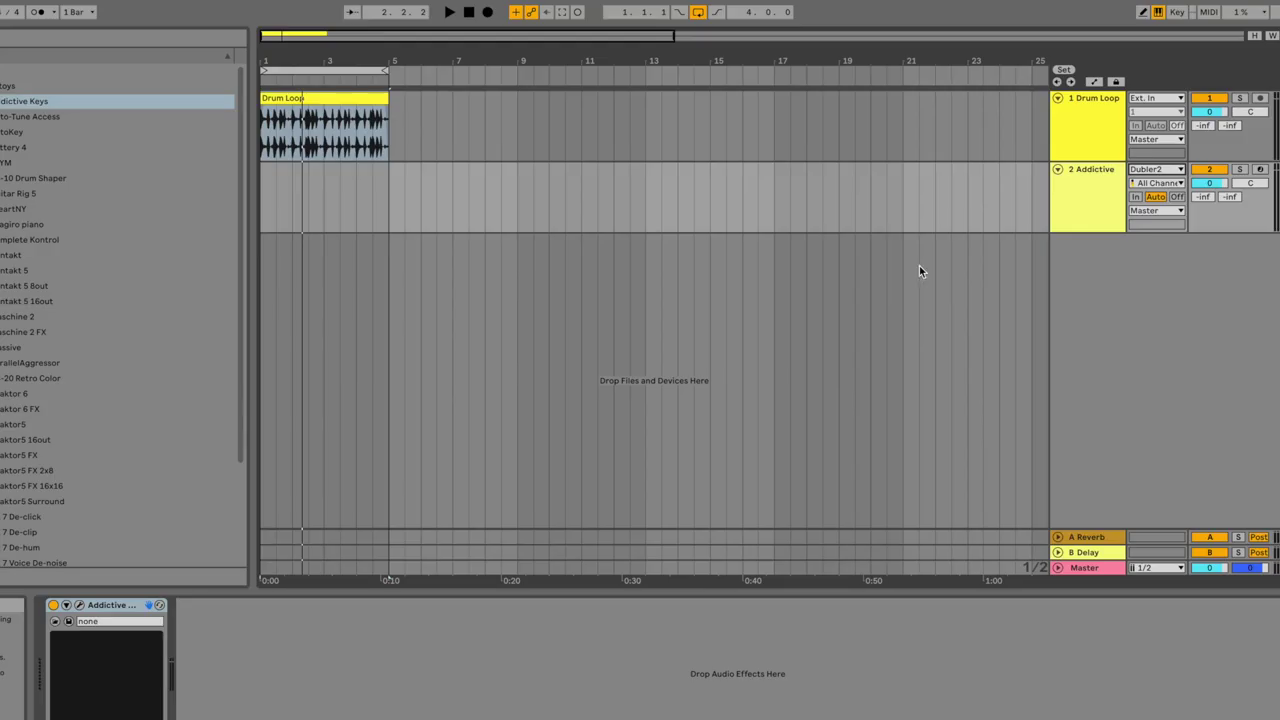
# Check the Track and Remote options and port details of the Dubler2 input in the MIDI preferences.
pyautogui.press('super+comma')
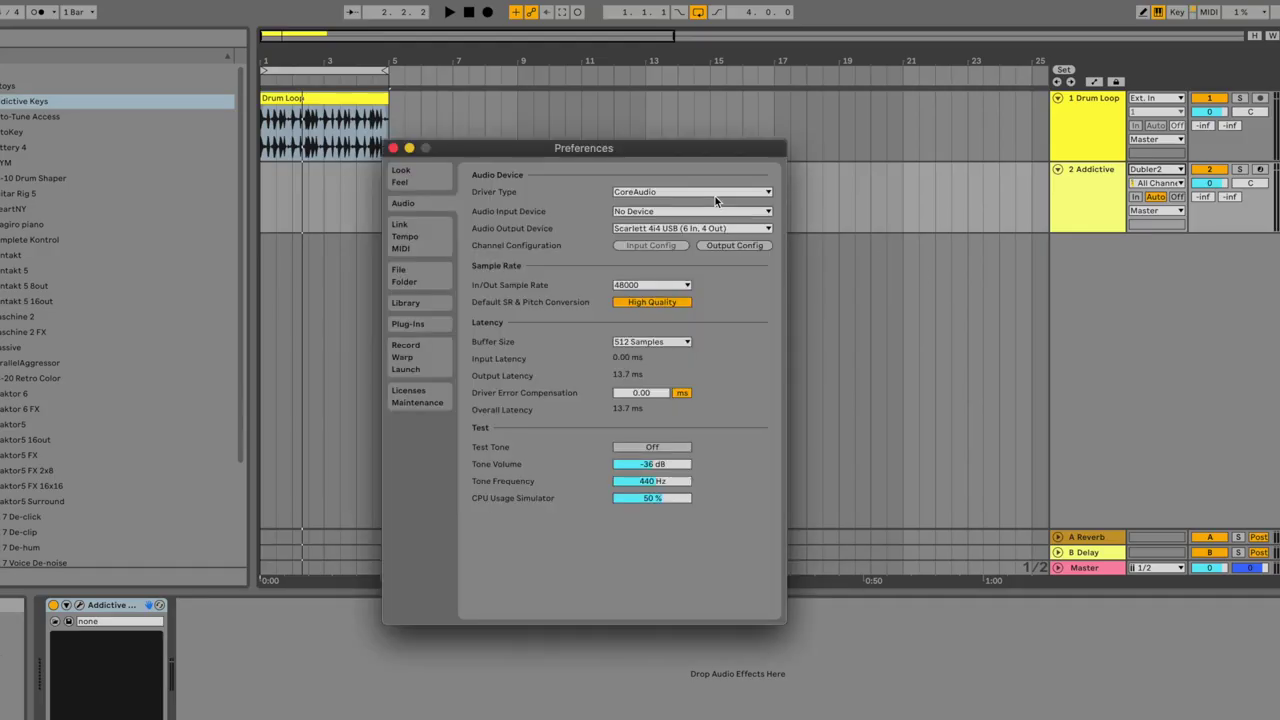
pyautogui.click(425, 248)
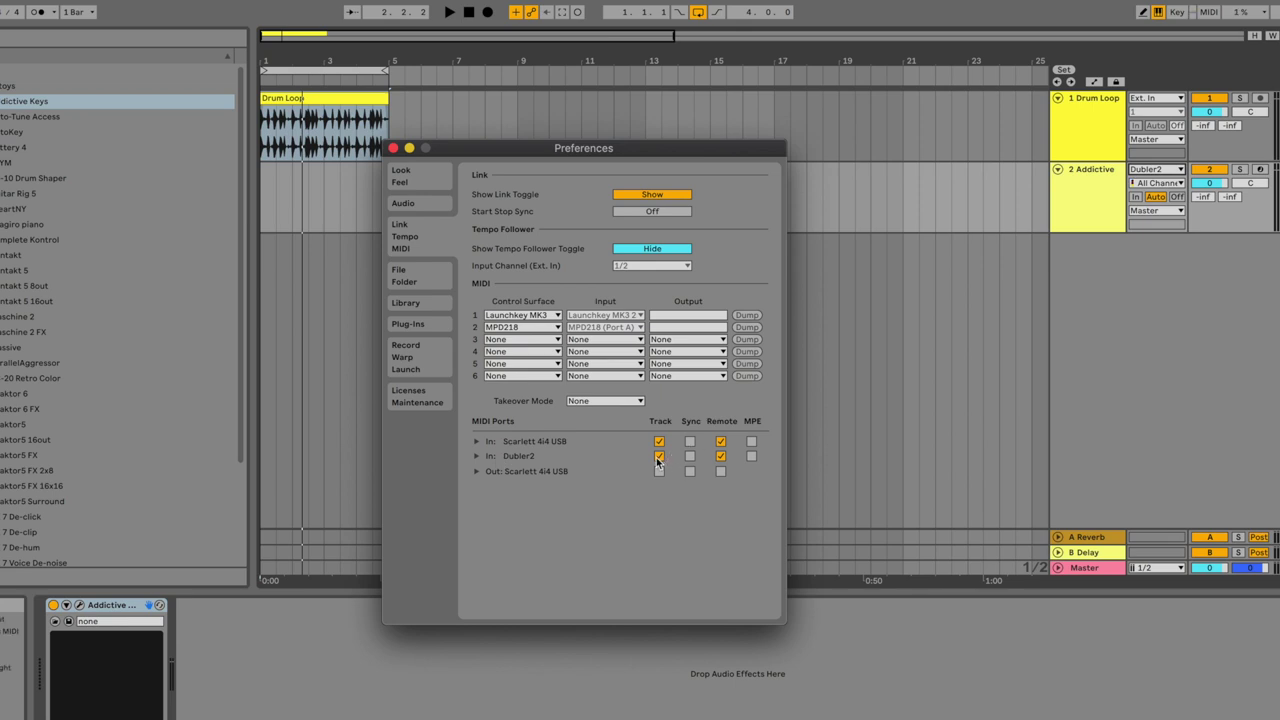
pyautogui.click(477, 456)
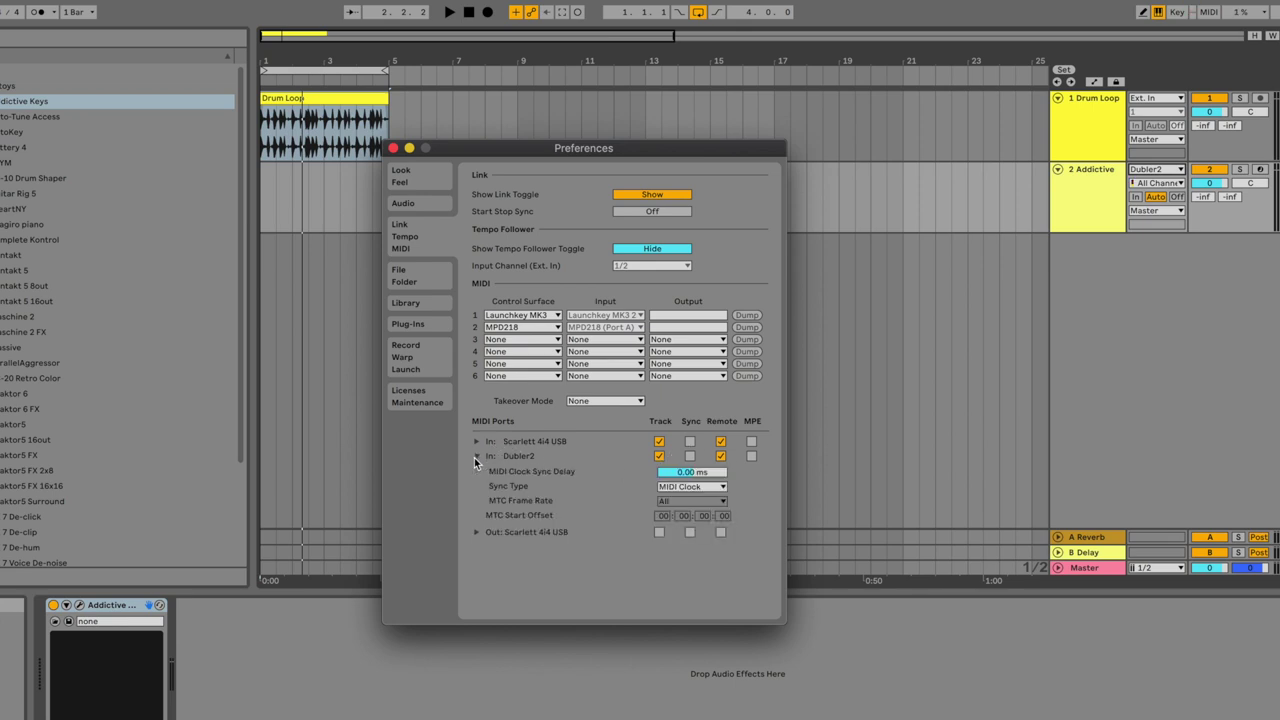
pyautogui.press('Escape')
# Arm the Addictive Keys track for recording and switch to Dubler 2.
pyautogui.click(1260, 169)
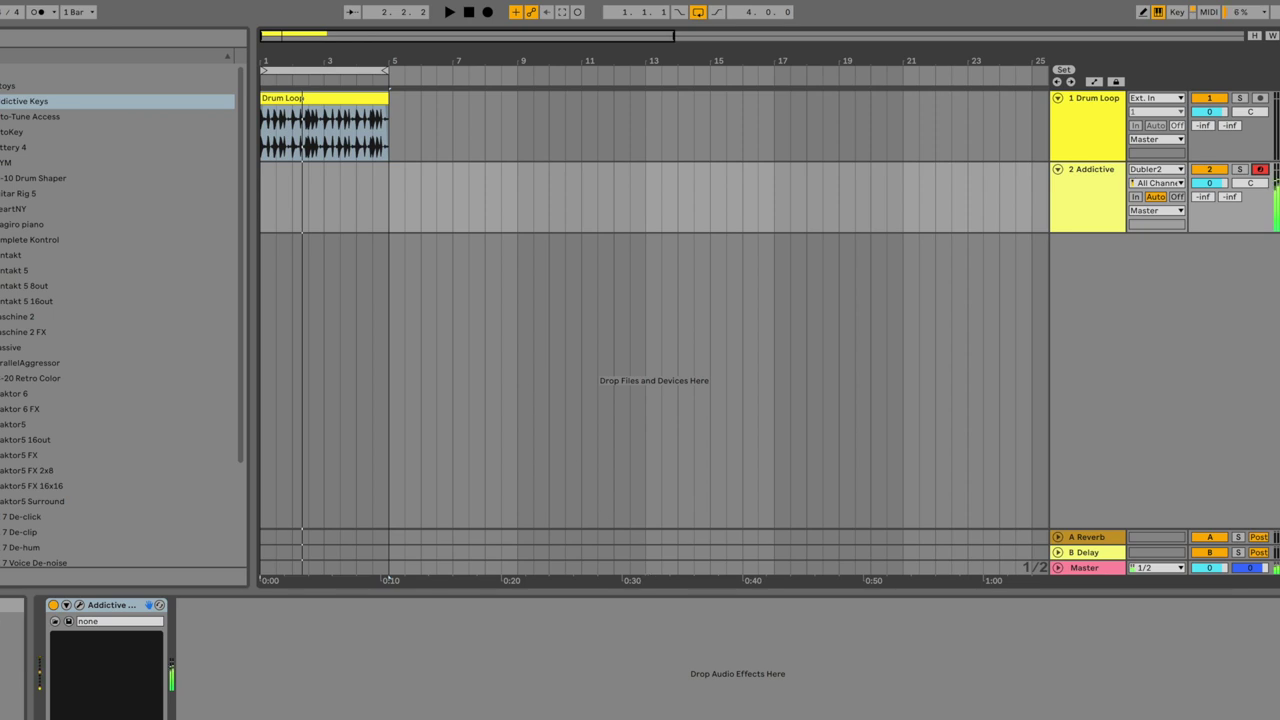
pyautogui.press('super+Tab')
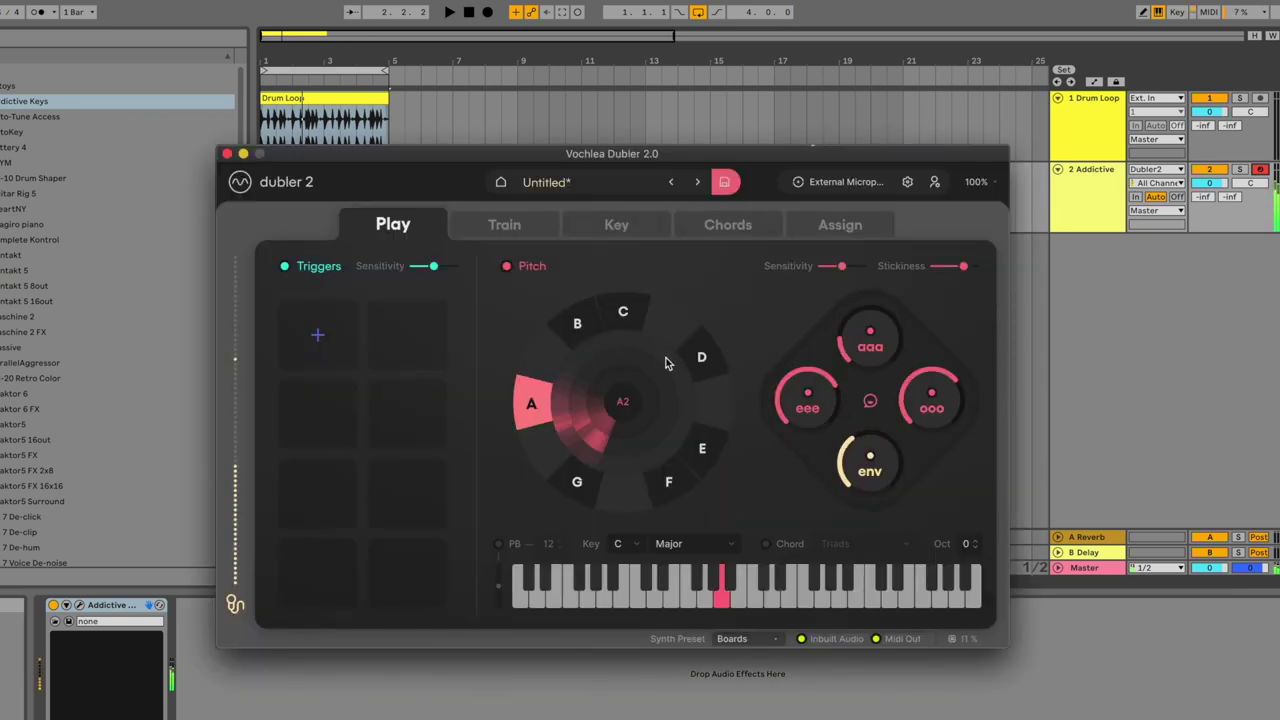
# Browse the suggested scales in Dubler 2 and set the key restriction to C Blues.
pyautogui.click(626, 229)
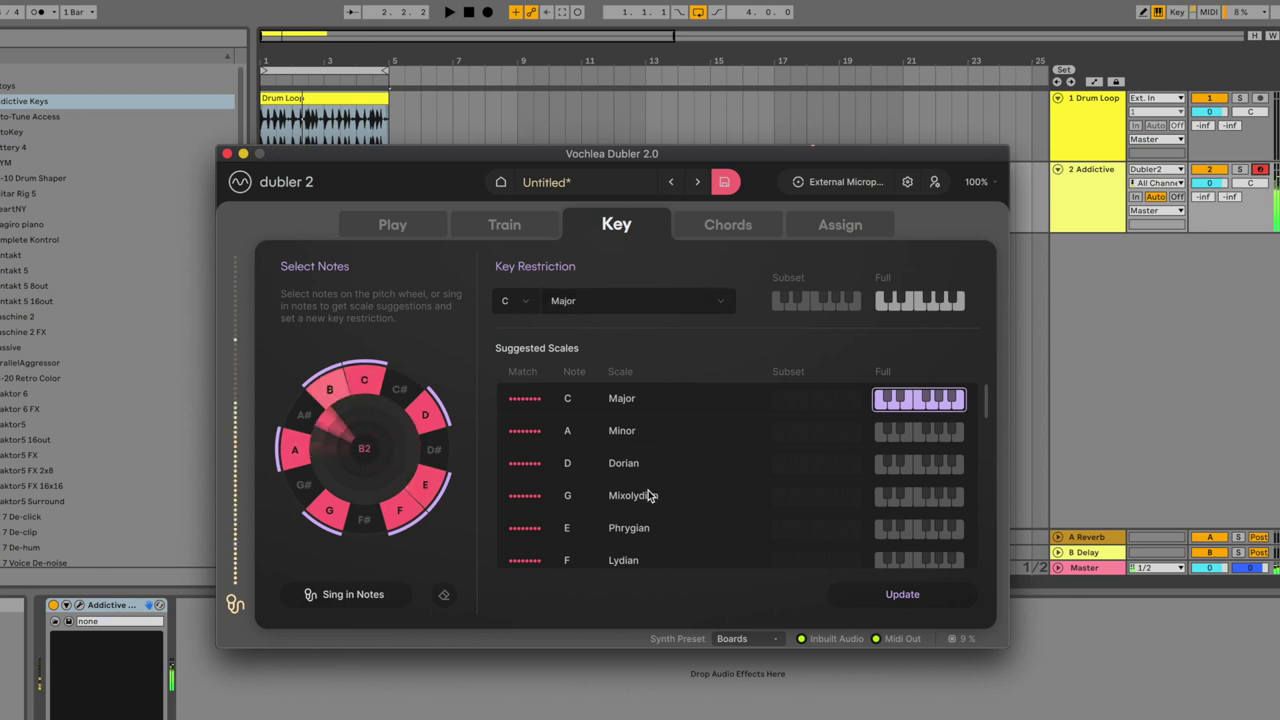
pyautogui.scroll(-3, 617, 525)
pyautogui.scroll(-1, 630, 525)
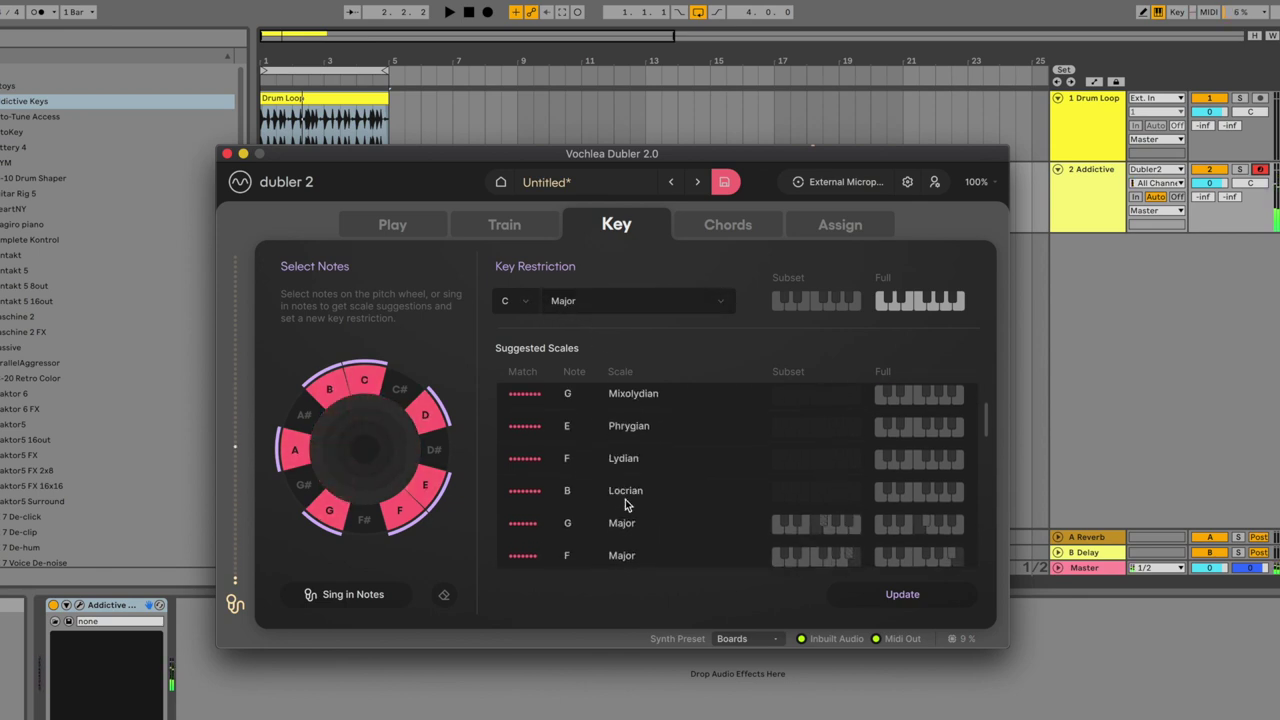
pyautogui.click(621, 488)
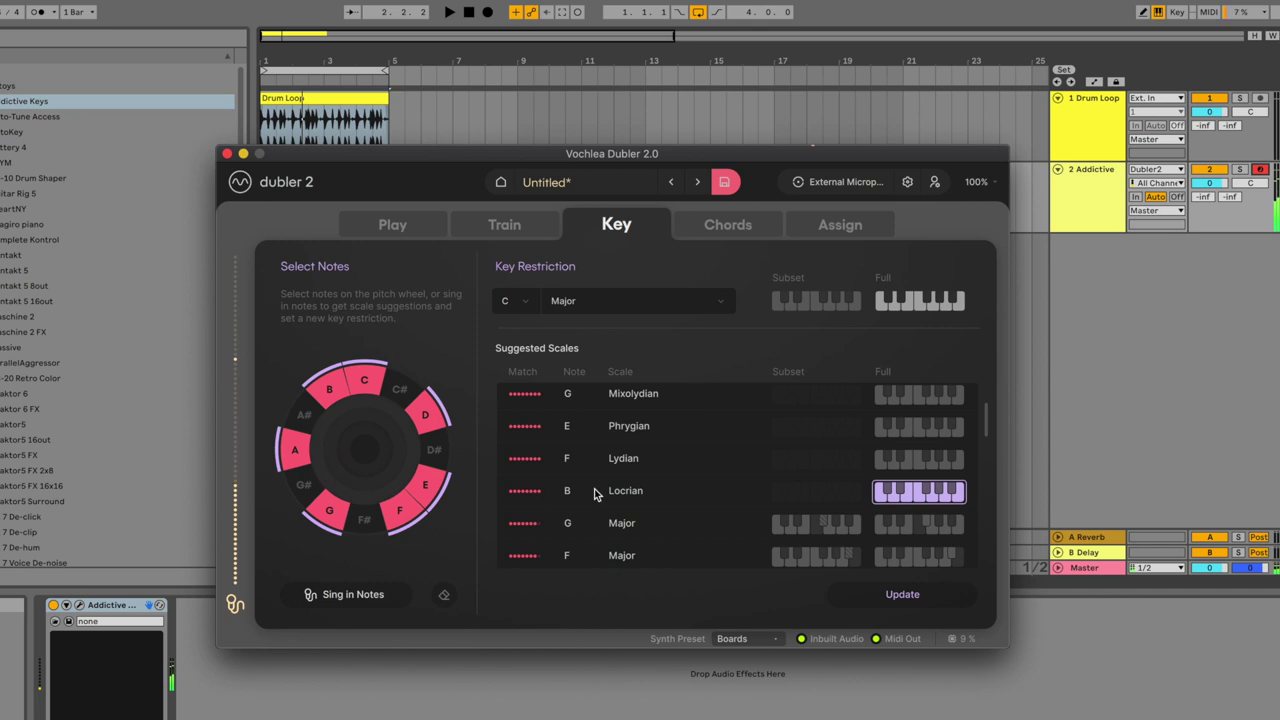
pyautogui.click(563, 305)
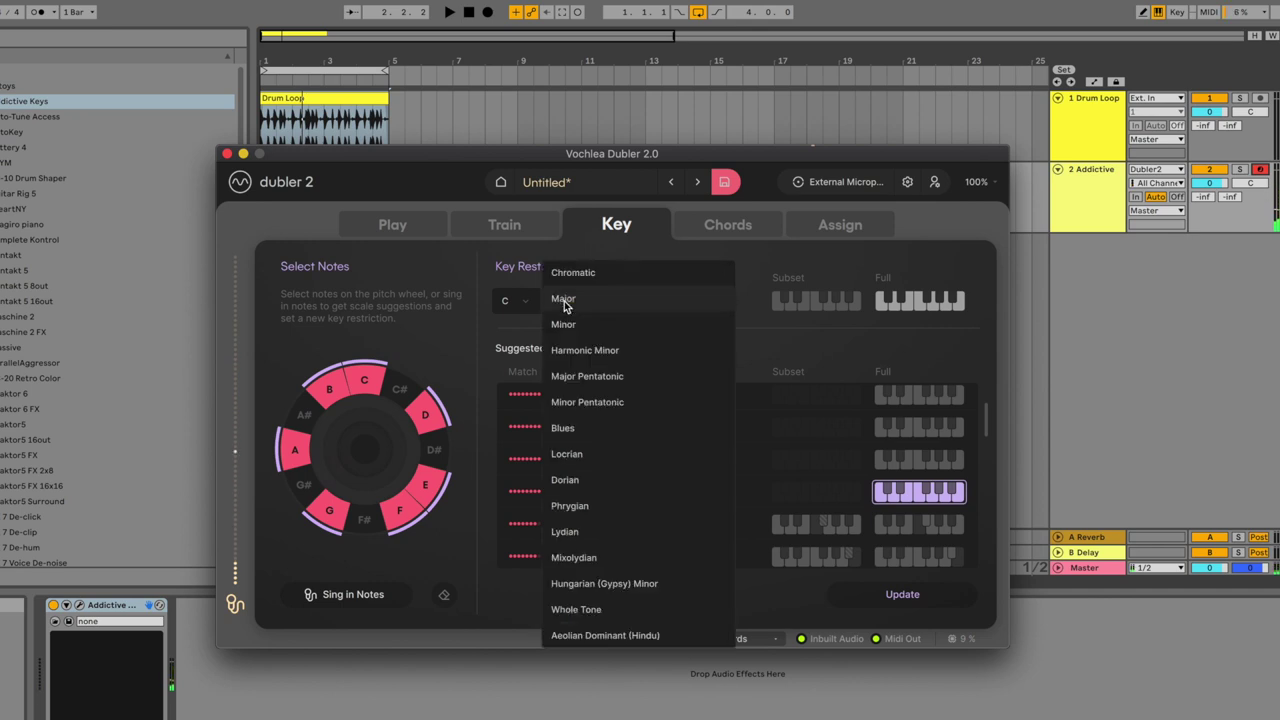
pyautogui.click(562, 428)
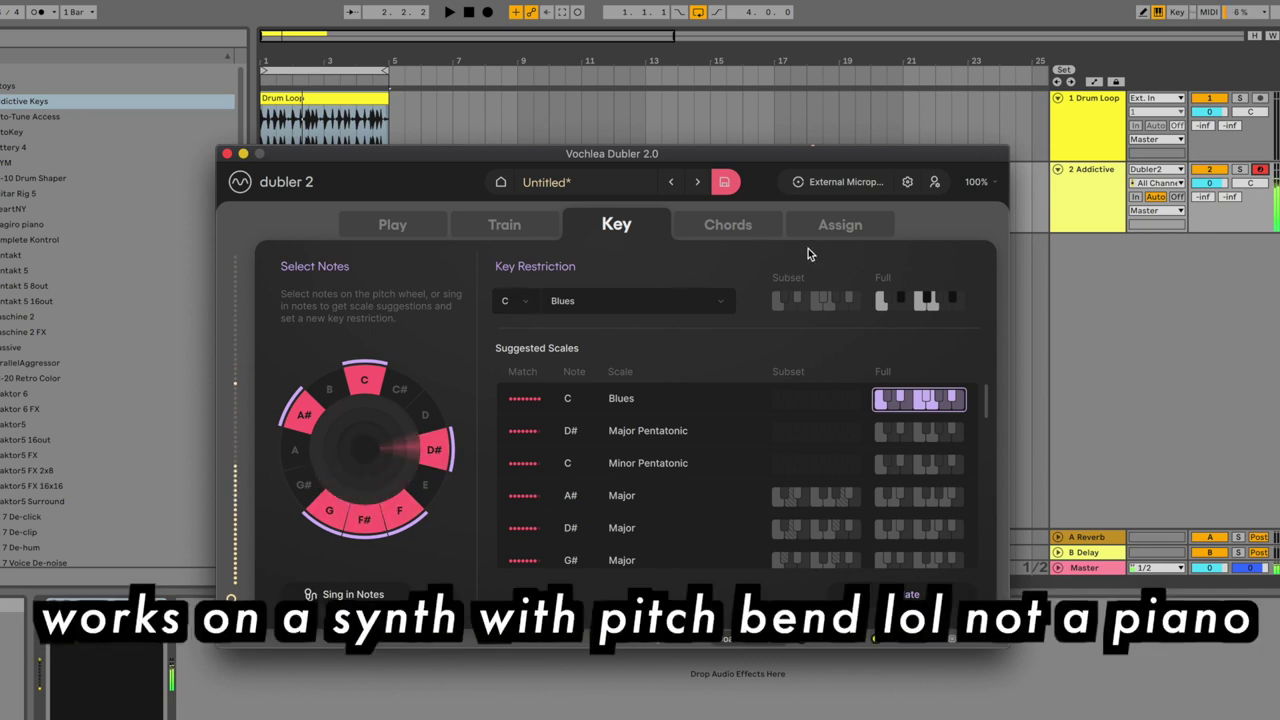
# Show Dubler 2's Assign settings, then unfold the Master track in Ableton Live and lower its Auto Filter frequency.
pyautogui.click(845, 222)
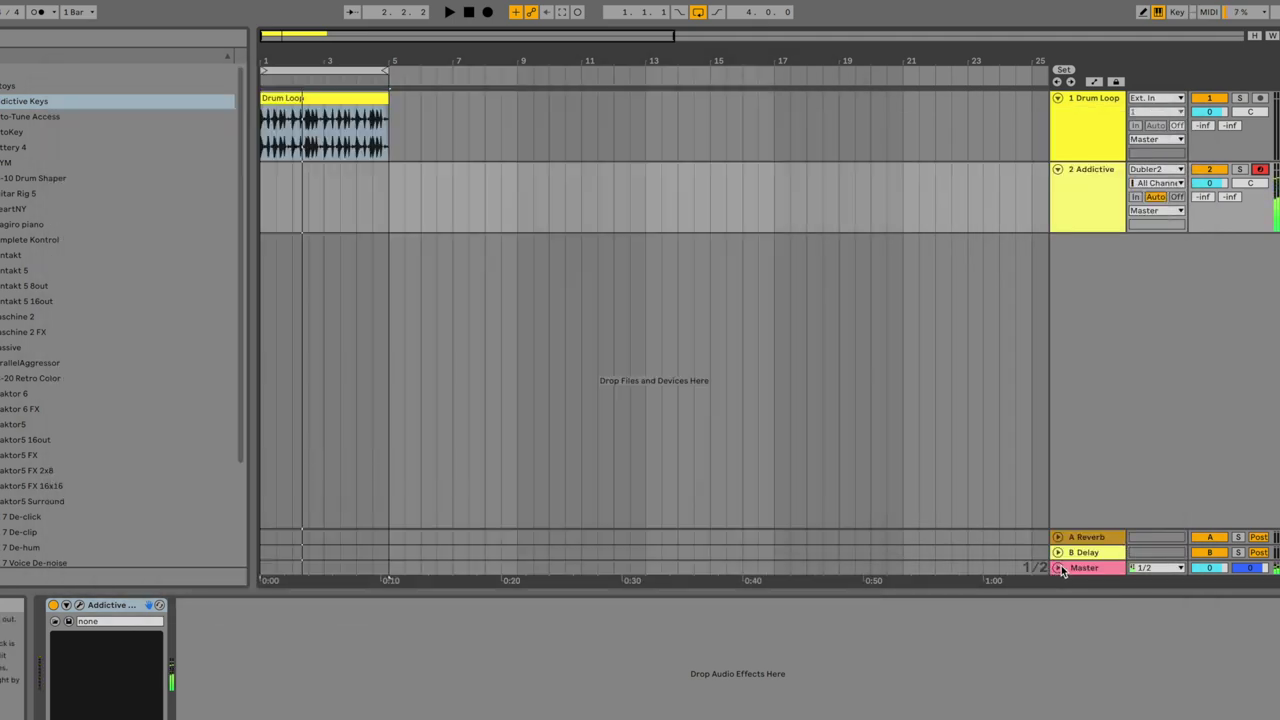
pyautogui.click(1060, 567)
pyautogui.click(1079, 557)
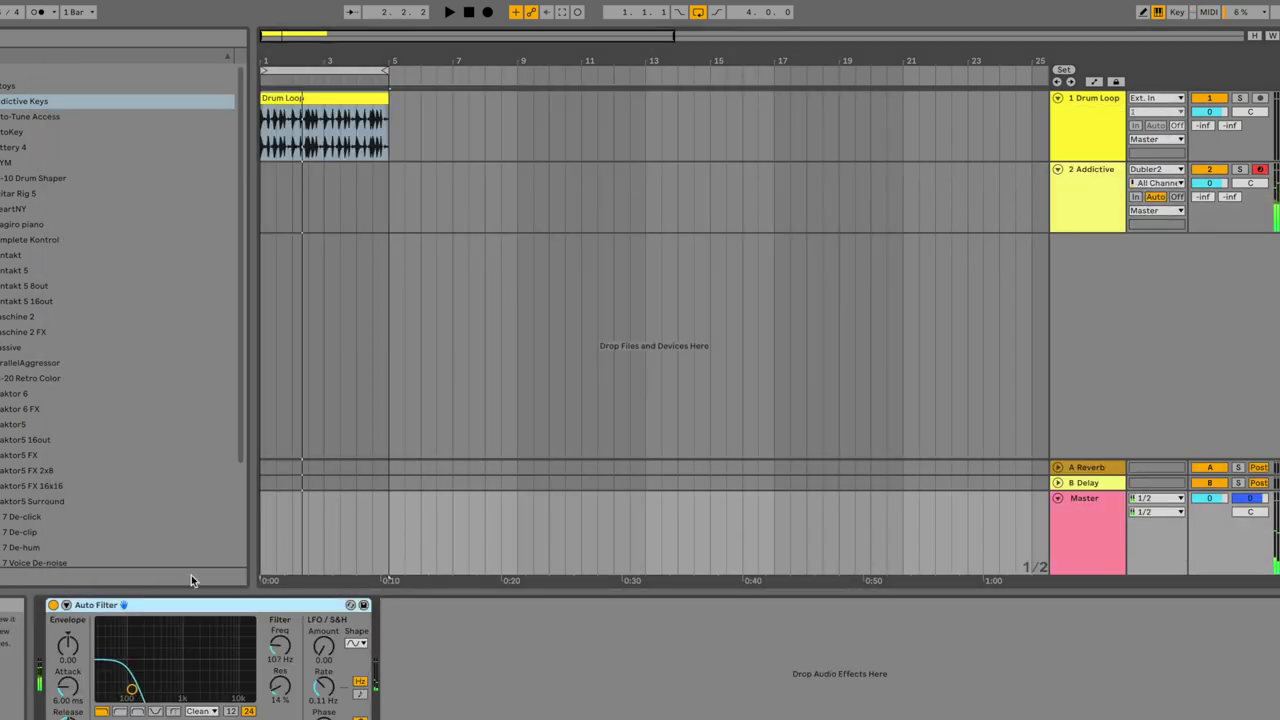
pyautogui.moveTo(280, 645); pyautogui.dragTo(280, 680)
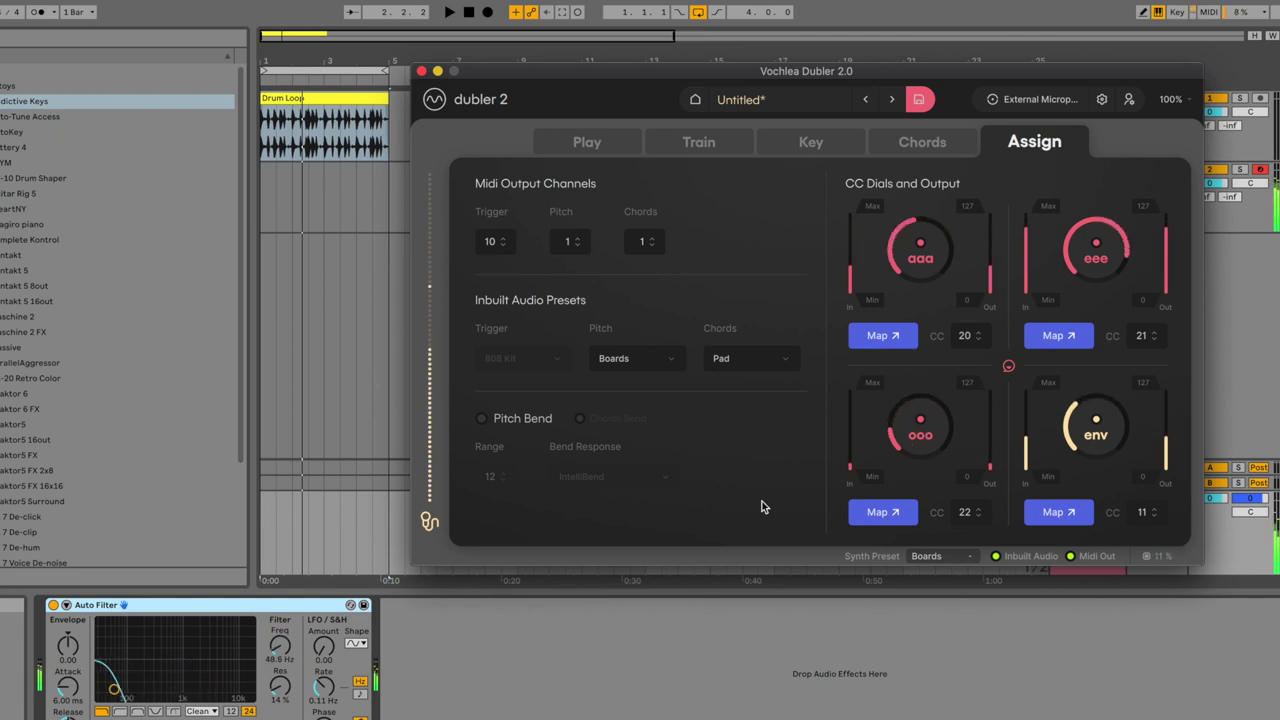
# Map Dubler 2's env dial, CC 11, to the Auto Filter on the Master track using MIDI mapping.
pyautogui.click(557, 717)
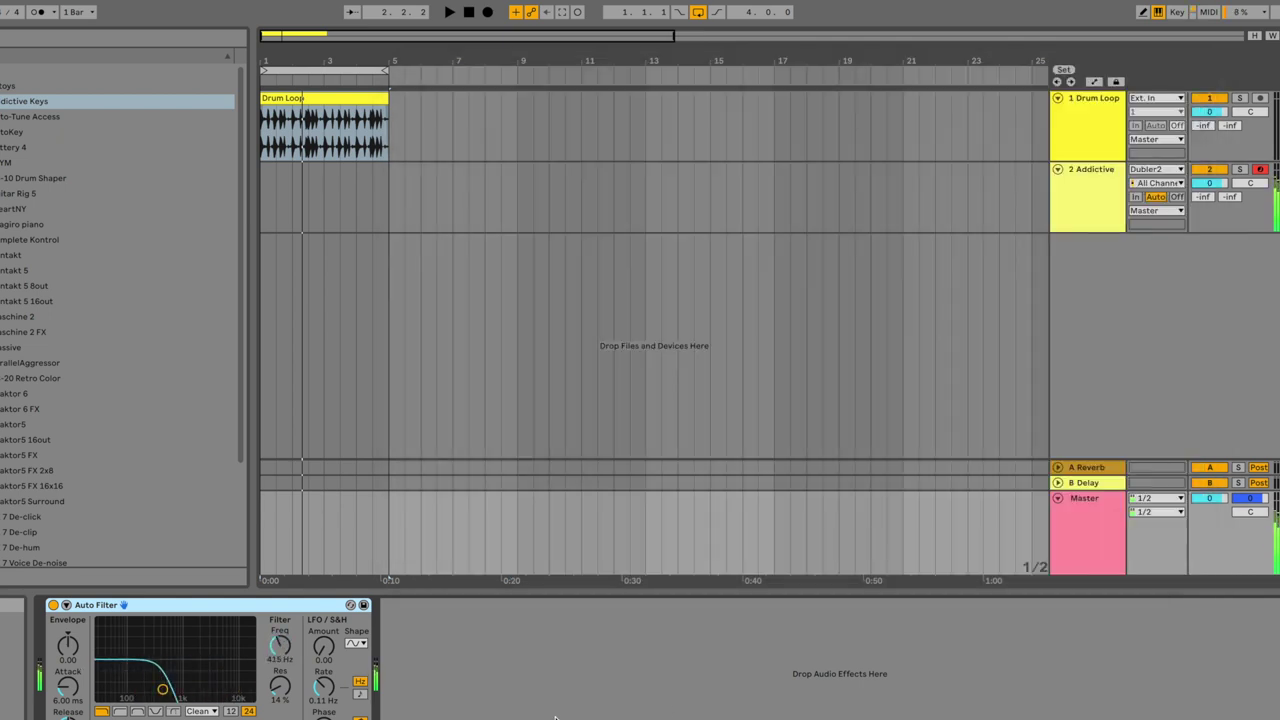
pyautogui.hotkey('ctrl', 'm')
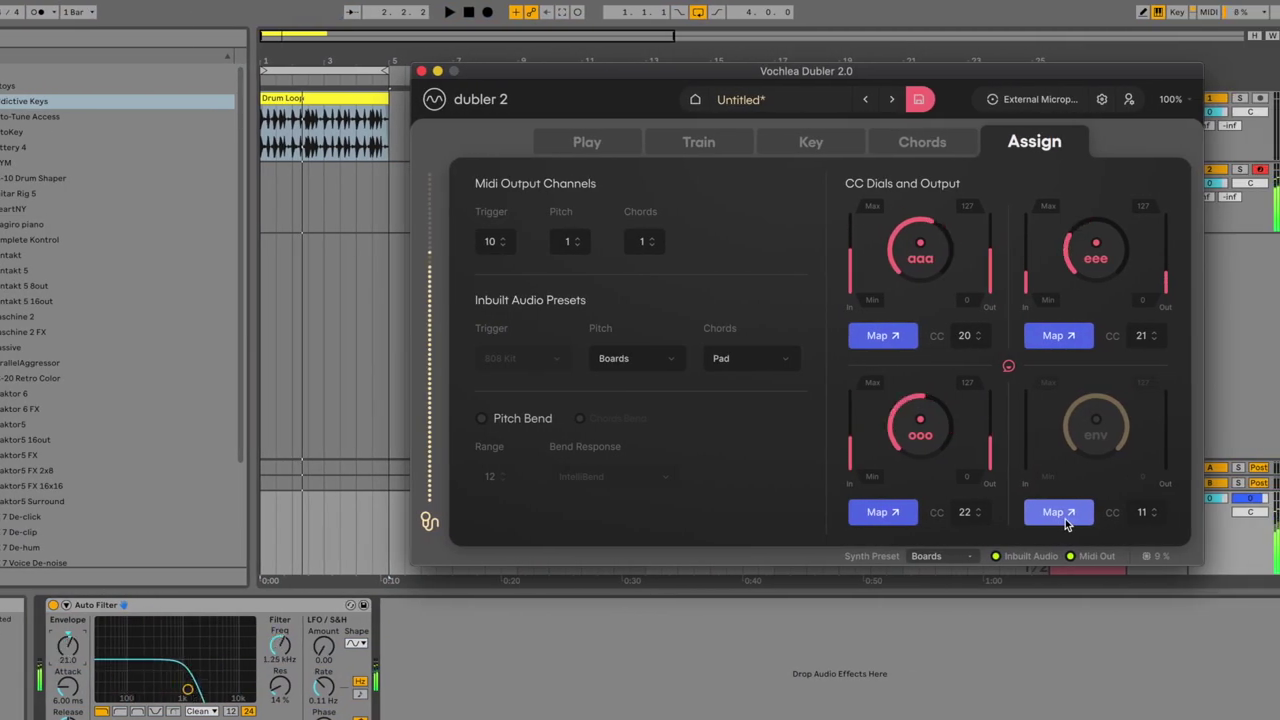
pyautogui.click(1058, 512)
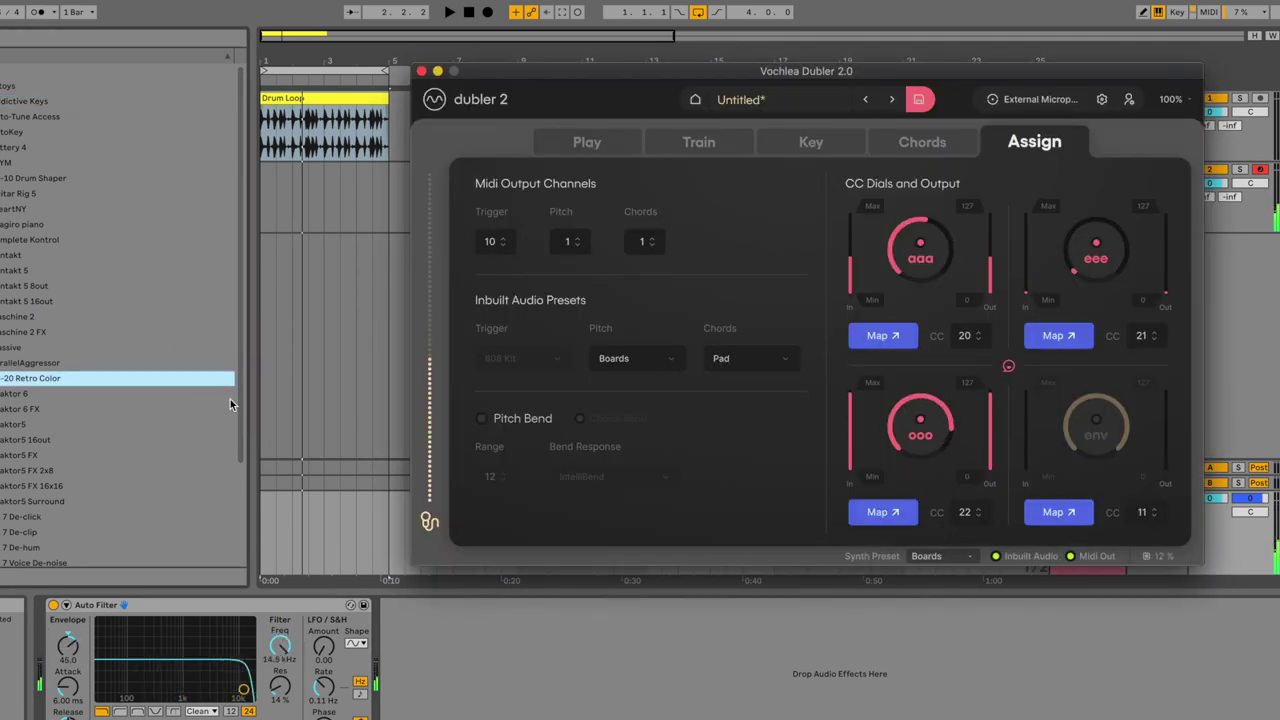
# Show Dubler 2's triad chord settings and record sung chords onto the Addictive Keys track over the drum loop.
pyautogui.click(940, 150)
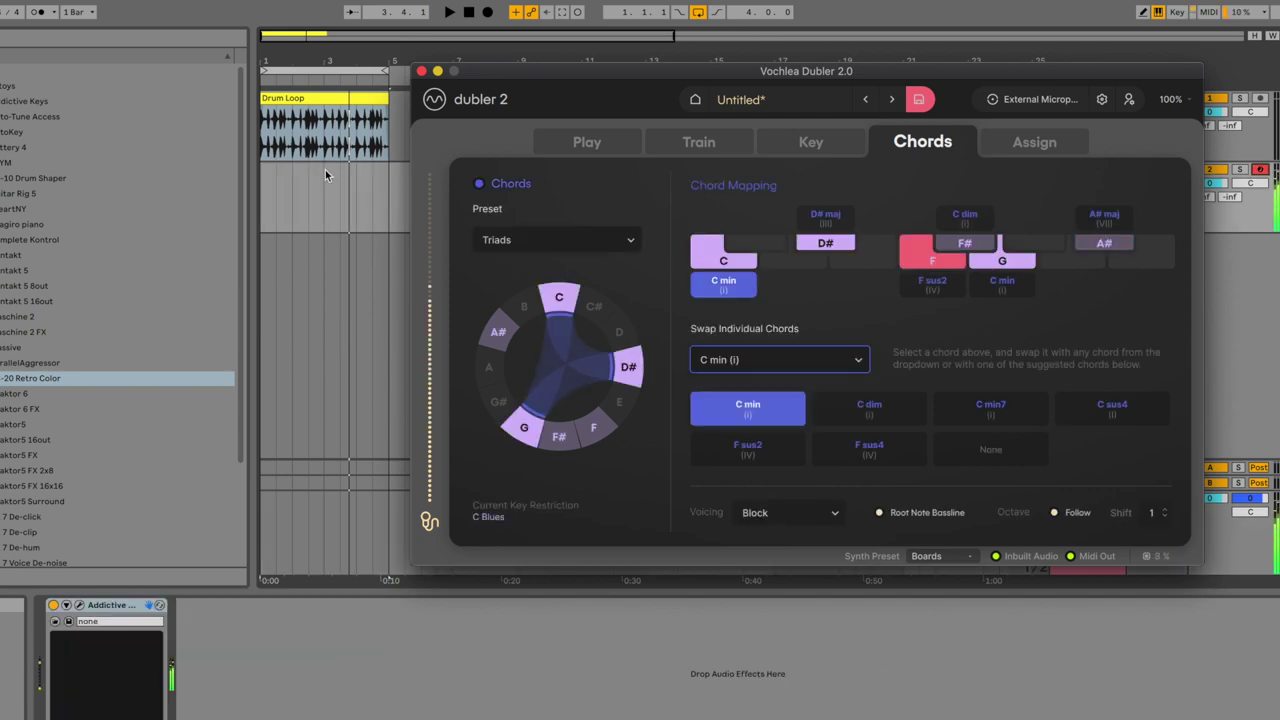
pyautogui.click(329, 176)
pyautogui.click(487, 12)
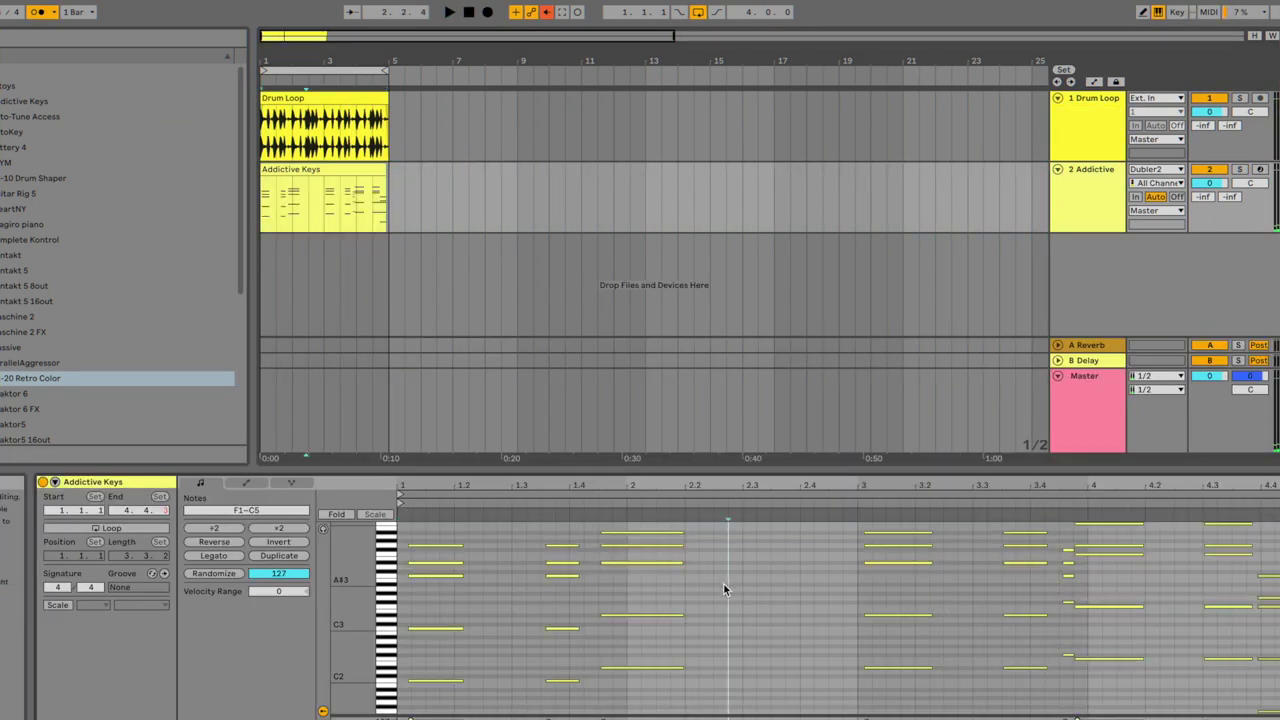
# Quantize the recorded Addictive Keys clip and play it back with the drum loop.
pyautogui.hotkey('ctrl', 'shift', 'u')
pyautogui.press('Return')
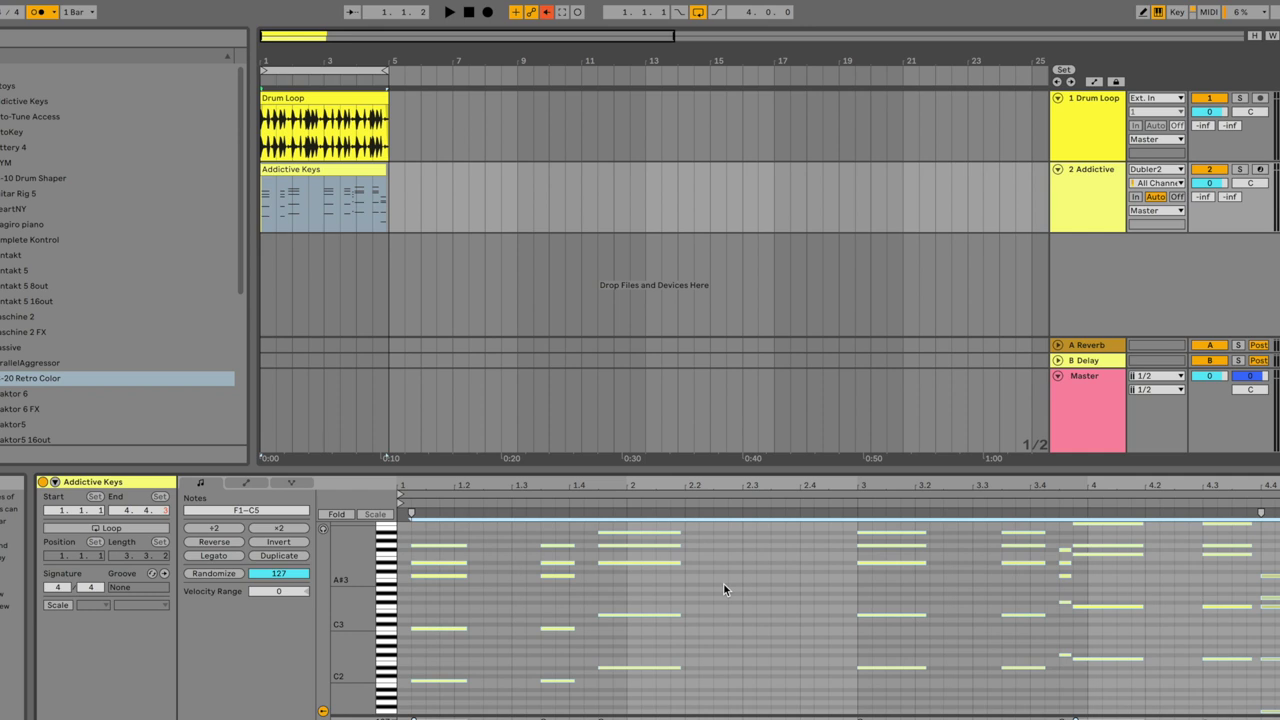
pyautogui.press('space')
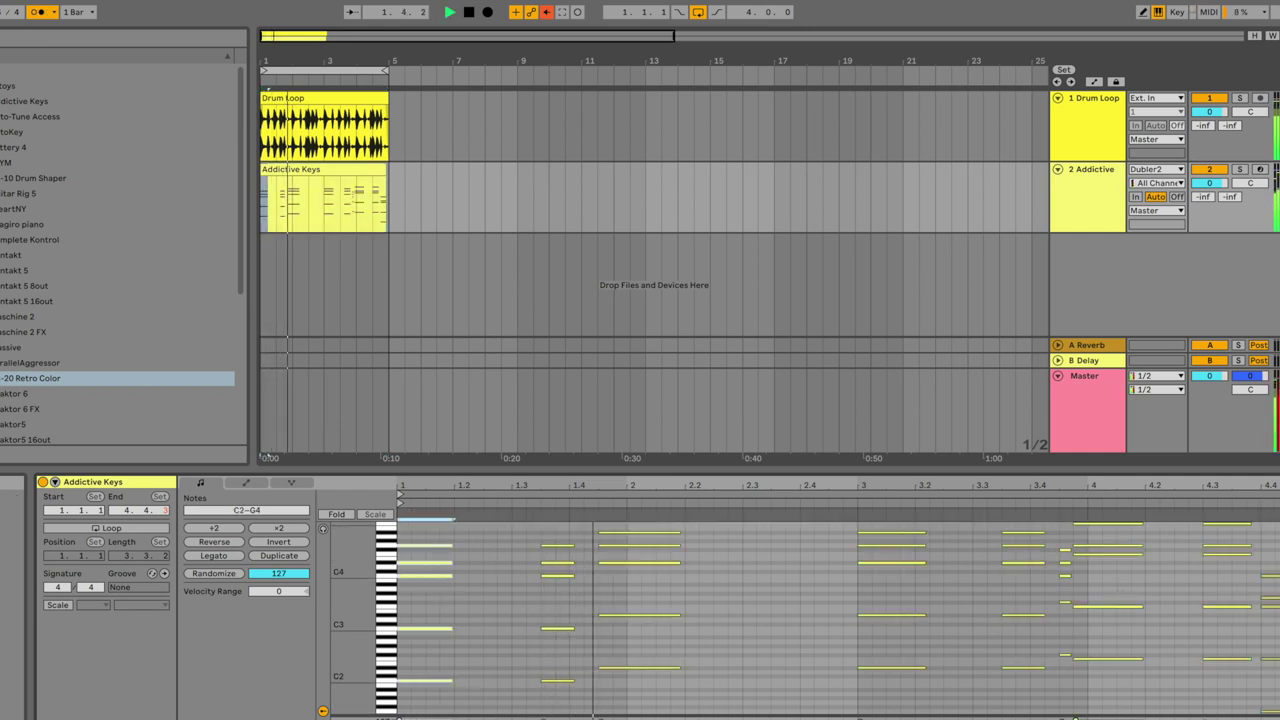
pyautogui.click(1053, 505)
pyautogui.press('space')
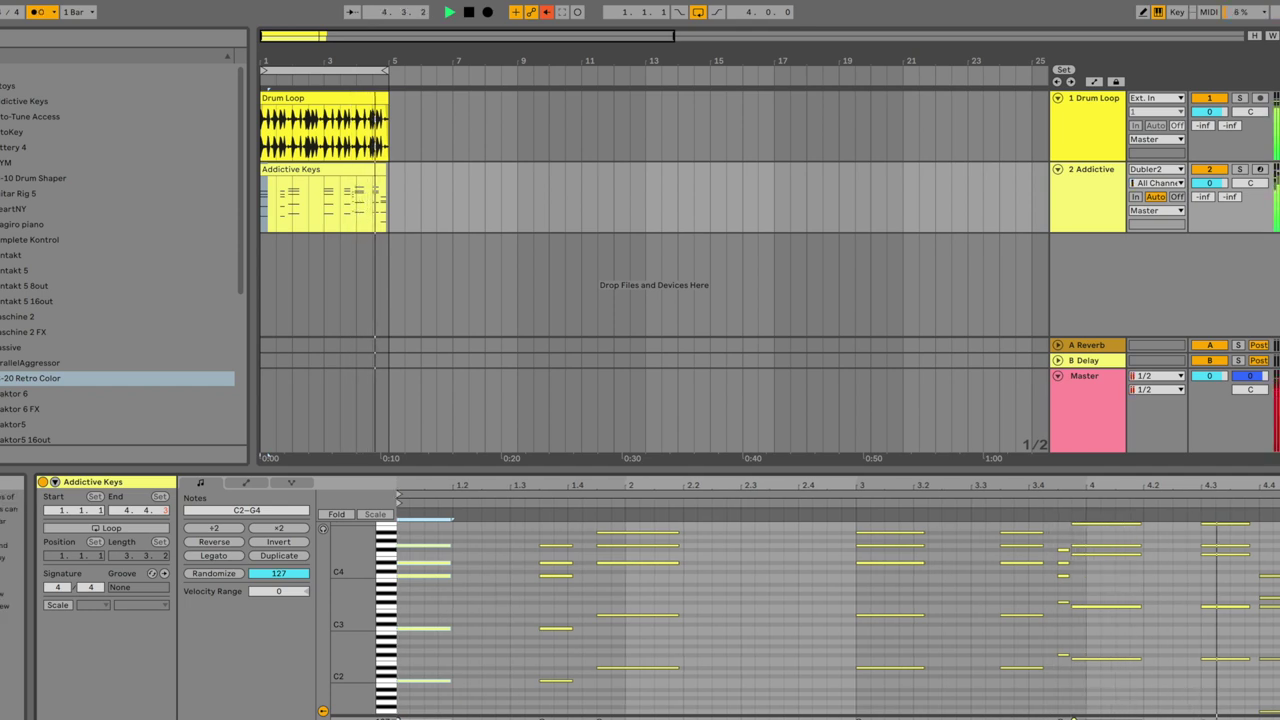
pyautogui.press('space')
# Transpose all notes of the Addictive Keys clip down one octave and play back the result.
pyautogui.click(1192, 686)
pyautogui.press('super+a')
pyautogui.hotkey('shift', 'Down')
pyautogui.press('space')
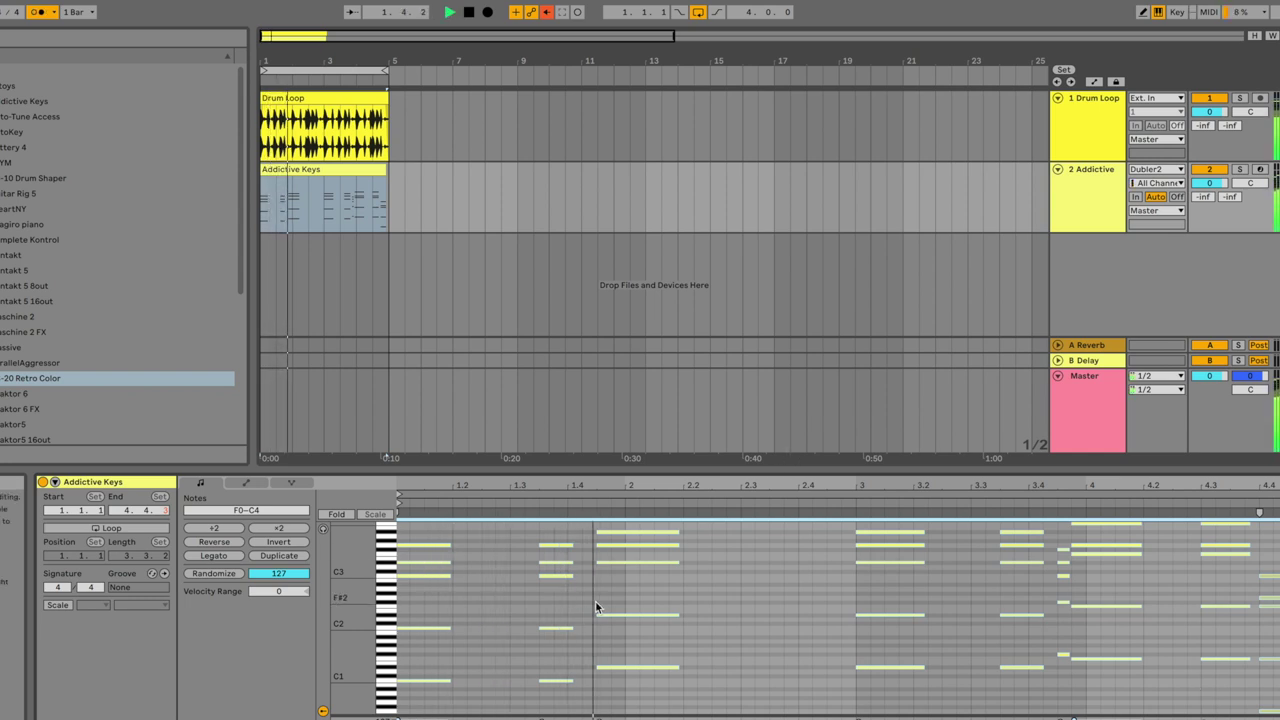
pyautogui.press('space')
# Raise the middle note of each chord in the clip's first three bars by an octave and play it back.
pyautogui.moveTo(478, 558); pyautogui.dragTo(412, 563)
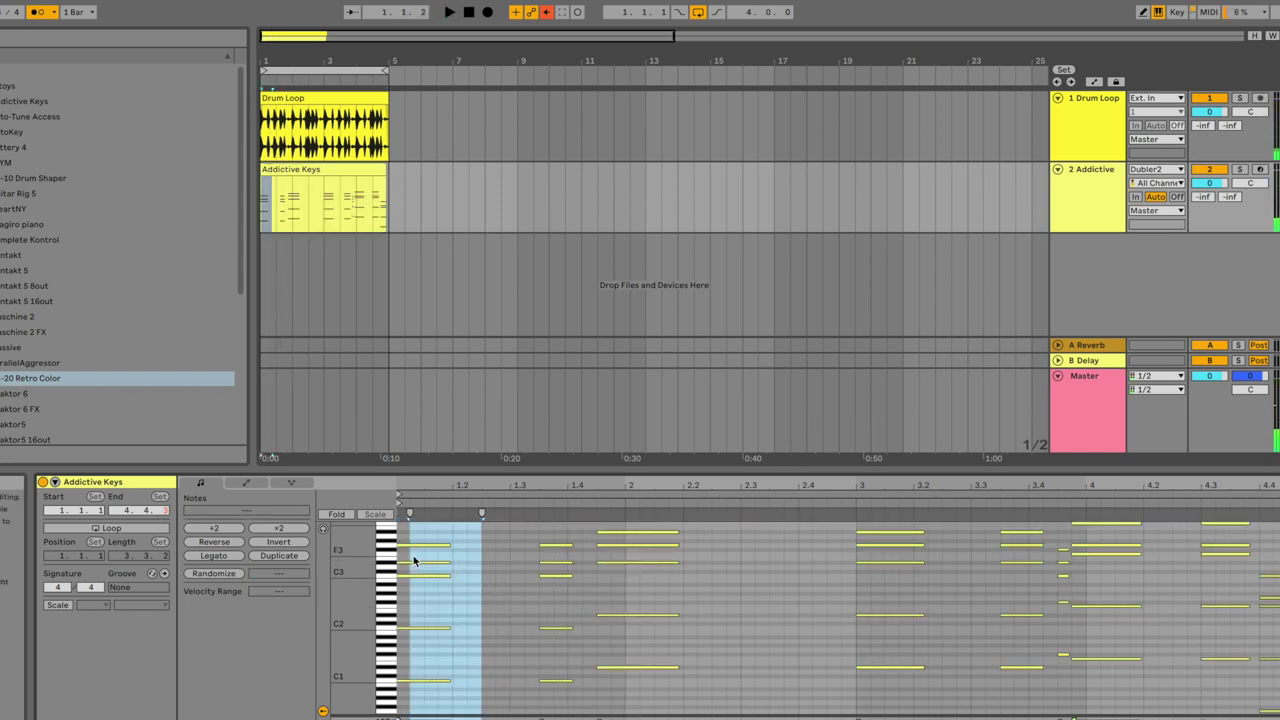
pyautogui.click(414, 562)
pyautogui.scroll(1, 425, 568)
pyautogui.click(551, 576)
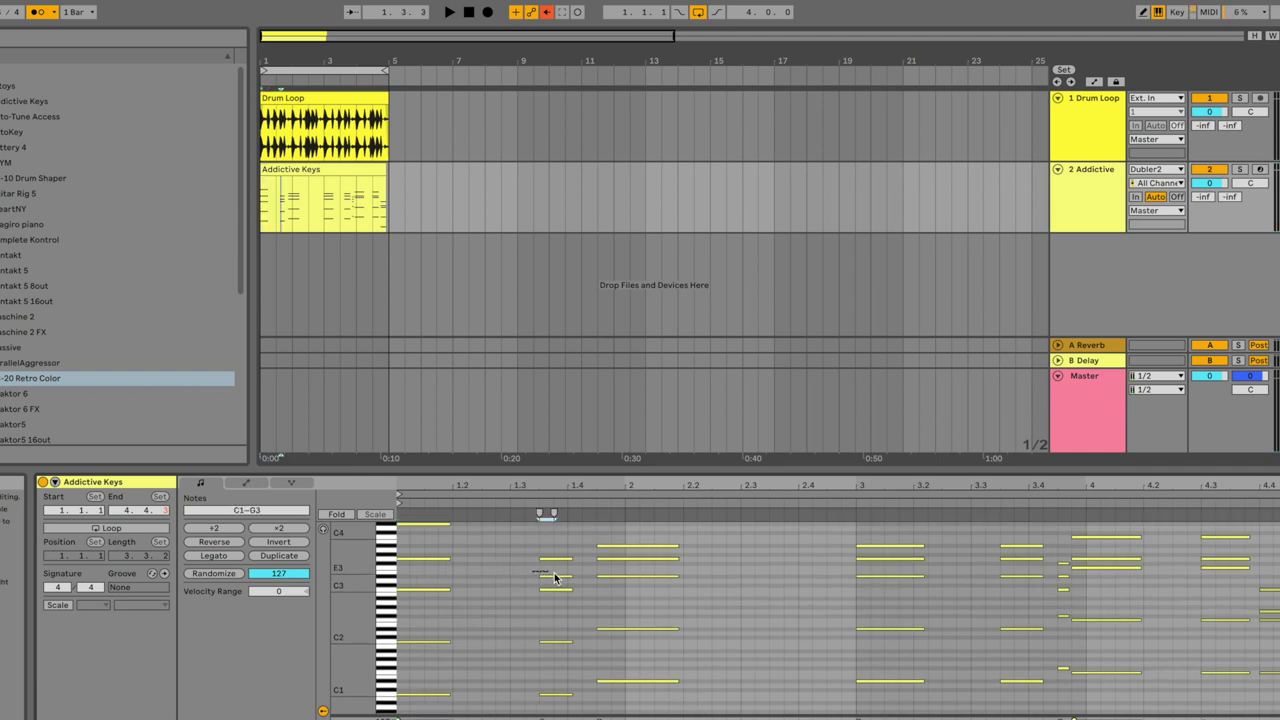
pyautogui.click(609, 556)
pyautogui.scroll(1, 611, 563)
pyautogui.moveTo(912, 570); pyautogui.dragTo(1025, 581)
pyautogui.hotkey('shift', 'Up')
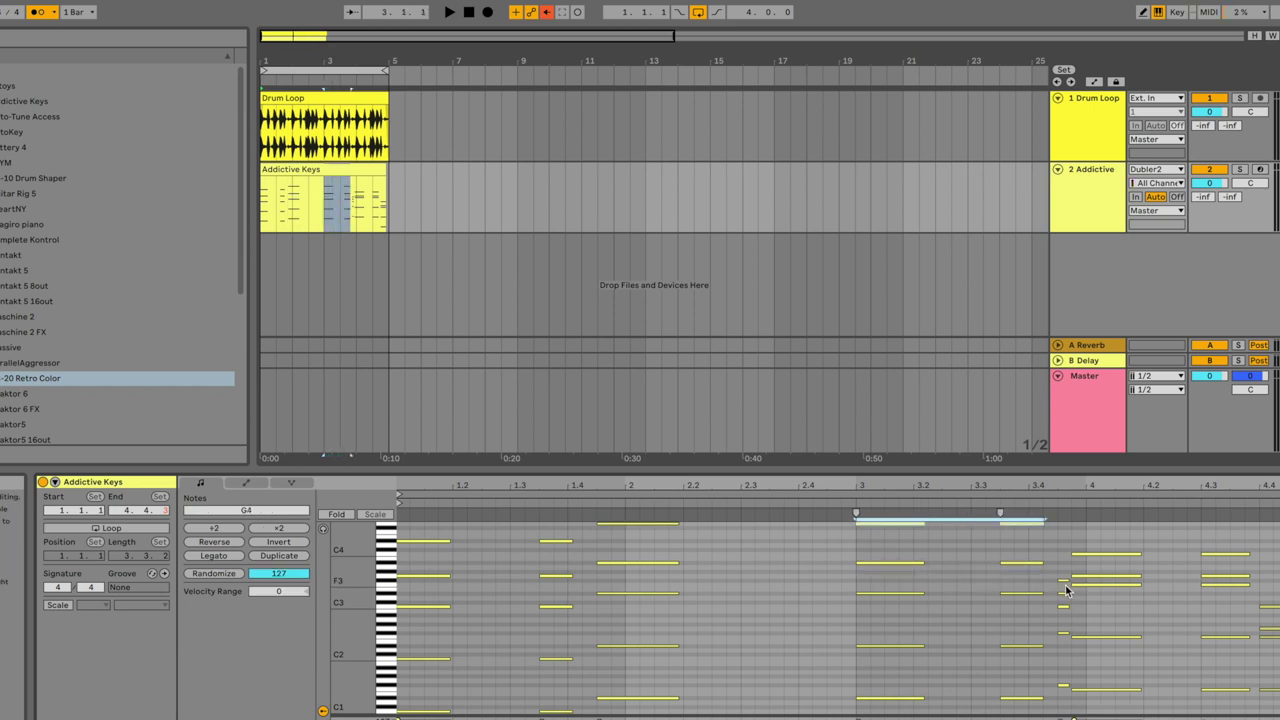
pyautogui.click(1066, 596)
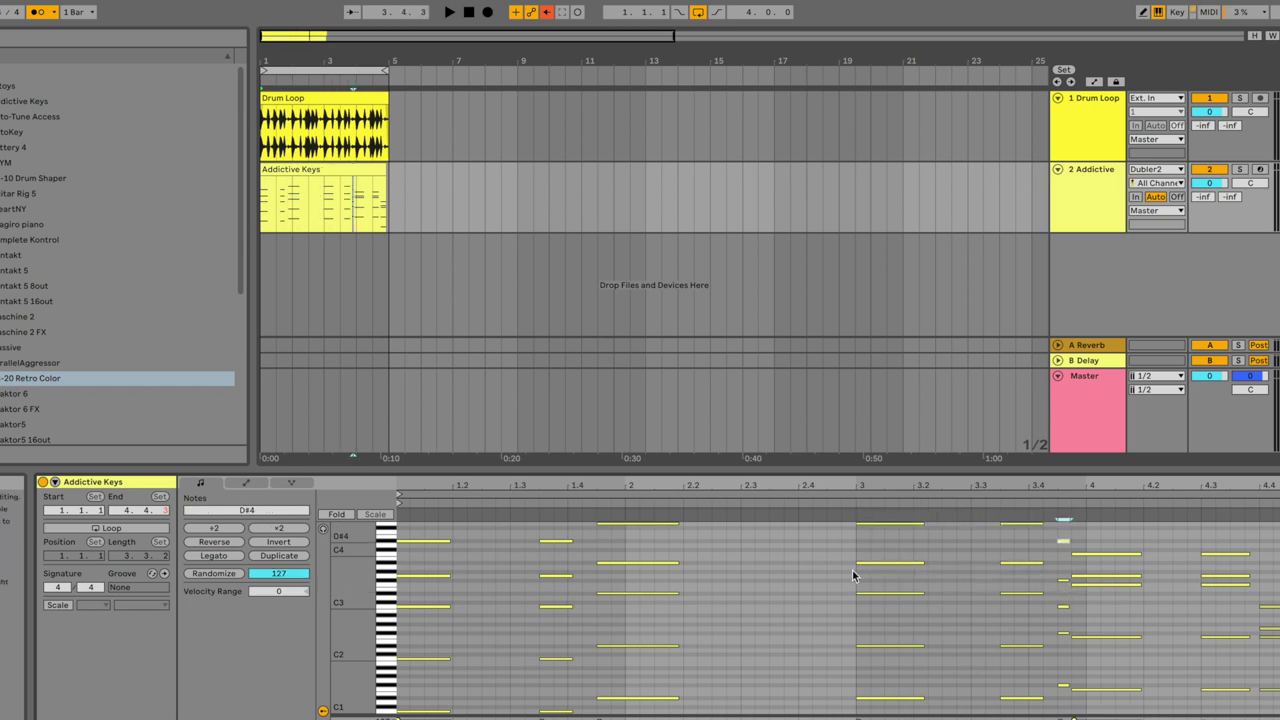
pyautogui.press('space')
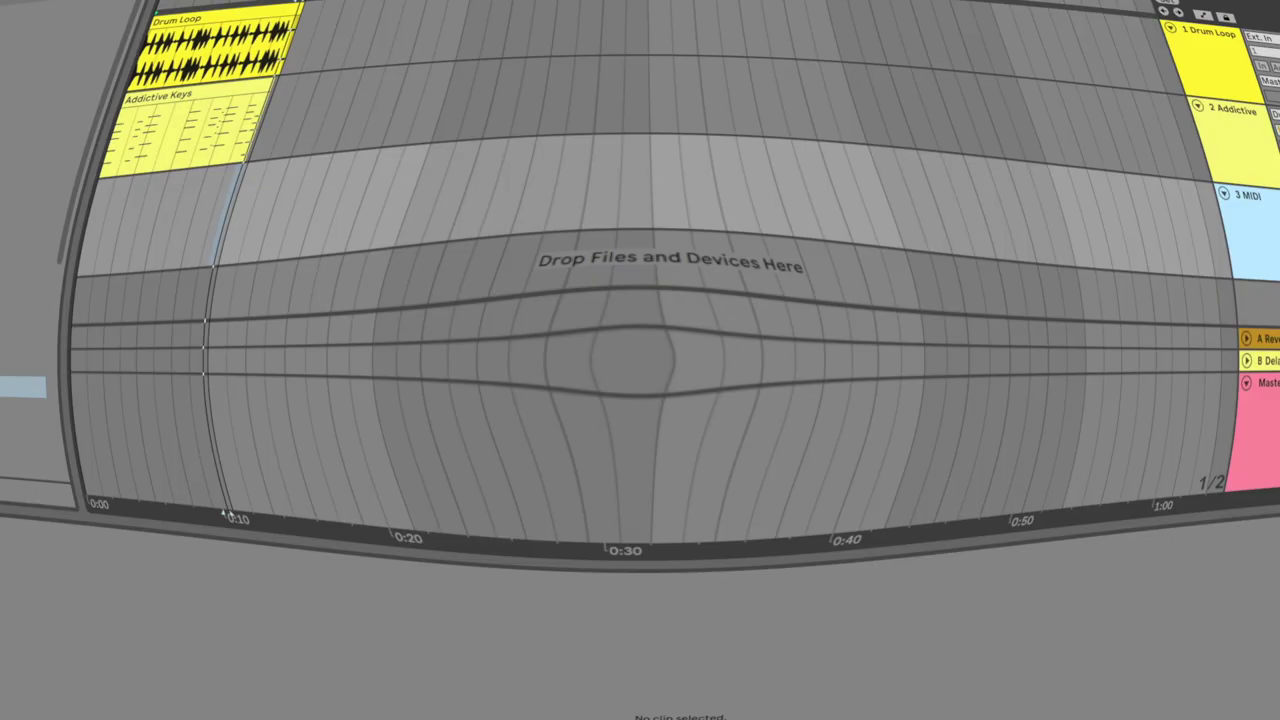
# Search the browser for the Massive synth and load it onto the third MIDI track.
pyautogui.hotkey('ctrl', 'f')
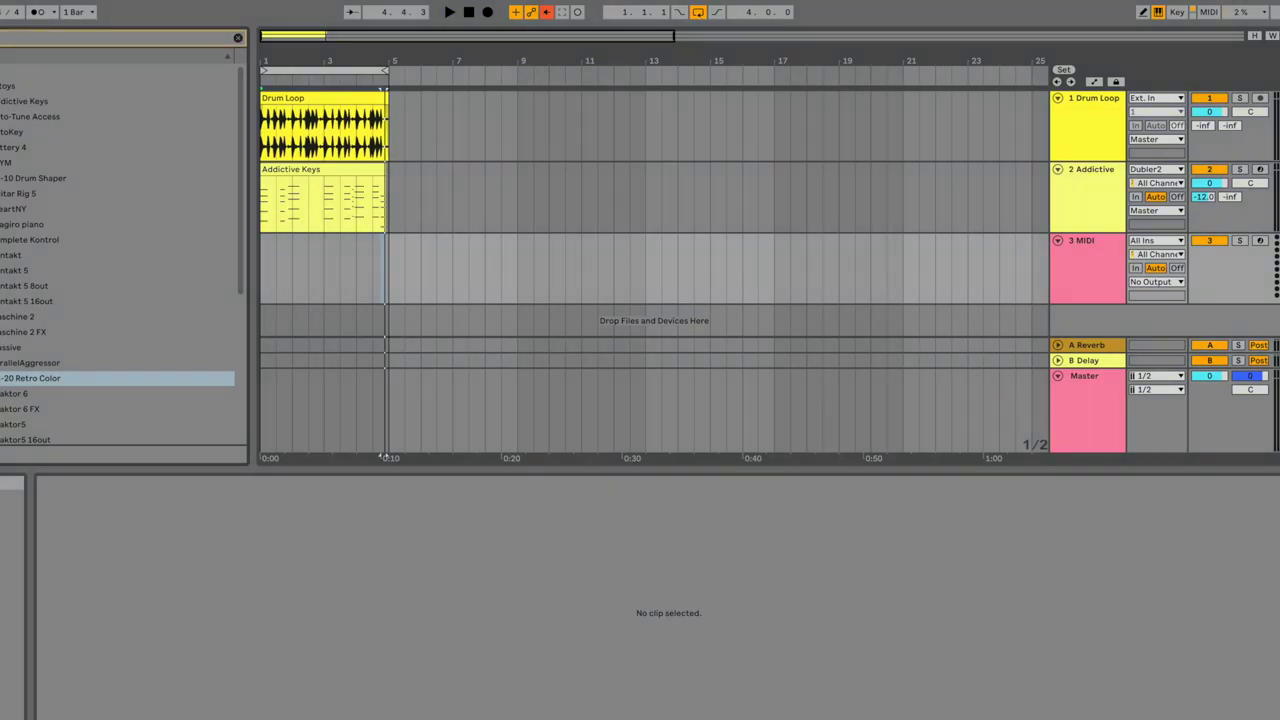
pyautogui.write('k')
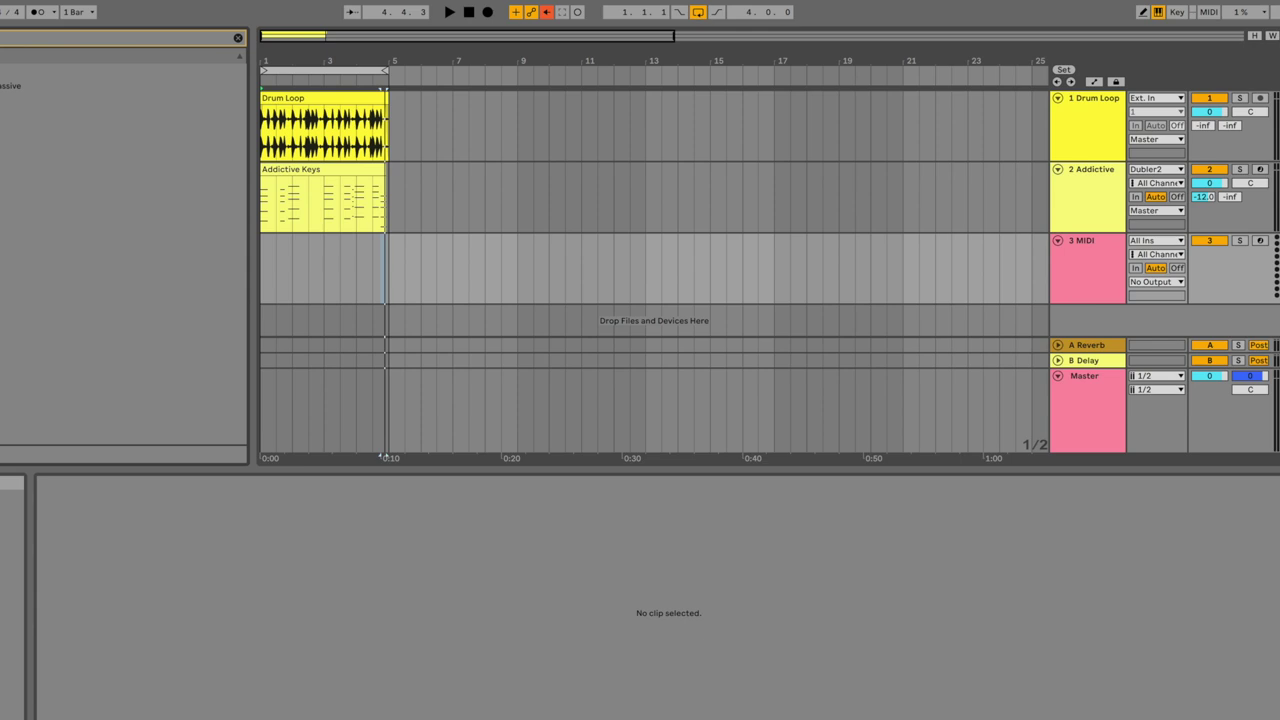
pyautogui.moveTo(40, 85); pyautogui.dragTo(352, 279)
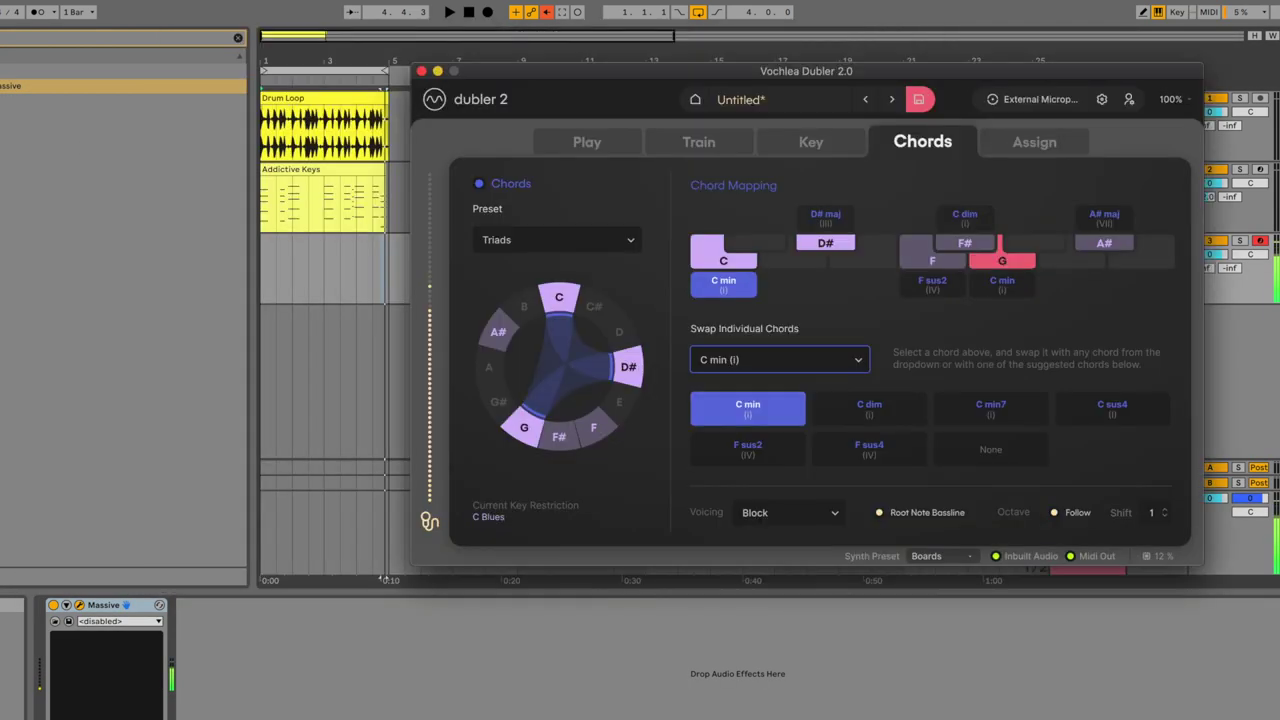
# Check the key restriction in Dubler 2 and return to Ableton Live.
pyautogui.click(806, 142)
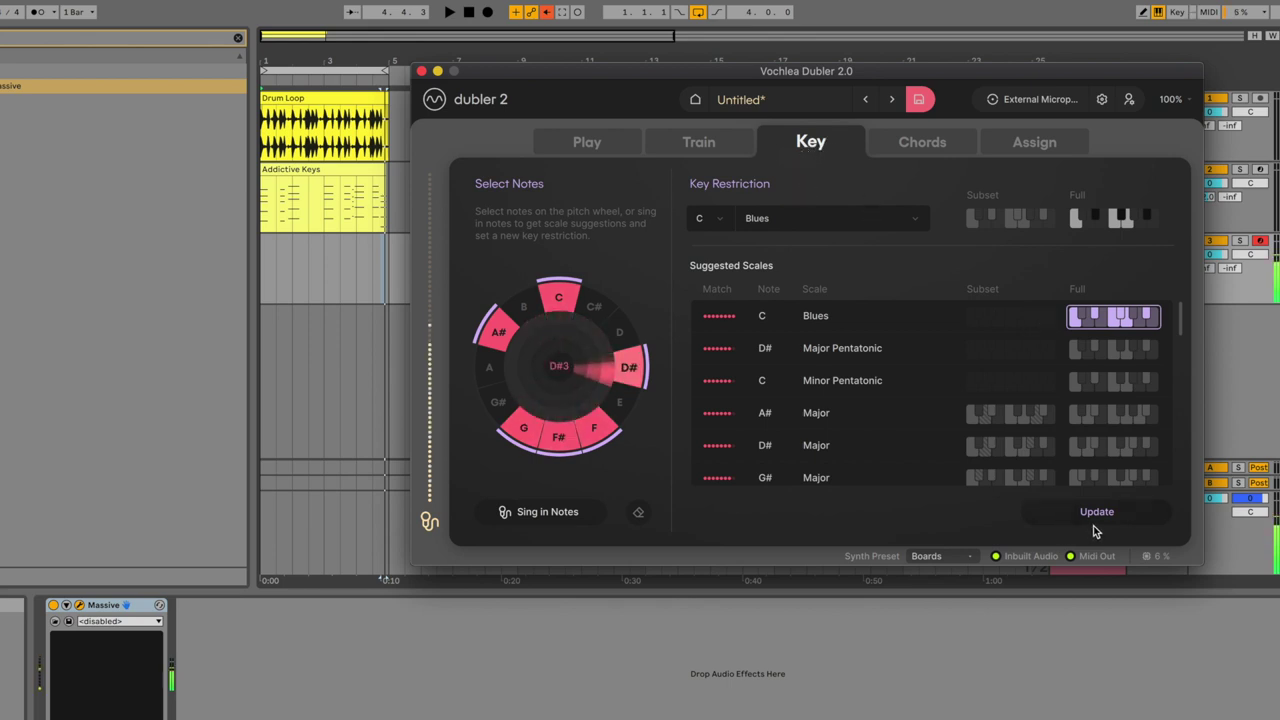
pyautogui.click(305, 367)
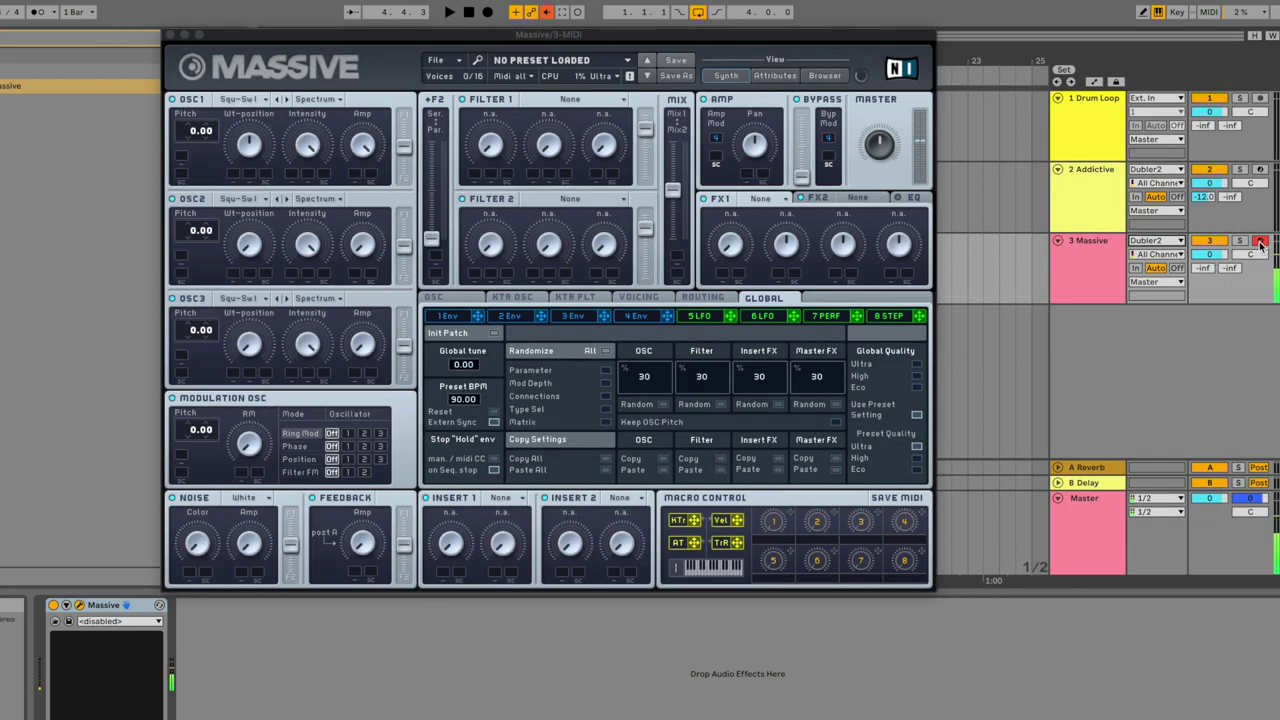
# Adjust the decay of envelope 4 in Massive and load Reverb in the FX1 slot.
pyautogui.click(634, 317)
pyautogui.moveTo(606, 454); pyautogui.dragTo(604, 412)
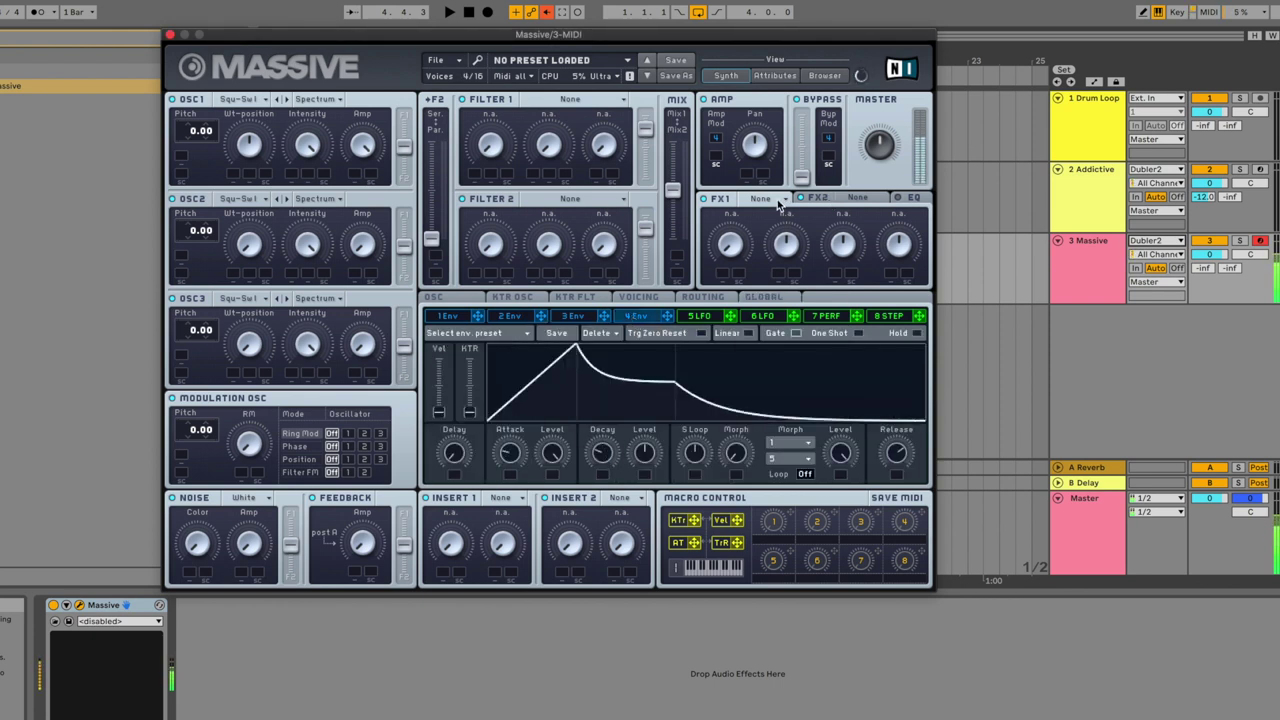
pyautogui.click(777, 199)
pyautogui.click(782, 217)
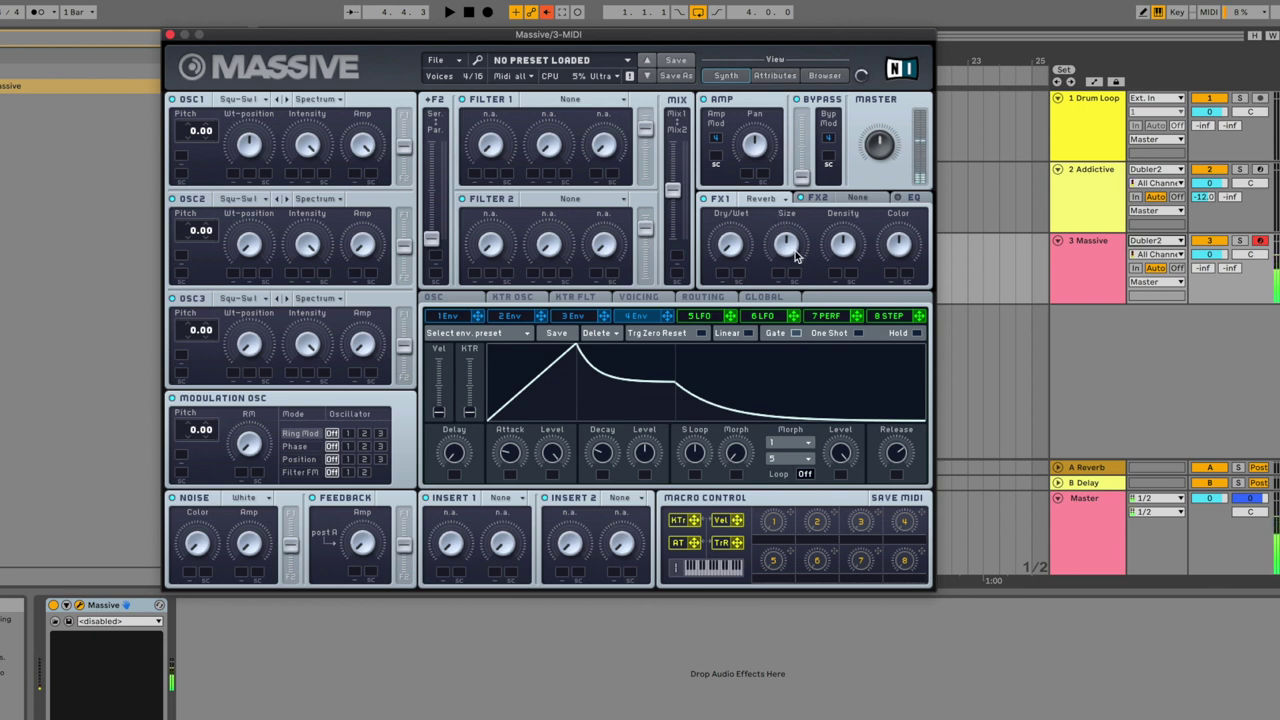
# Disarm the Massive track and add envelope 4's Release to the Massive device's configurable parameters.
pyautogui.click(1261, 243)
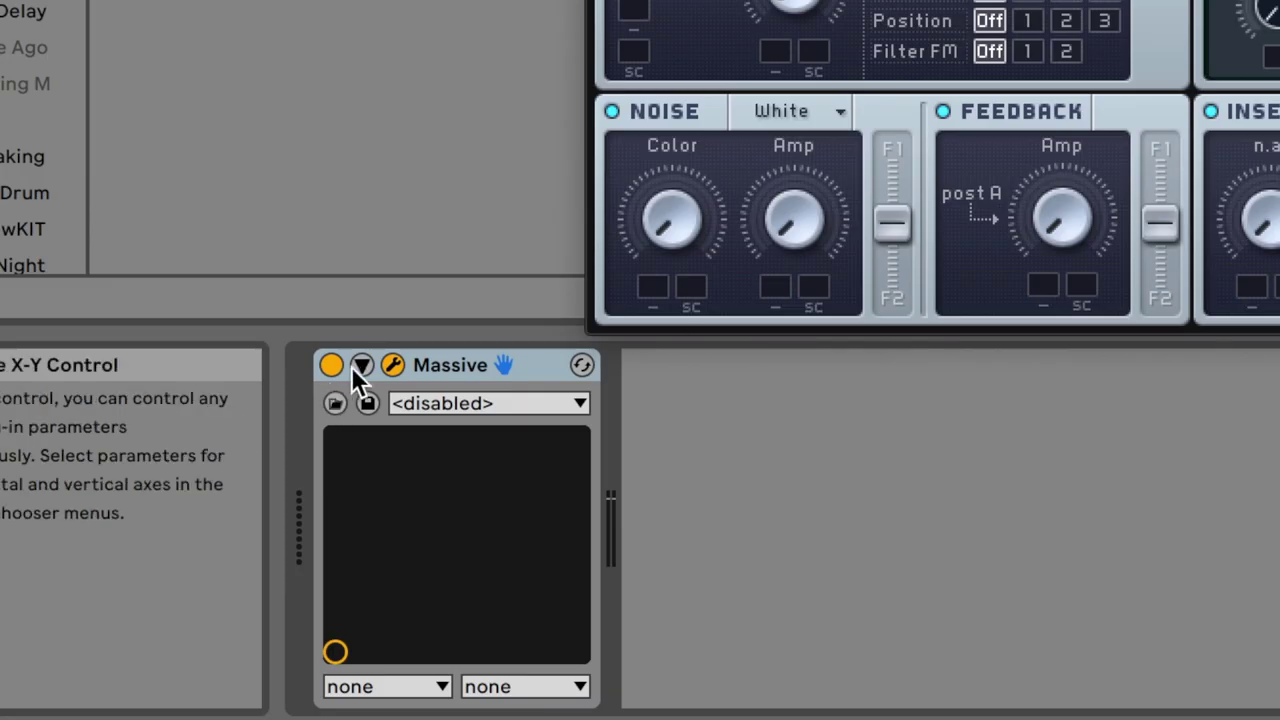
pyautogui.click(360, 366)
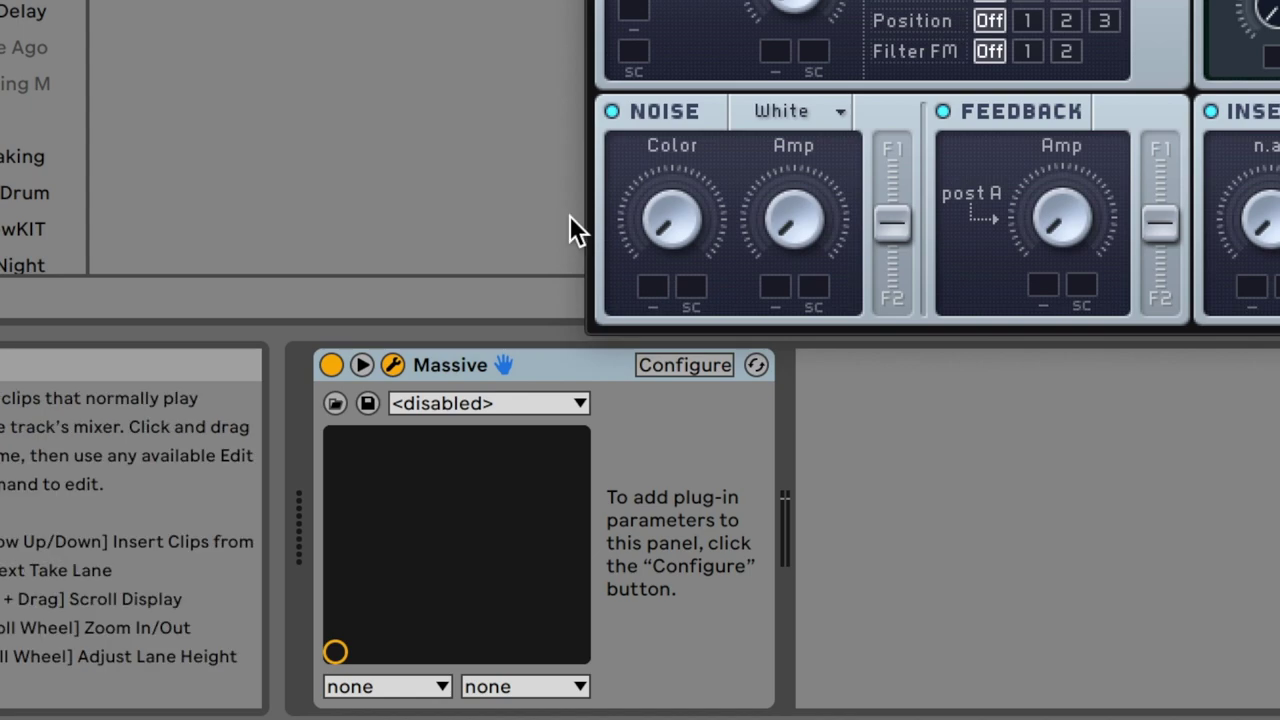
pyautogui.click(660, 366)
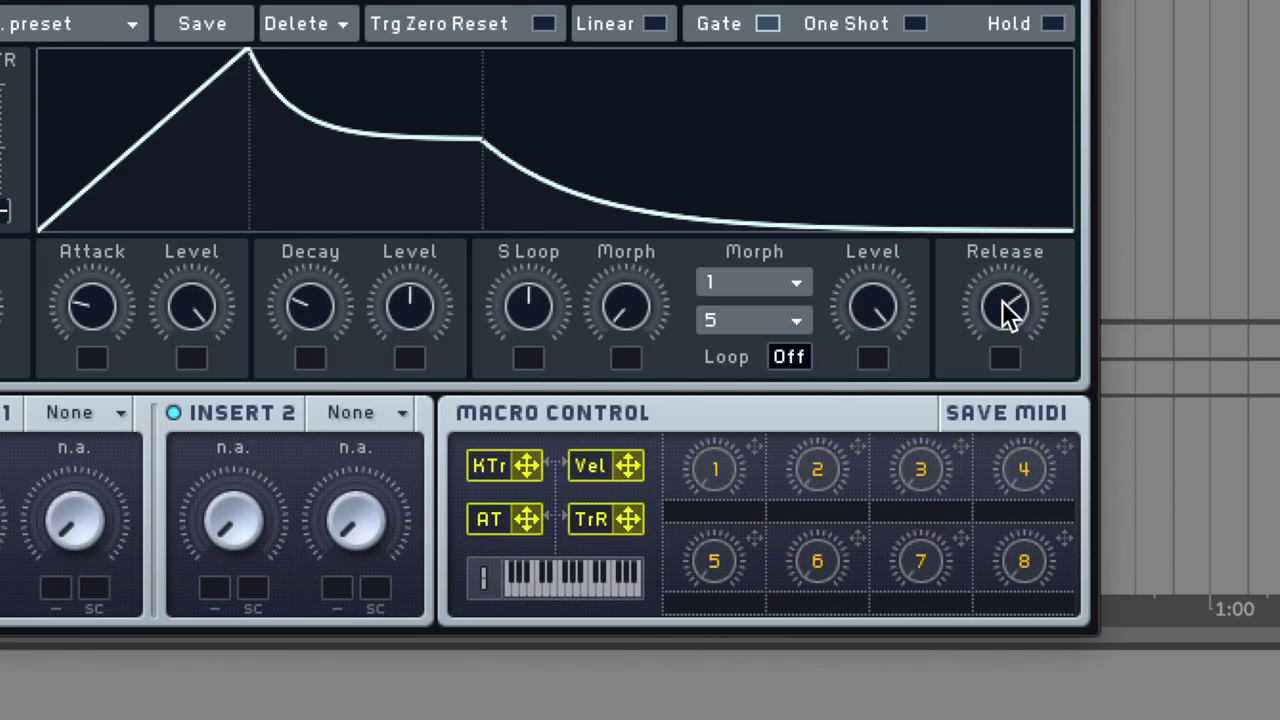
pyautogui.click(1003, 302)
pyautogui.click(563, 310)
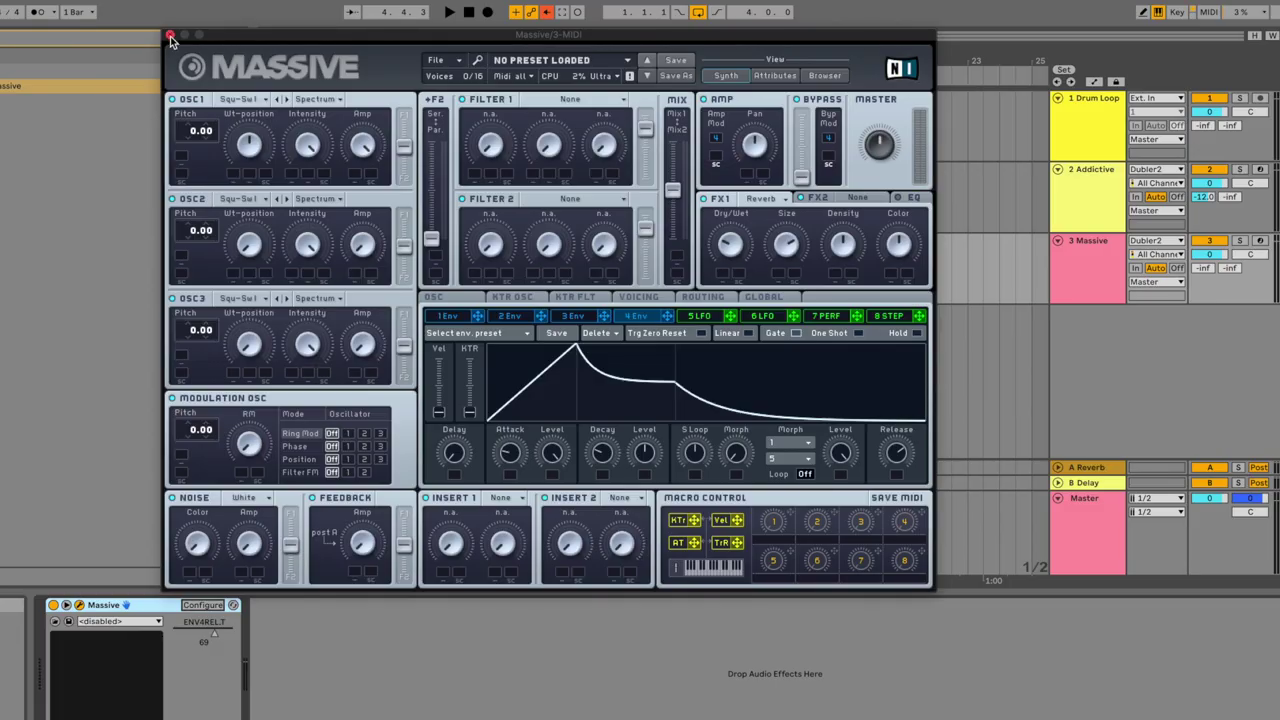
# Close the Massive editor, switch to Dubler 2 and enable the env dial in its CC assignments.
pyautogui.click(170, 36)
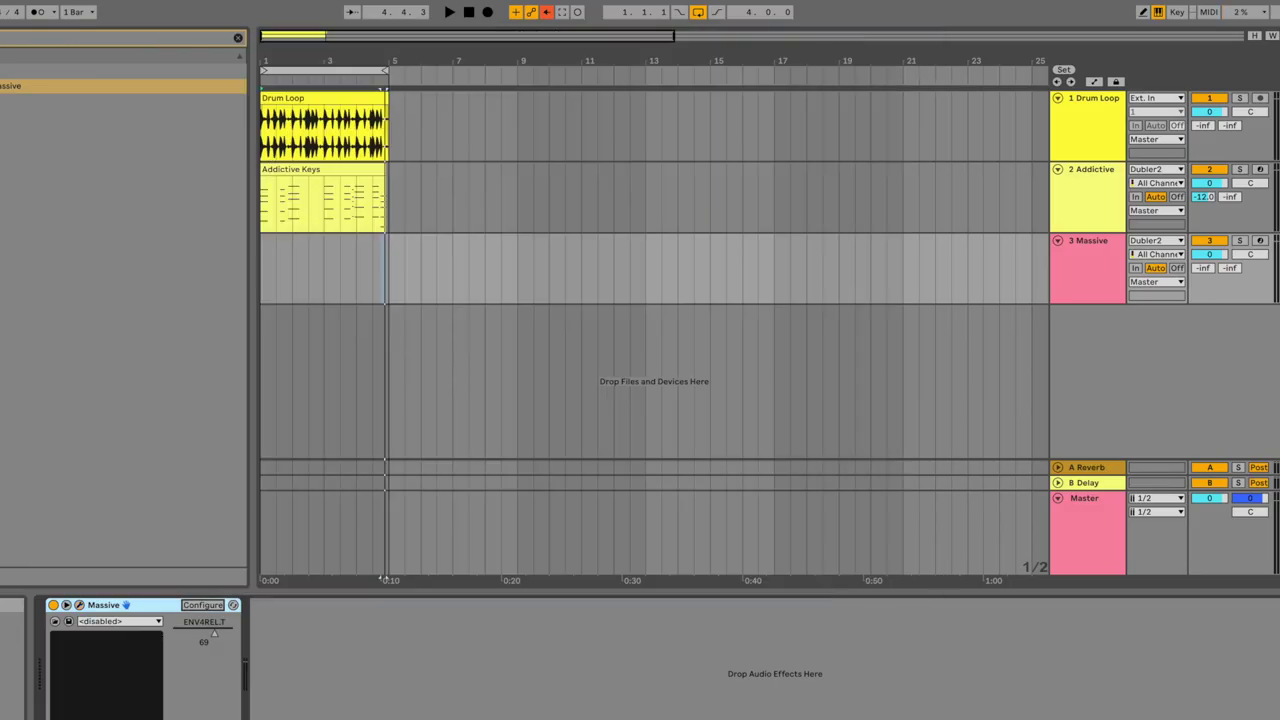
pyautogui.press('super+Tab')
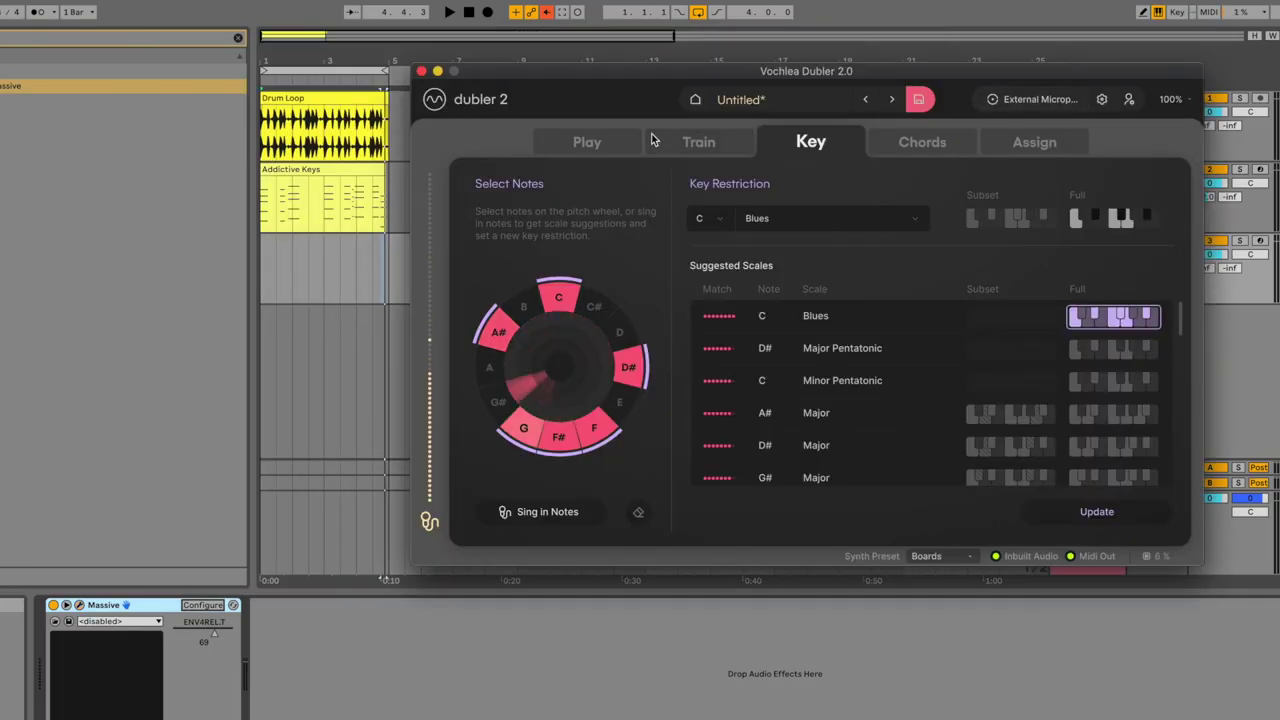
pyautogui.click(1040, 145)
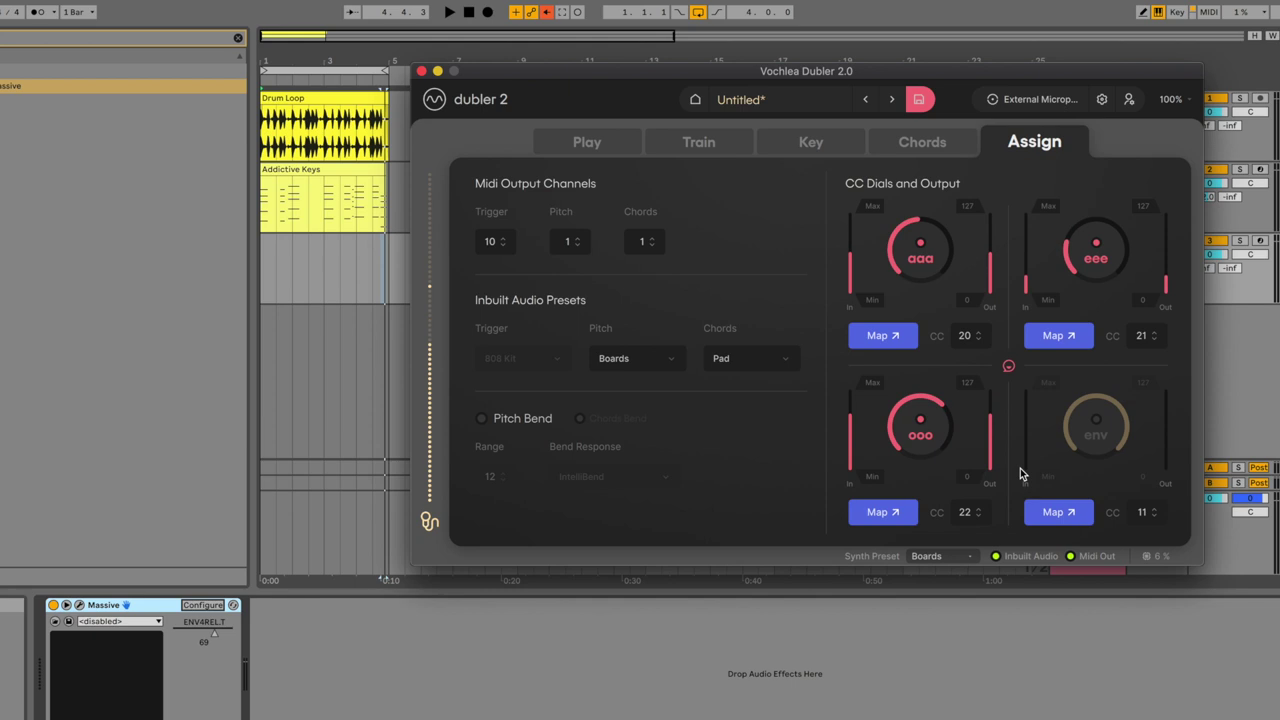
pyautogui.click(1104, 431)
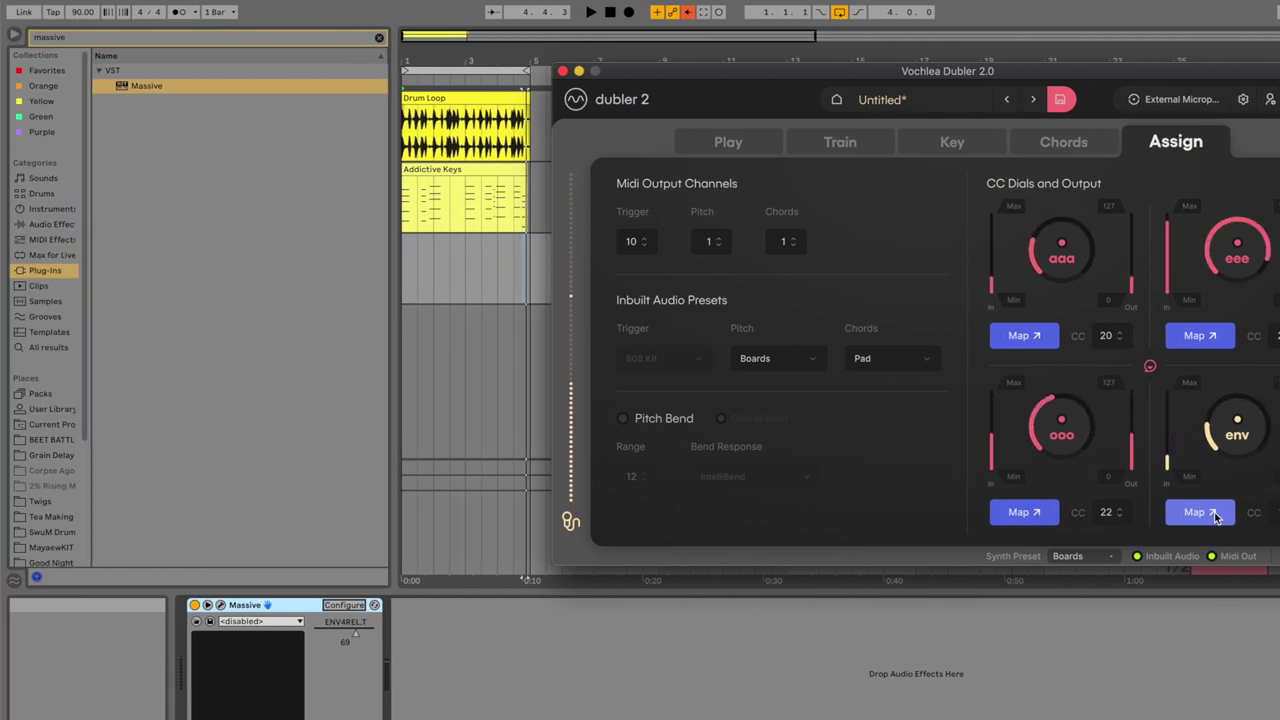
# Map Dubler 2's env dial, CC 11, to the Massive device's ENV4REL.T parameter in Ableton Live.
pyautogui.click(357, 637)
pyautogui.press('super+m')
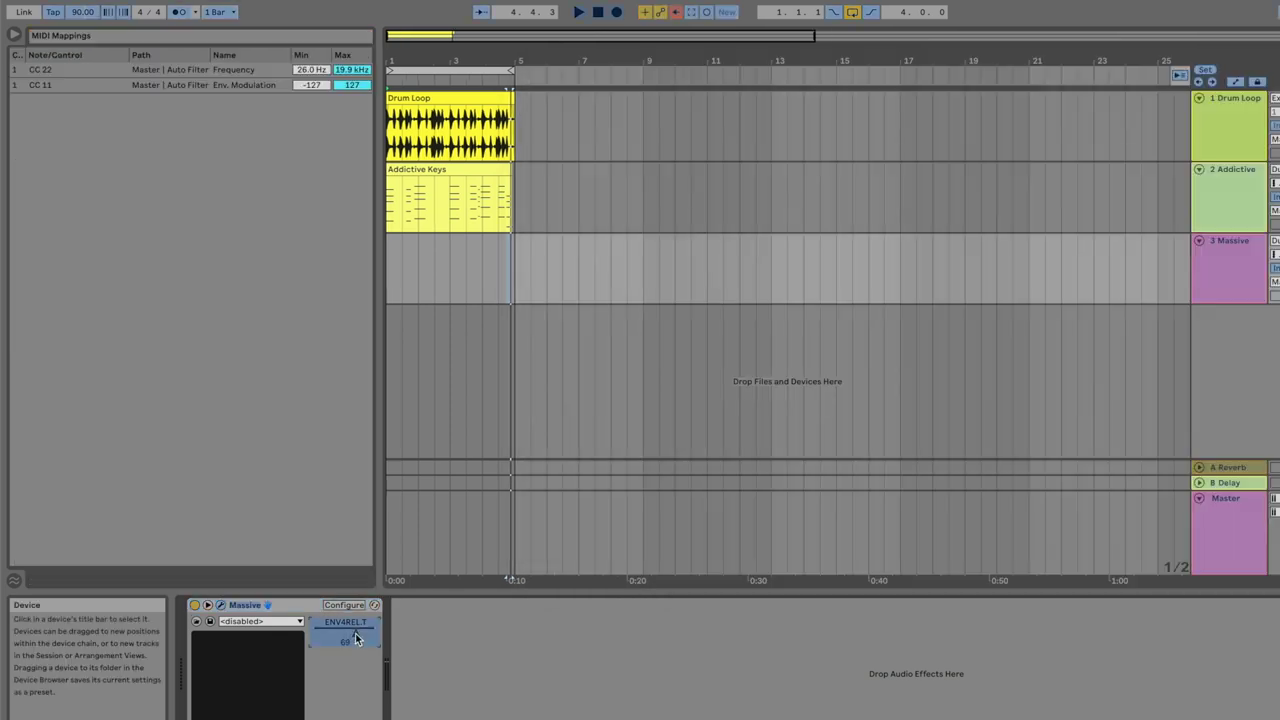
pyautogui.click(357, 637)
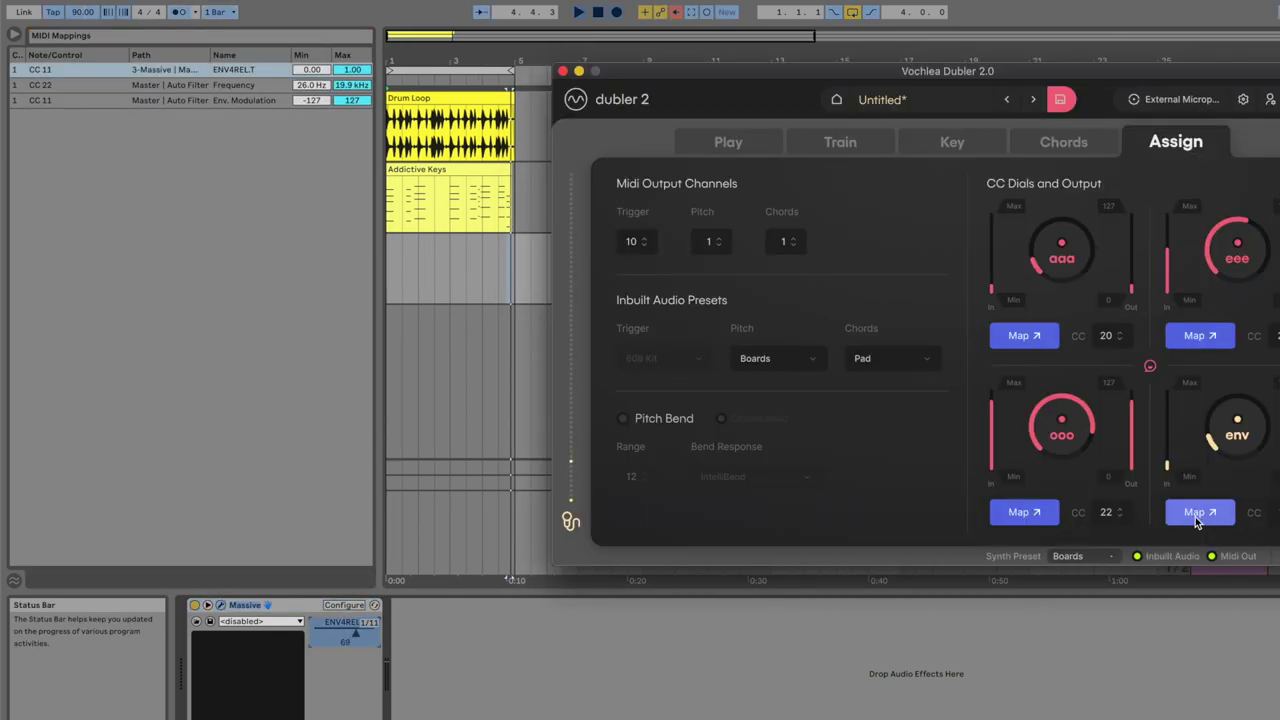
pyautogui.click(1187, 516)
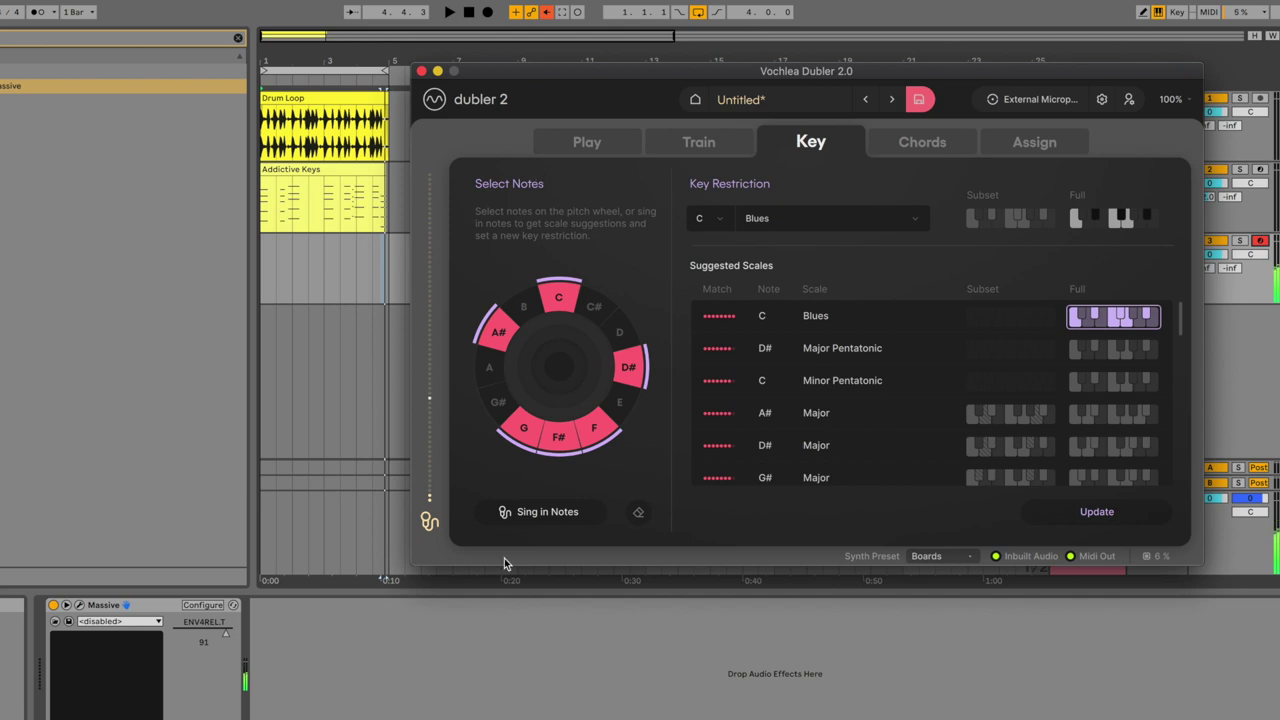
# Return to Ableton Live and record a voice-driven Massive part from the start over the first four bars.
pyautogui.click(485, 698)
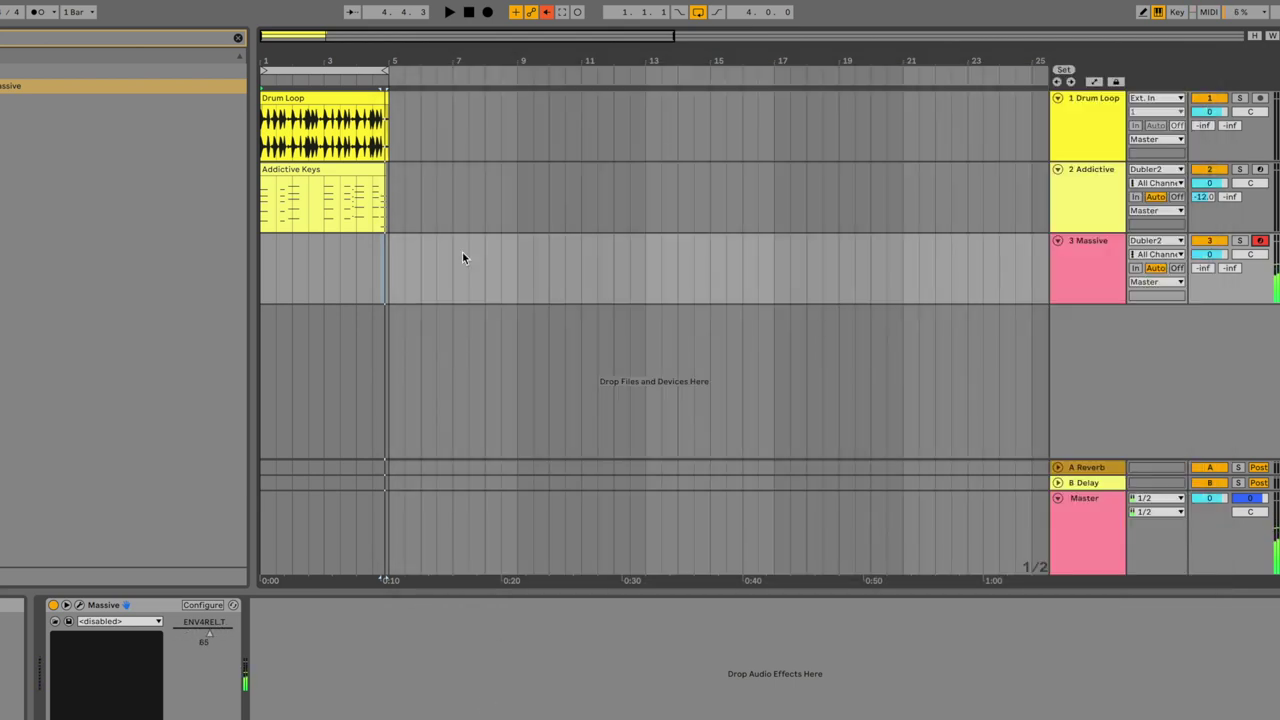
pyautogui.click(469, 13)
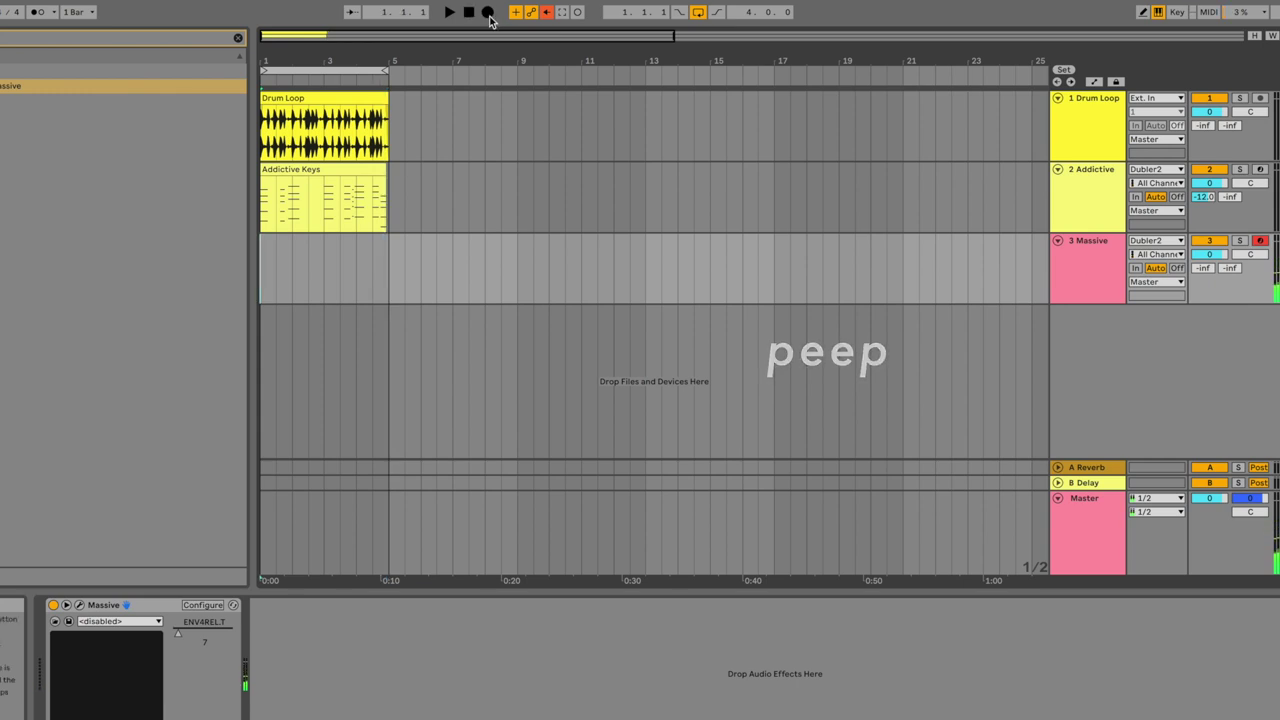
pyautogui.click(488, 13)
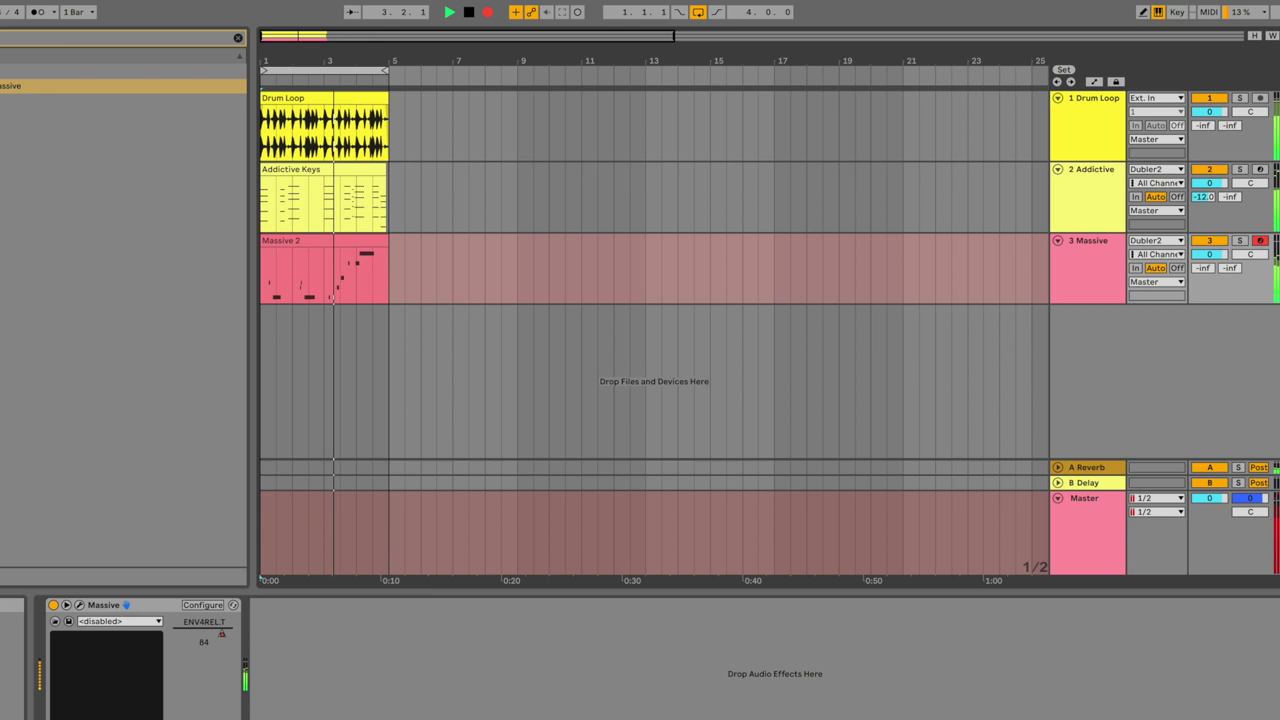
pyautogui.click(490, 13)
# Duplicate the drum loop and Addictive Keys clips to bar 5 and record a second Massive part over them.
pyautogui.click(325, 258)
pyautogui.hotkey('ctrl', 'd')
pyautogui.click(322, 198)
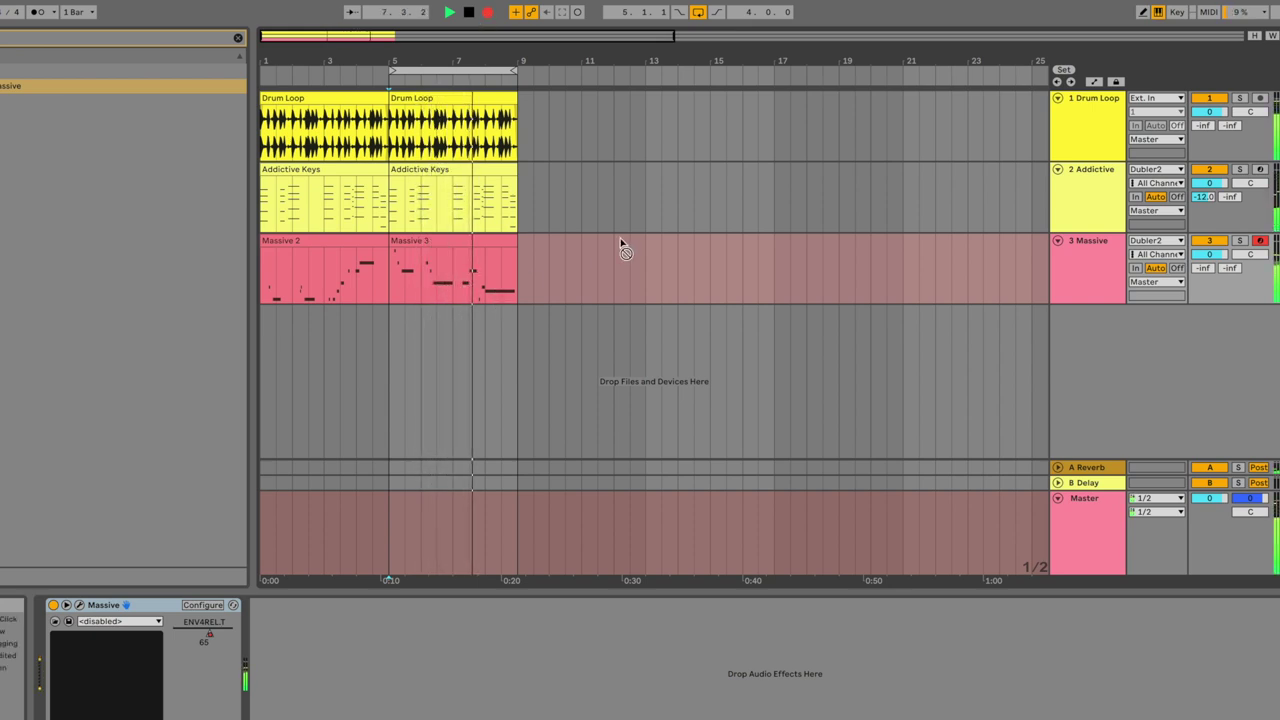
pyautogui.press('space')
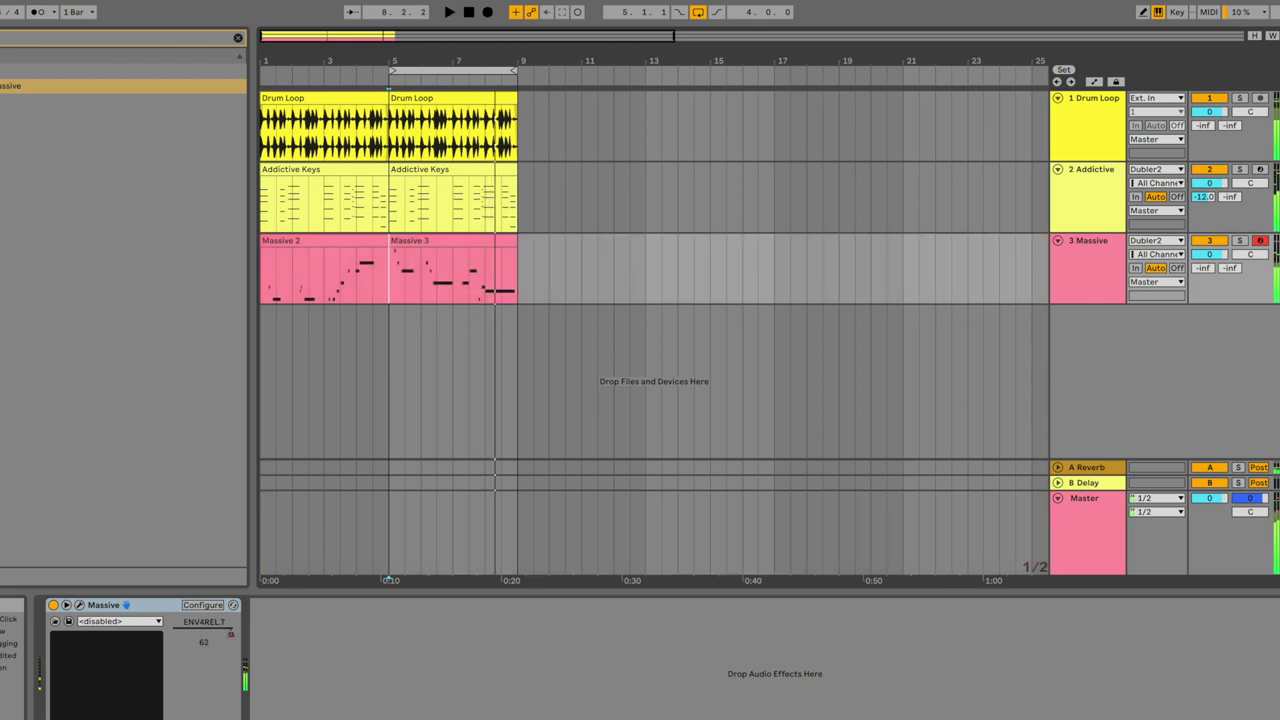
# Duplicate the Addictive track together with its two clips.
pyautogui.click(1086, 275)
pyautogui.click(1087, 184)
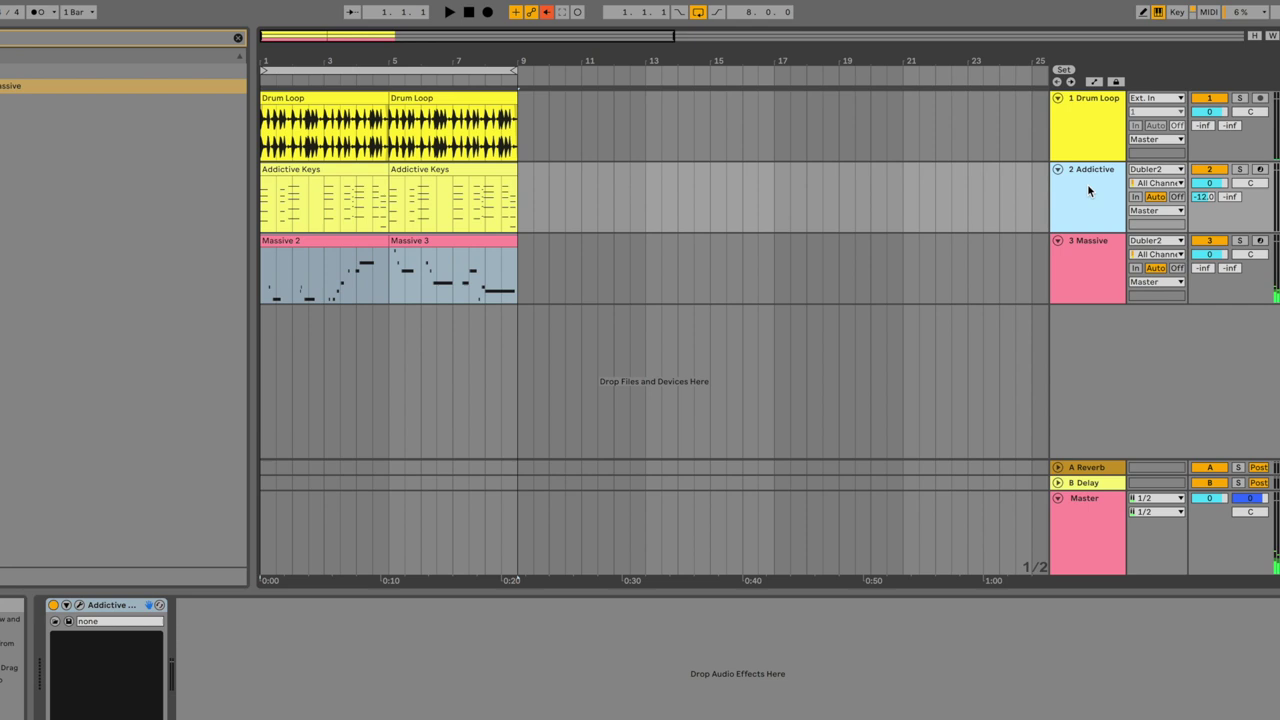
pyautogui.hotkey('ctrl', 'd')
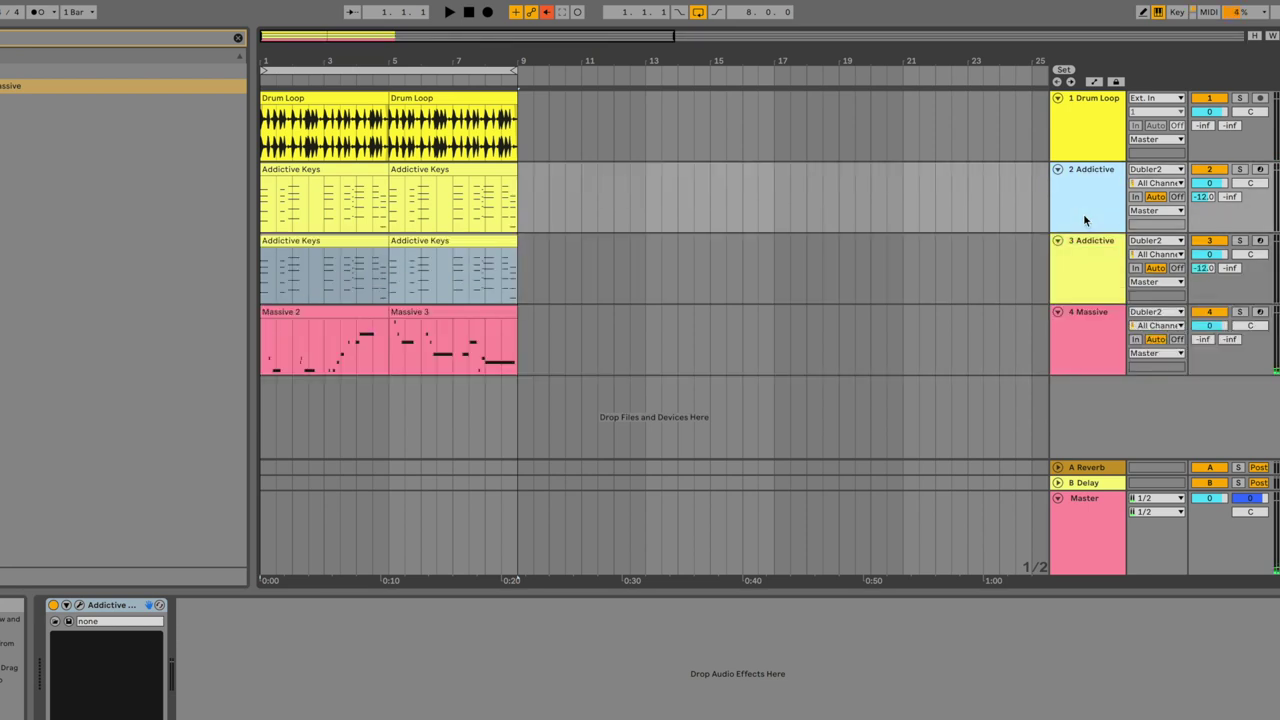
# Delete the upper chord notes from the second clip on the duplicated Addictive track, keeping the lowest notes.
pyautogui.doubleClick(474, 249)
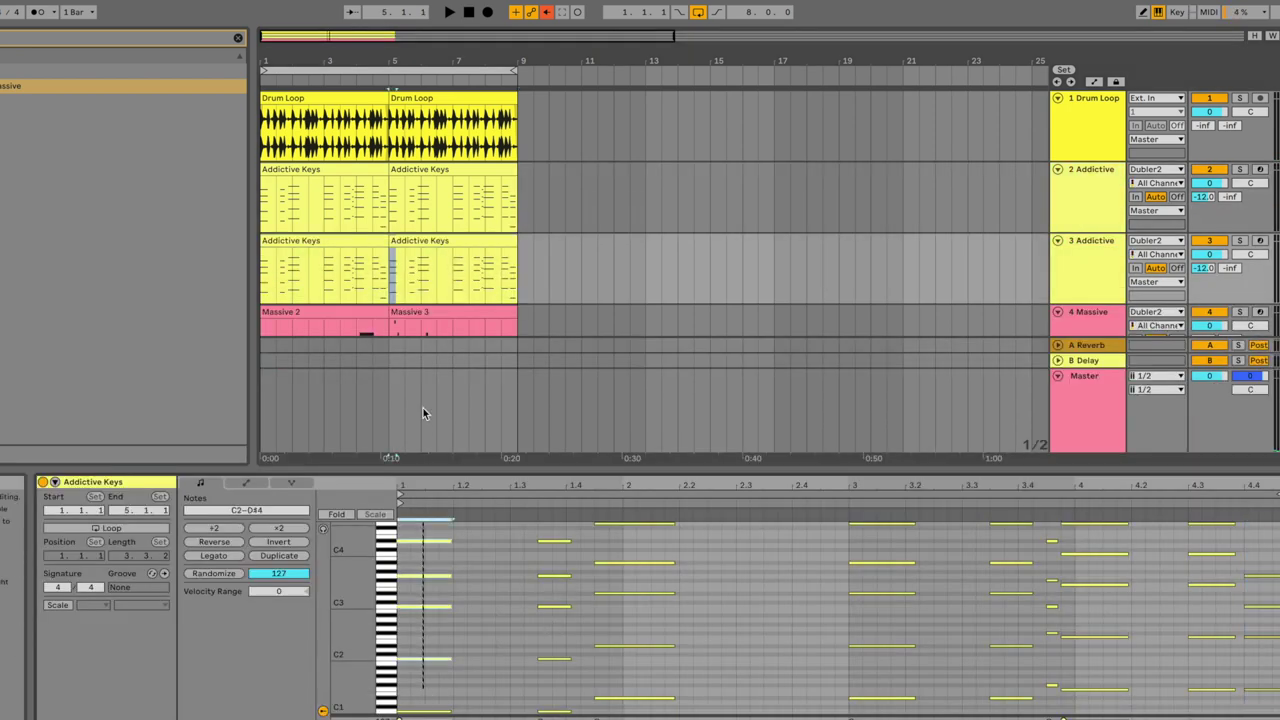
pyautogui.press('Delete')
pyautogui.moveTo(483, 535); pyautogui.dragTo(755, 656)
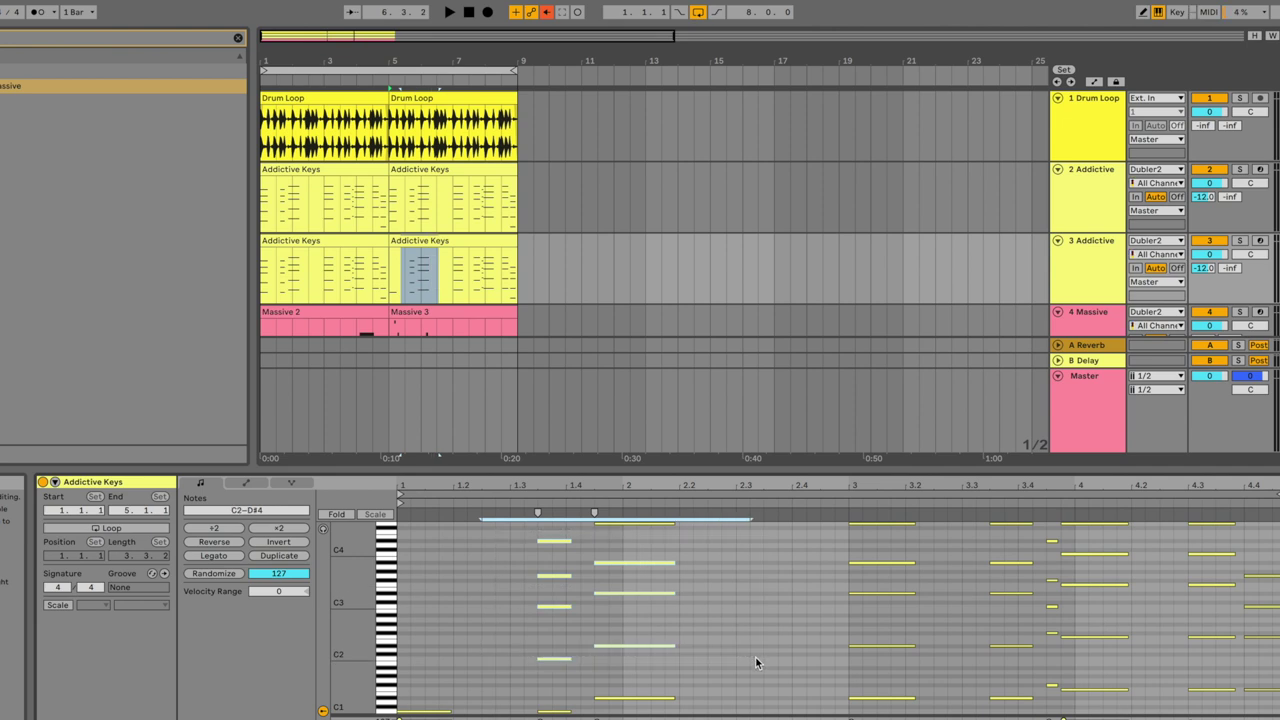
pyautogui.press('Delete')
pyautogui.moveTo(903, 685); pyautogui.dragTo(1275, 514)
pyautogui.press('Delete')
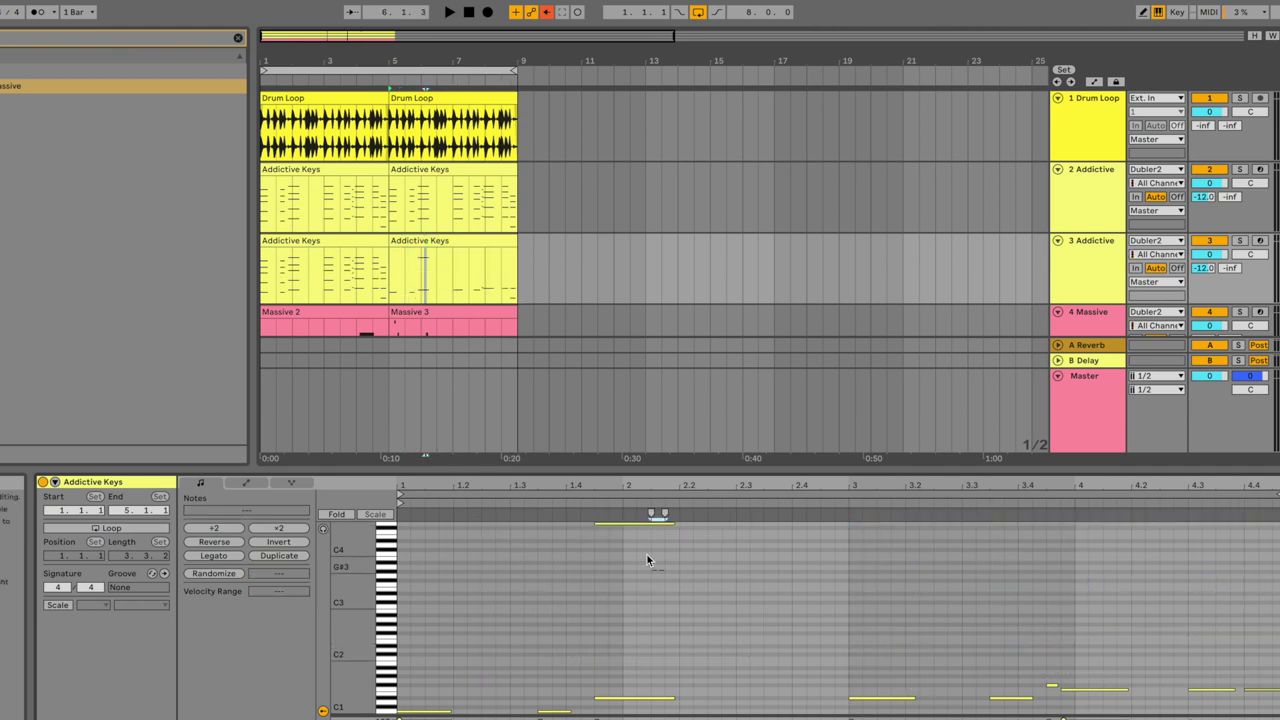
# Transpose the clip's remaining bass notes down an octave and replace the track's first clip with a copy.
pyautogui.hotkey('ctrl', 'a')
pyautogui.hotkey('shift', 'Down')
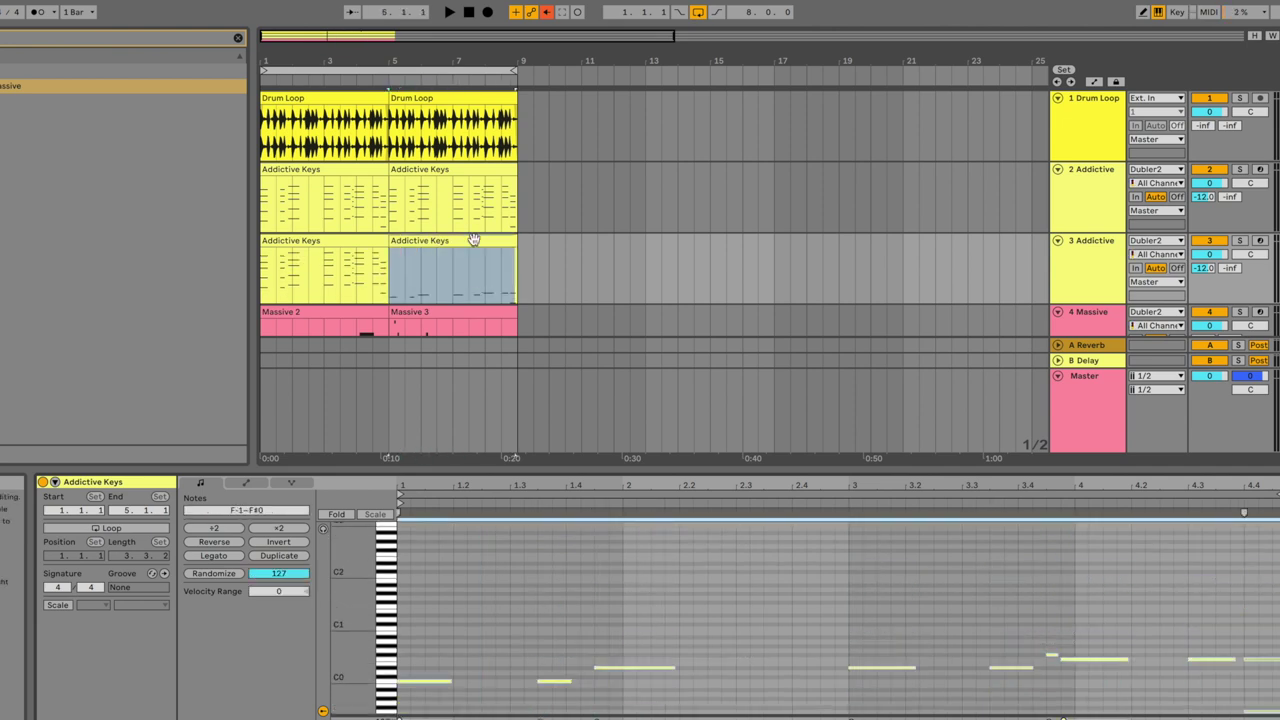
pyautogui.click(315, 255)
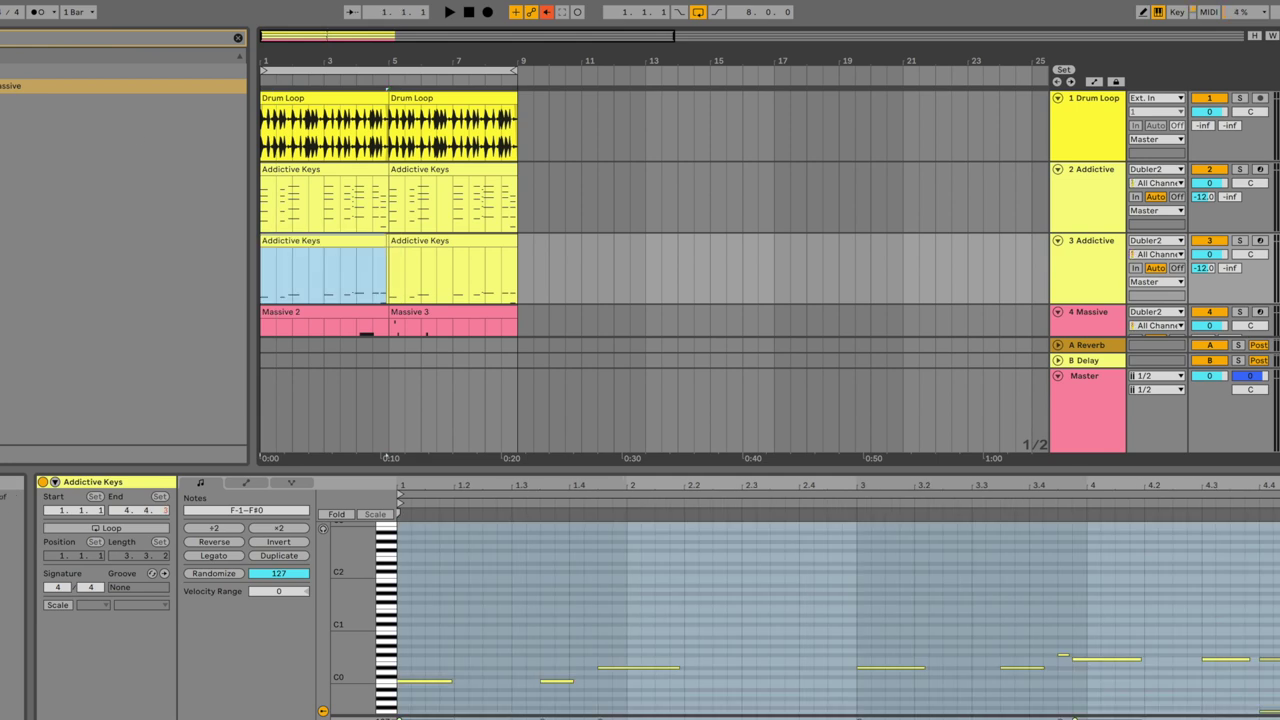
# Load Operator from the browser's favorites onto the duplicated Addictive track in place of its instrument.
pyautogui.hotkey('ctrl', 'f')
pyautogui.click(238, 40)
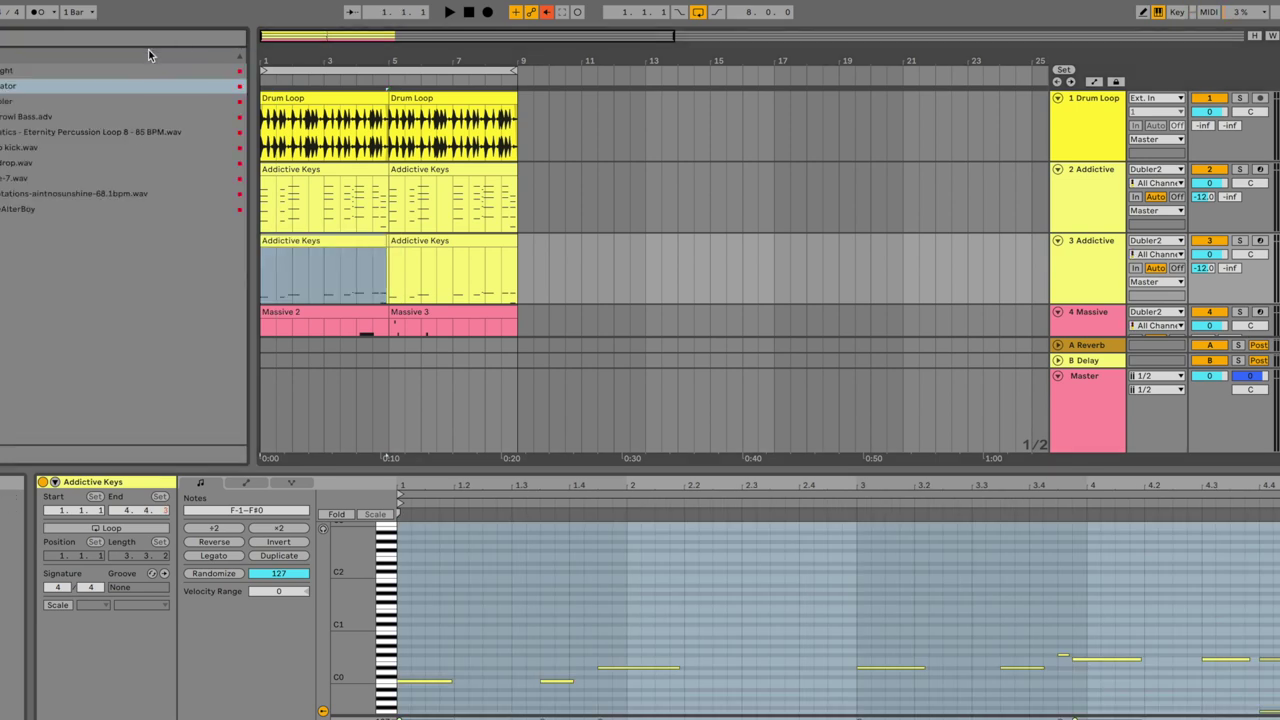
pyautogui.click(8, 88)
pyautogui.moveTo(446, 278); pyautogui.dragTo(440, 266)
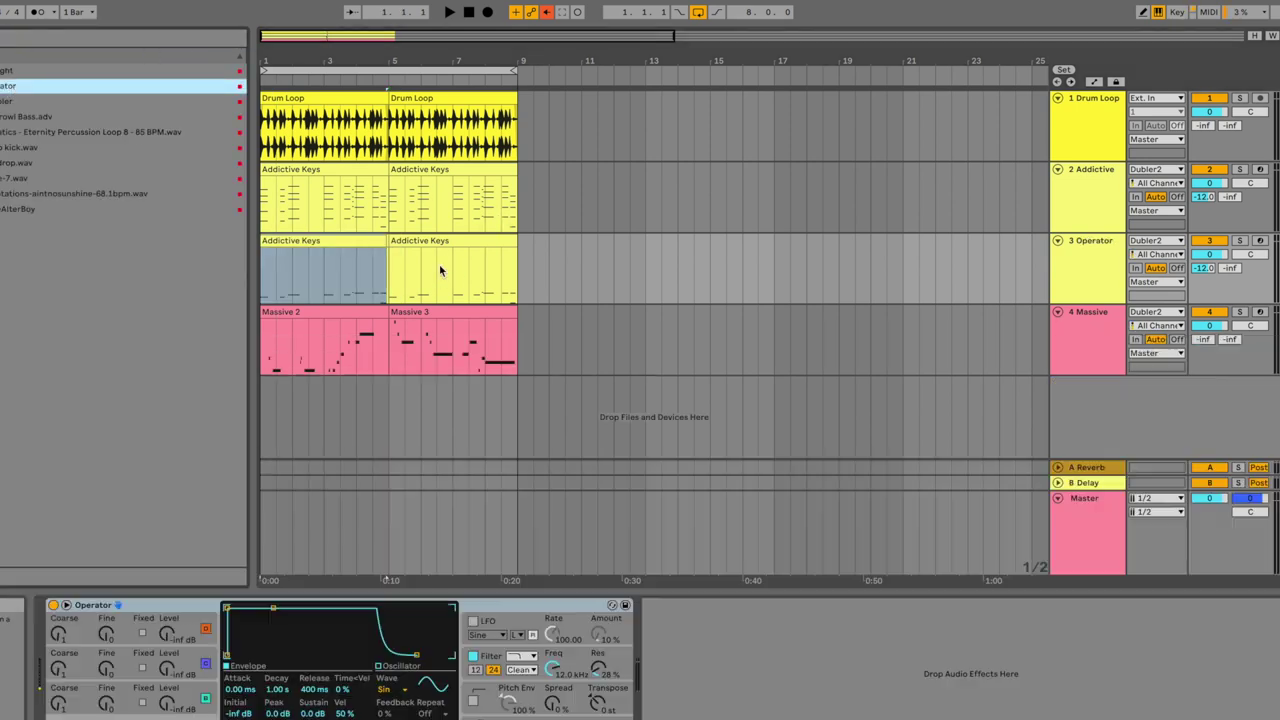
# Play the arrangement, solo the Operator track and transpose its first clip's notes up an octave.
pyautogui.press('space')
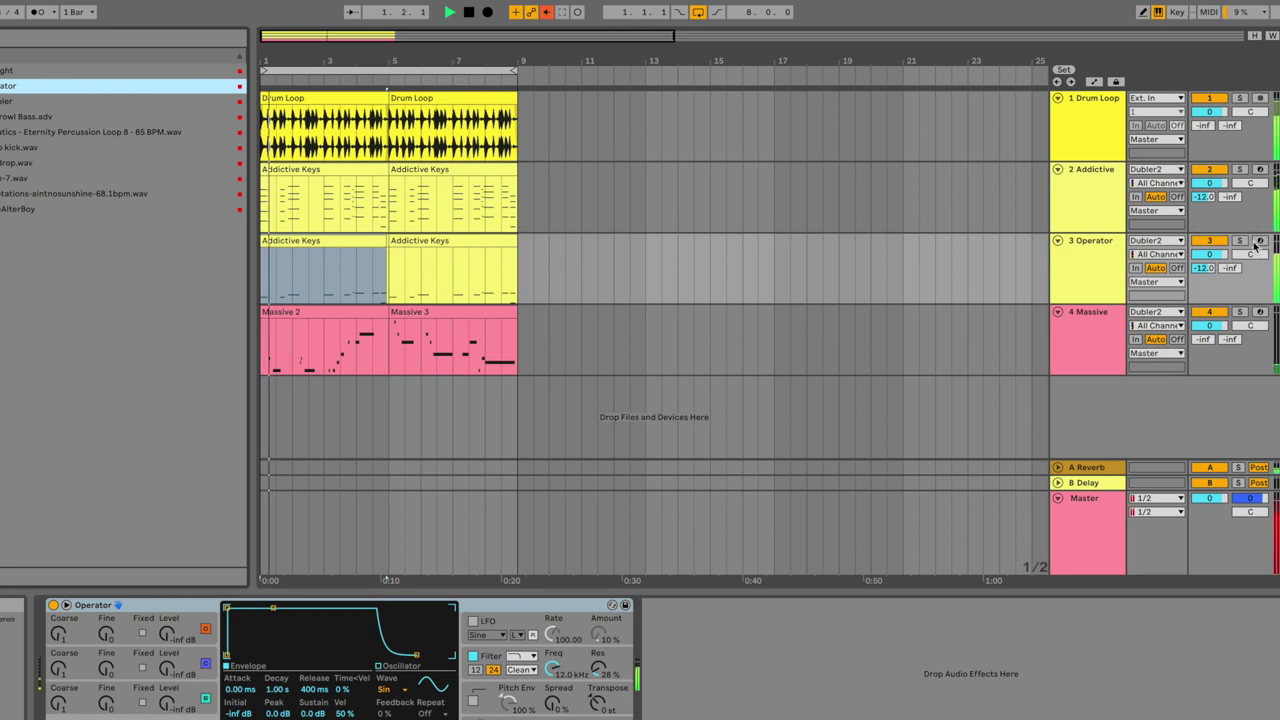
pyautogui.doubleClick(335, 242)
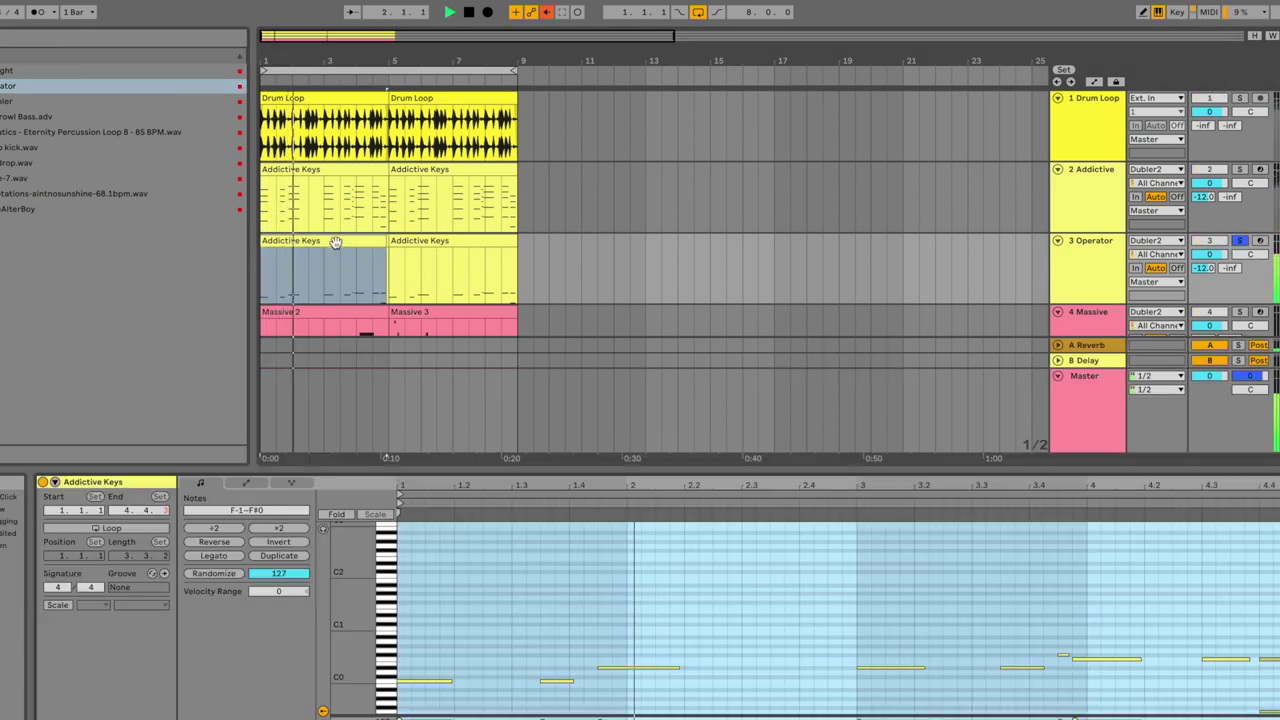
pyautogui.hotkey('shift', 'Up')
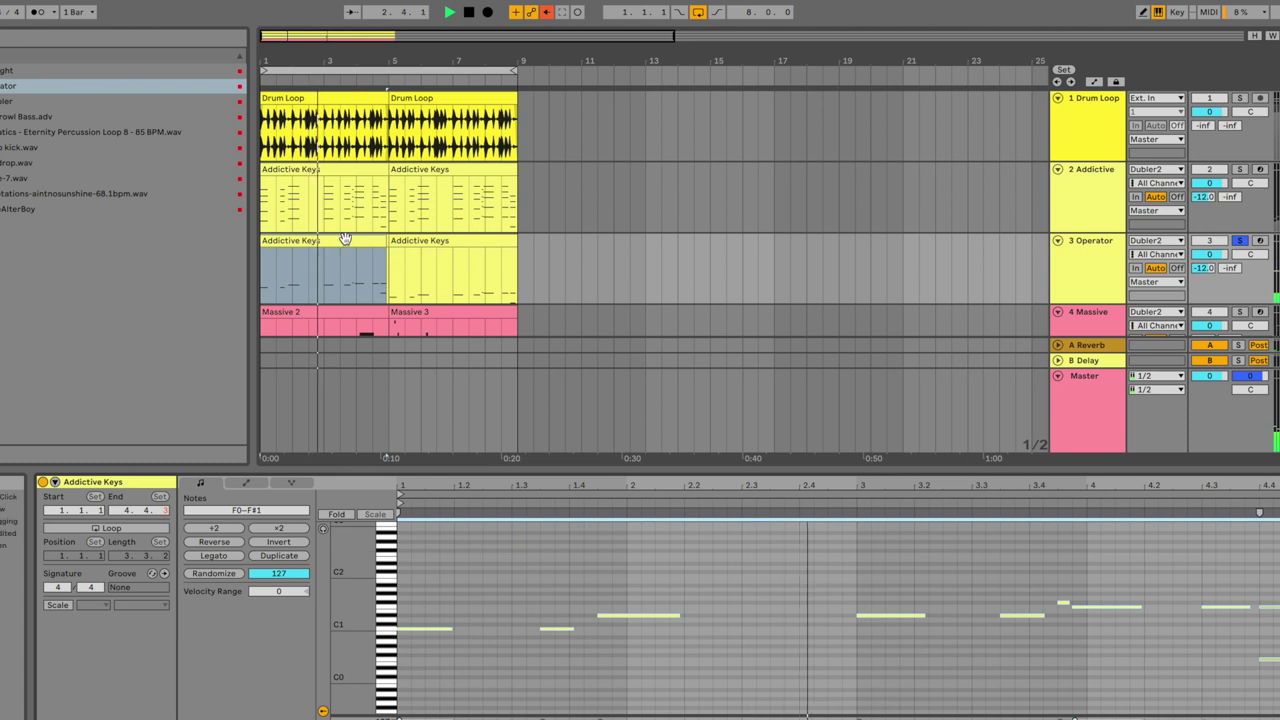
# Extend the first bass clip to bar 5, duplicate it over the second clip and unsolo the Operator track.
pyautogui.click(339, 253)
pyautogui.moveTo(384, 240); pyautogui.dragTo(388, 240)
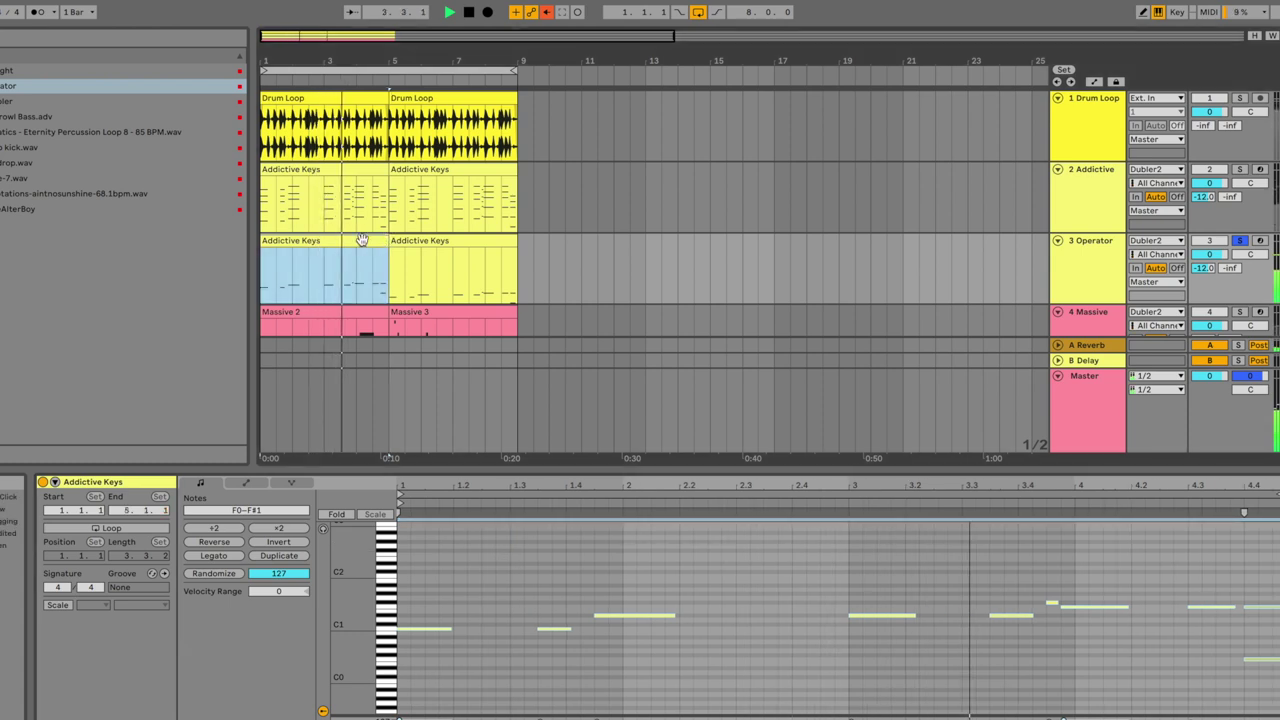
pyautogui.press('super+d')
pyautogui.click(1242, 242)
pyautogui.click(1242, 243)
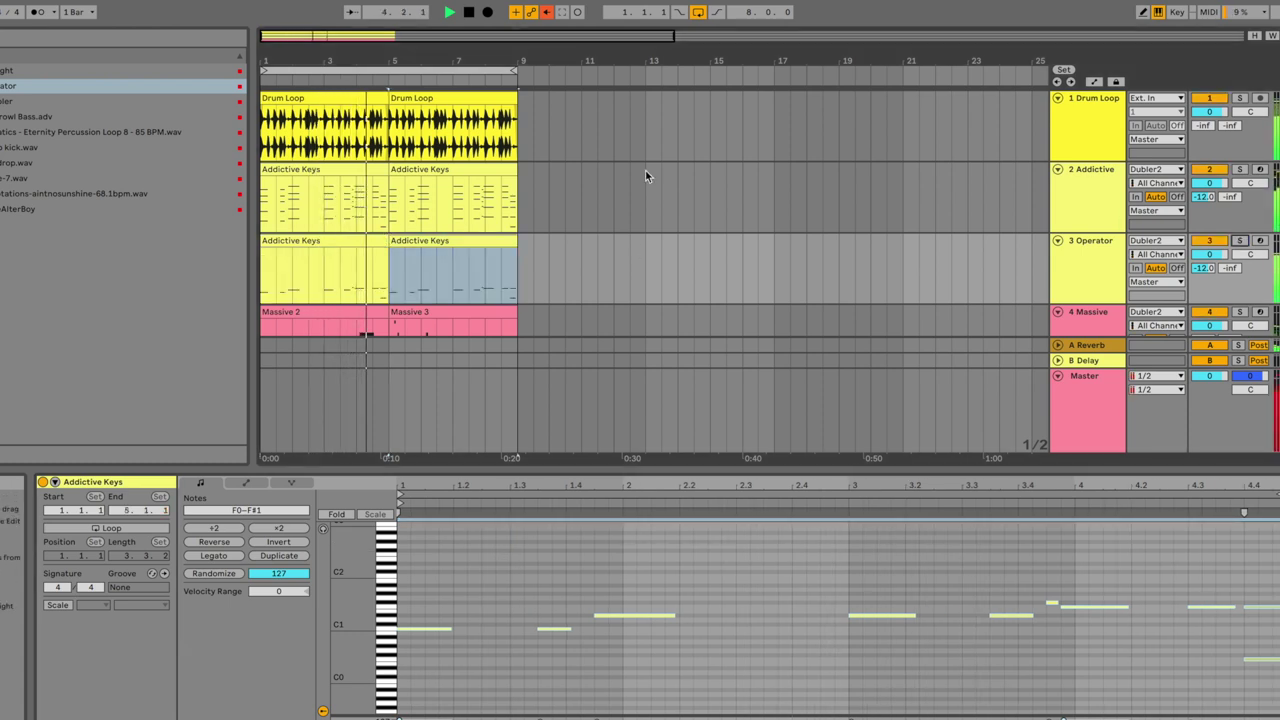
# Move the long F3 note in the Massive 3 clip slightly earlier and extend it to the clip's end.
pyautogui.scroll(-2, 645, 172)
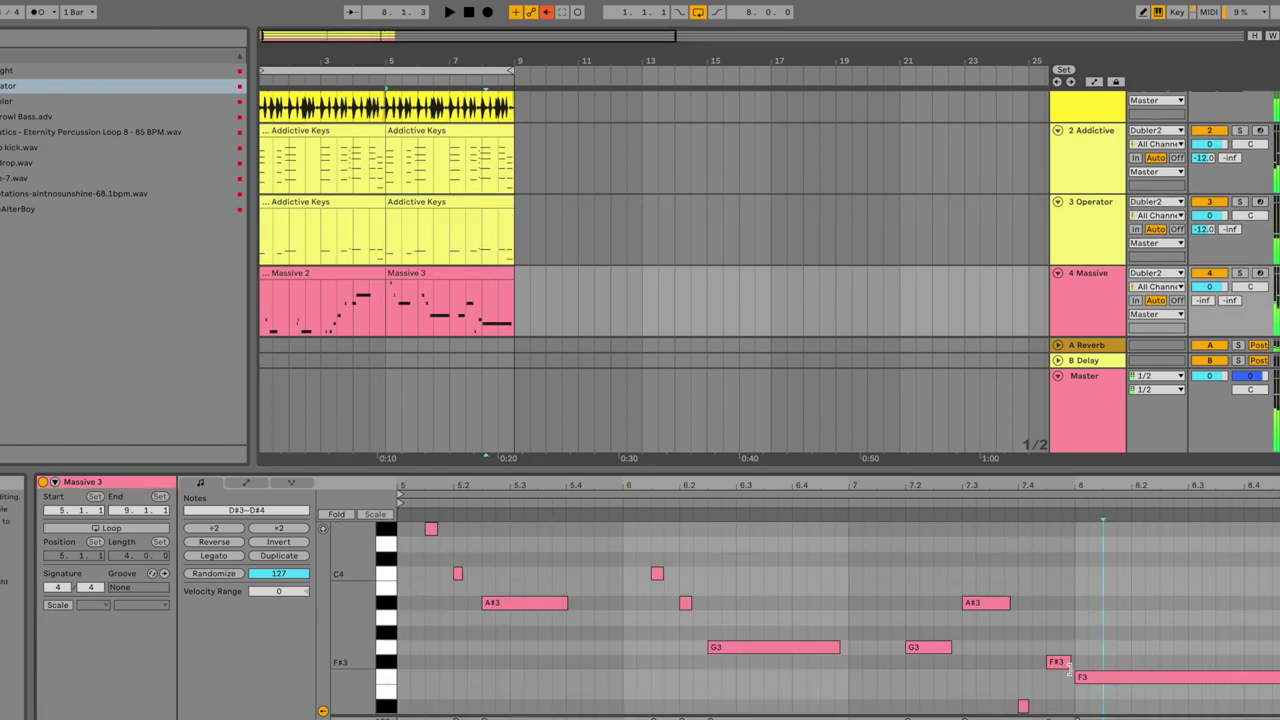
pyautogui.moveTo(1089, 686); pyautogui.dragTo(1078, 684)
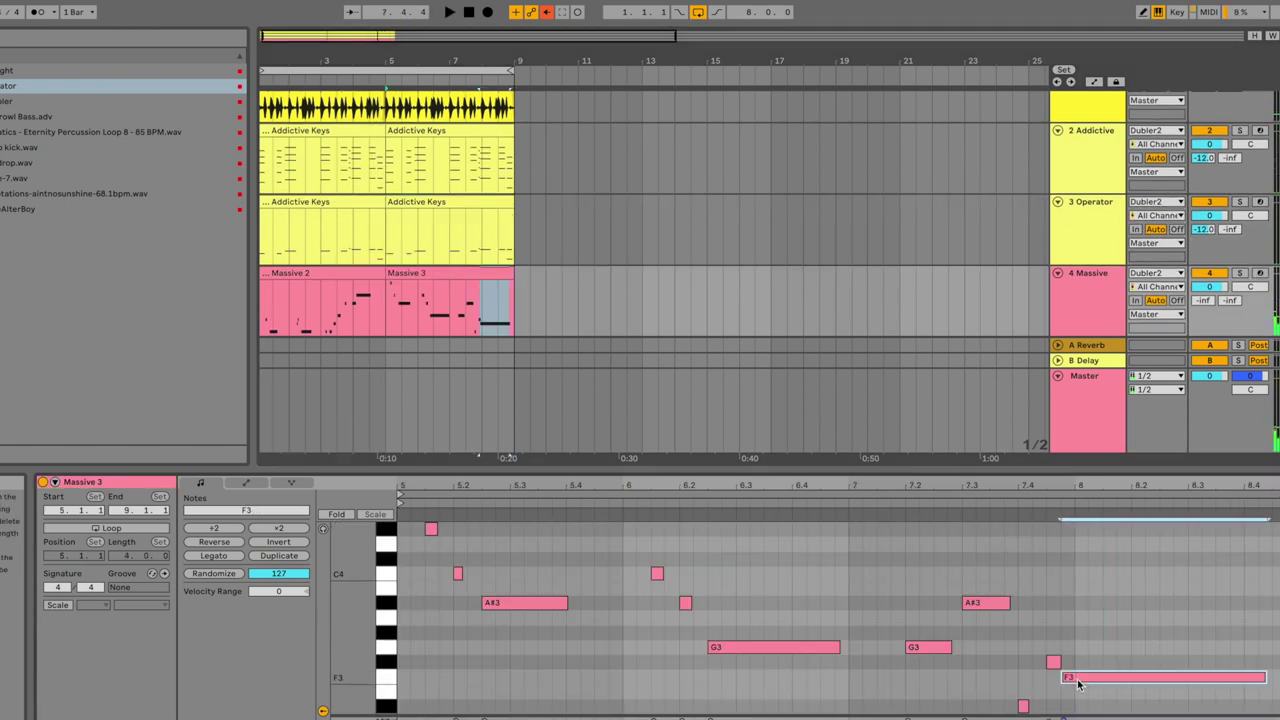
pyautogui.moveTo(1265, 677); pyautogui.dragTo(1279, 677)
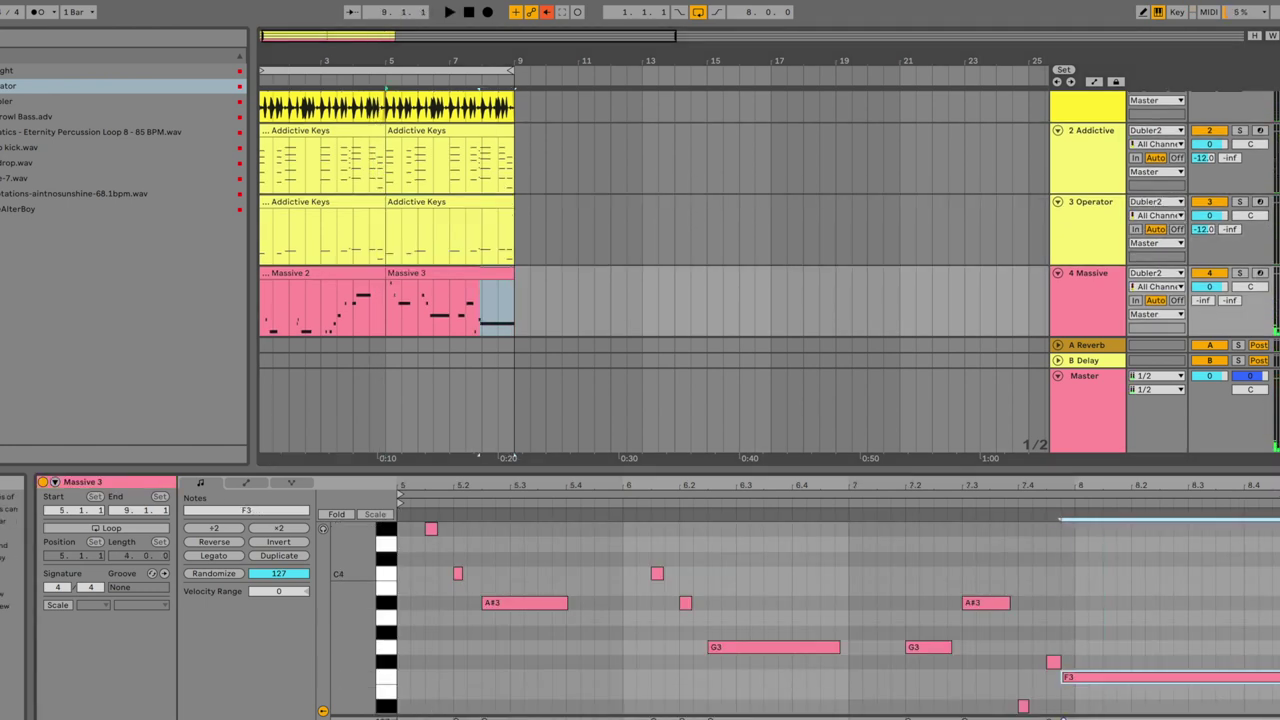
# Check the key restriction in Dubler 2, return to Ableton Live and turn on the Master track's Auto Filter.
pyautogui.press('super+Tab')
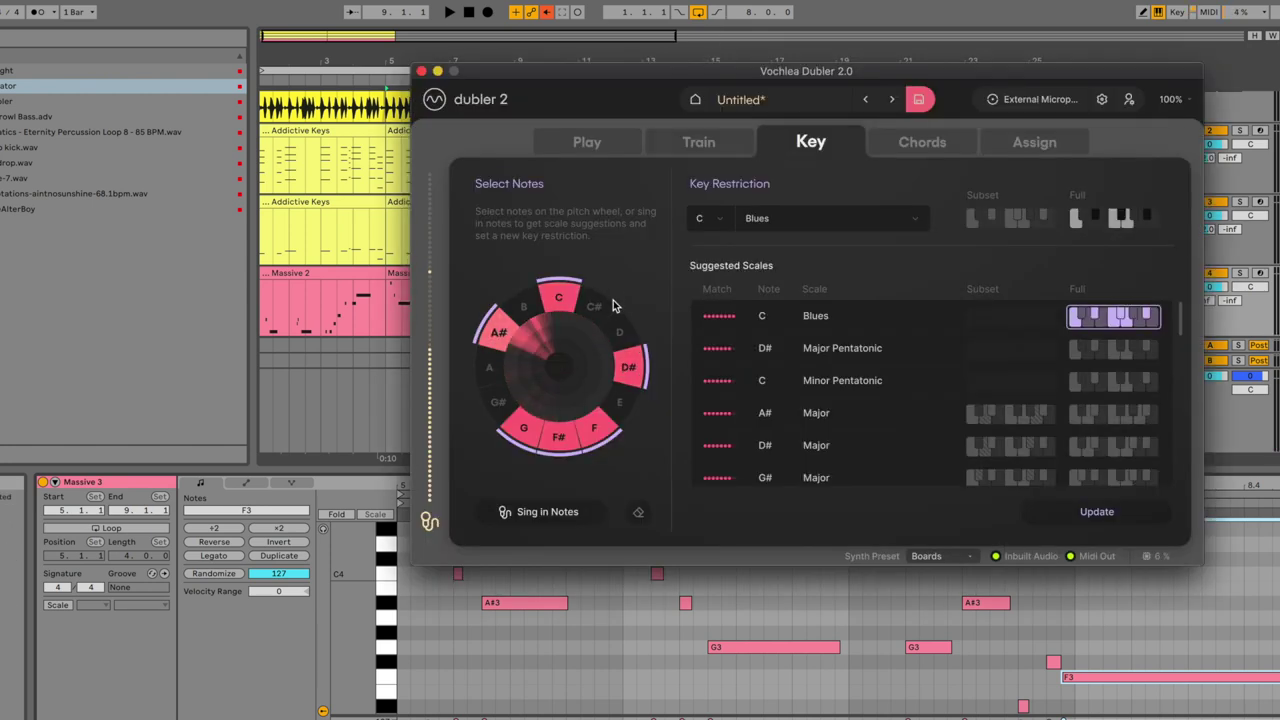
pyautogui.click(304, 292)
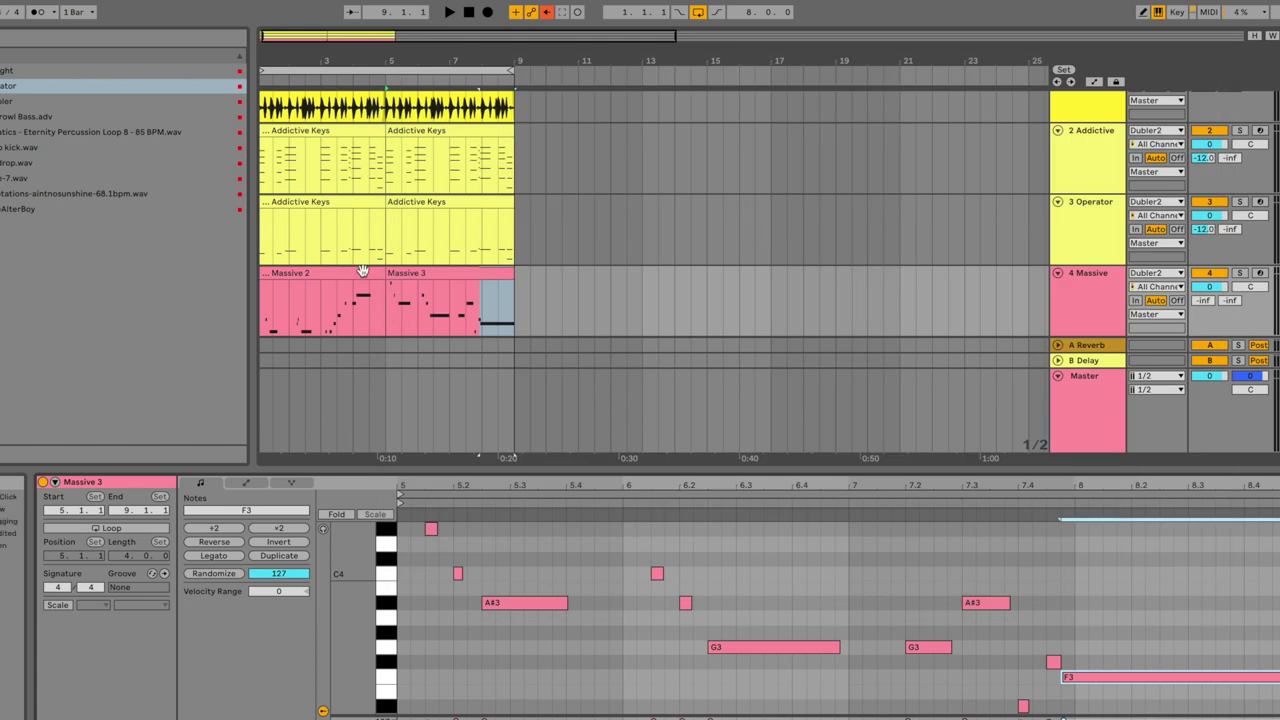
pyautogui.click(1087, 405)
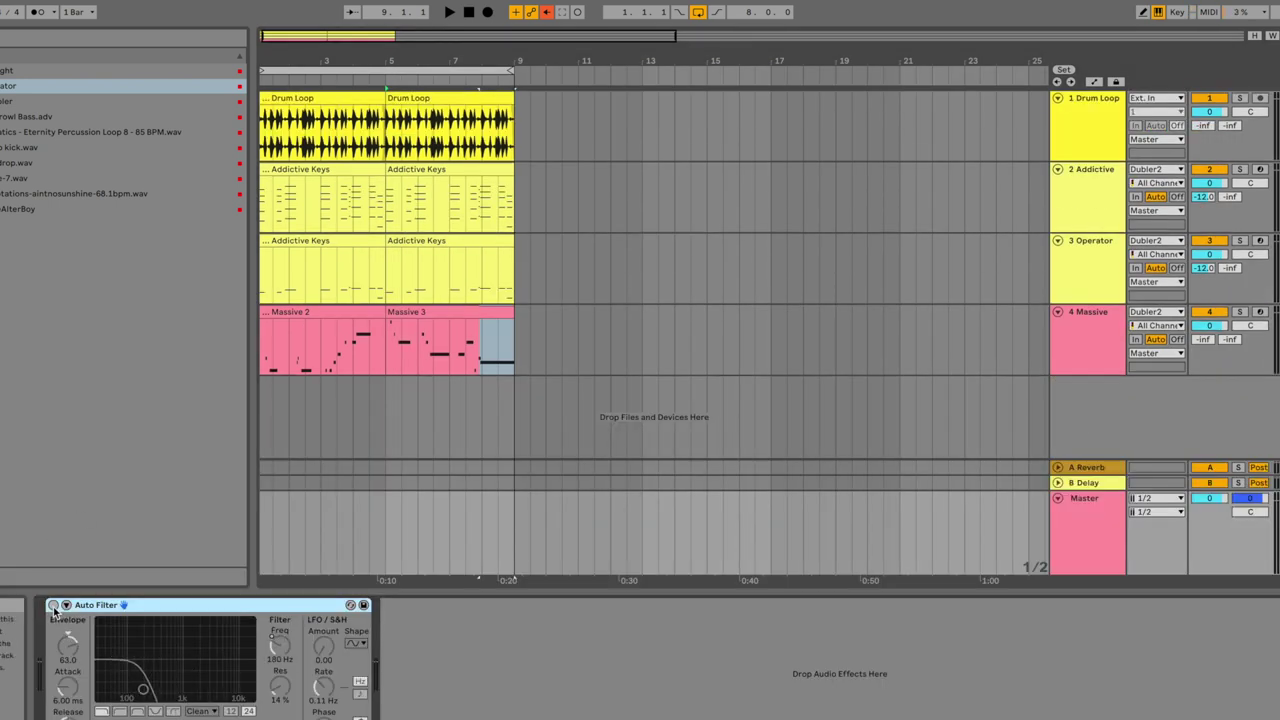
pyautogui.click(54, 605)
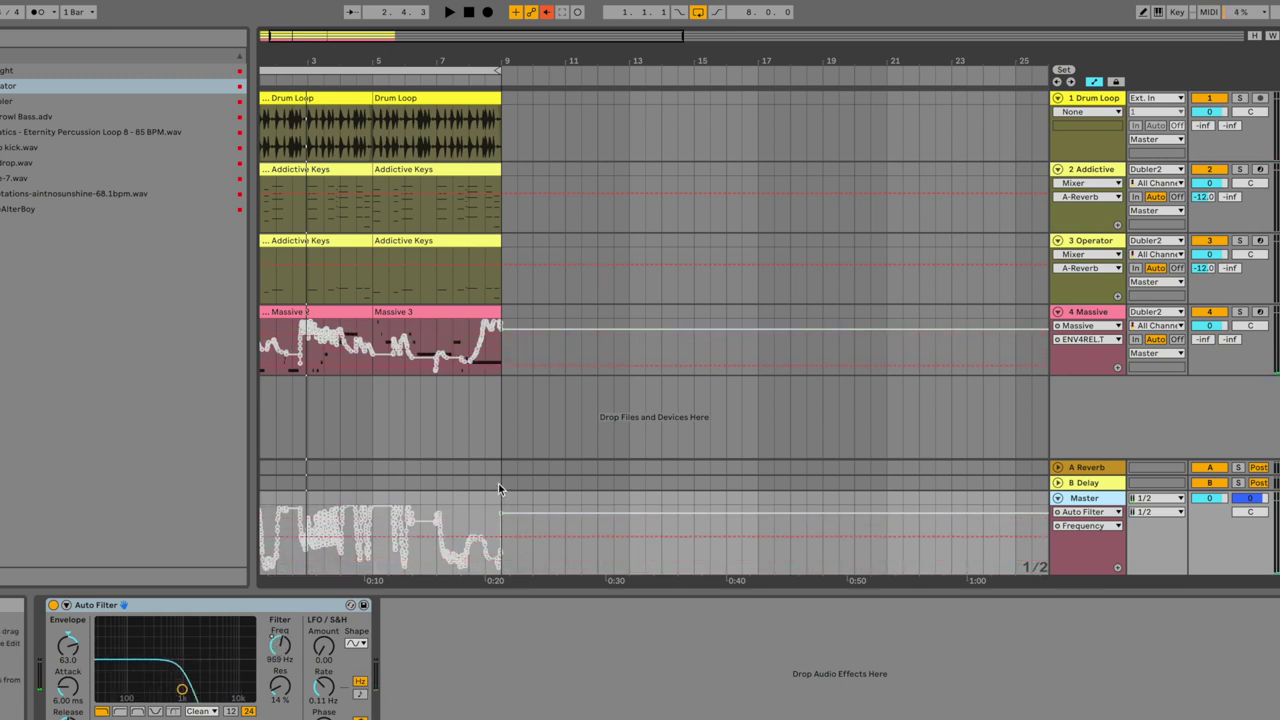
# Delete the Auto Filter from the Master track and open the Massive 2 clip's notes.
pyautogui.click(246, 605)
pyautogui.press('Delete')
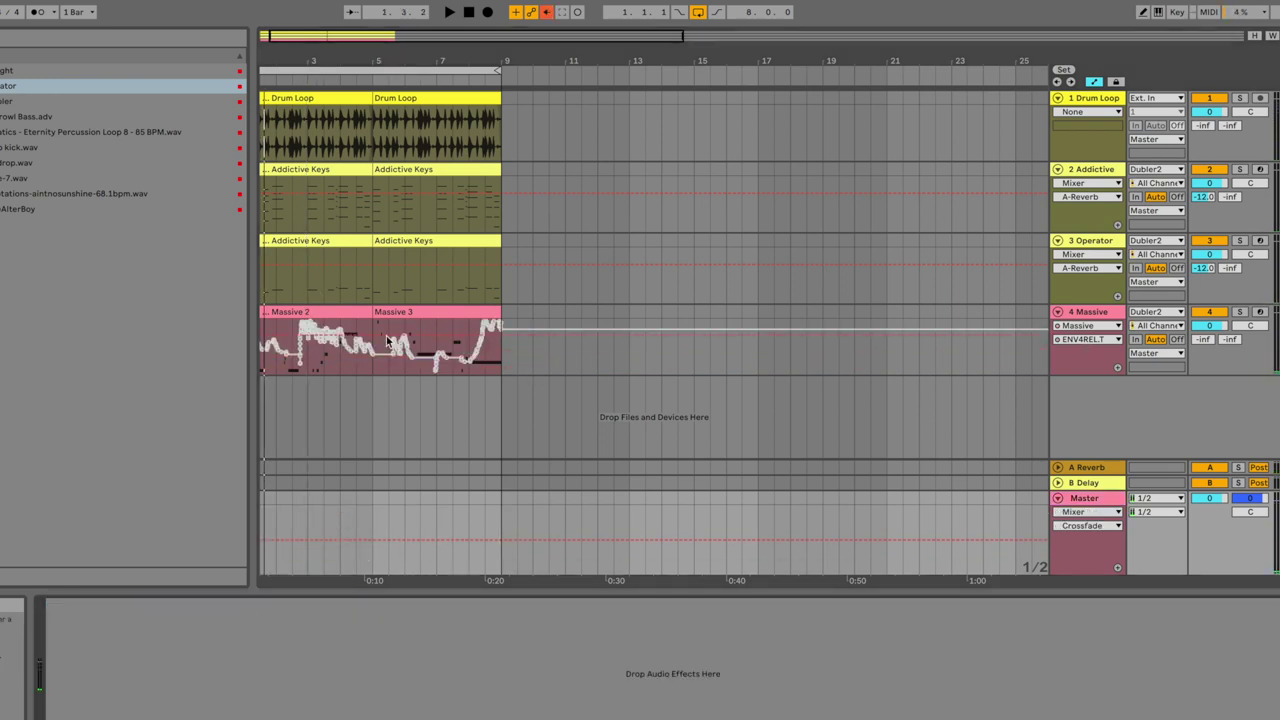
pyautogui.doubleClick(338, 330)
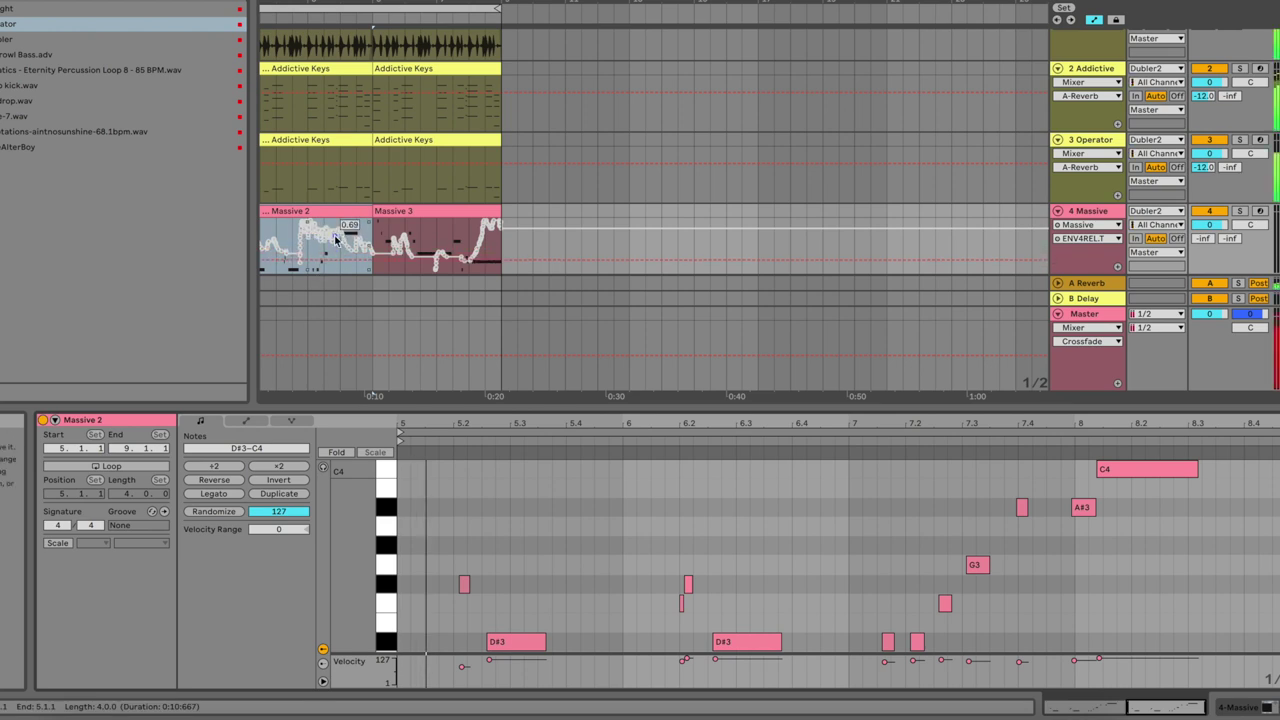
# Hide the arrangement's automation lanes and place the insert marker at bar 9 on the Massive track.
pyautogui.press('a')
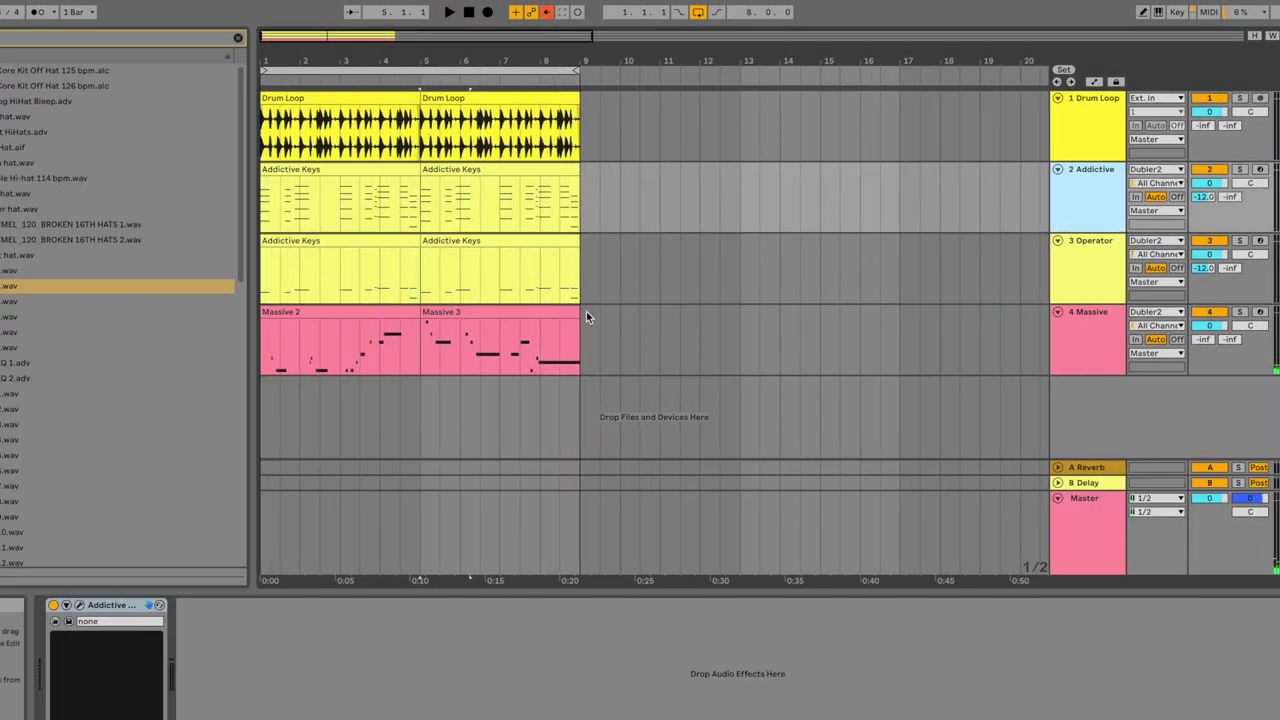
pyautogui.click(586, 317)
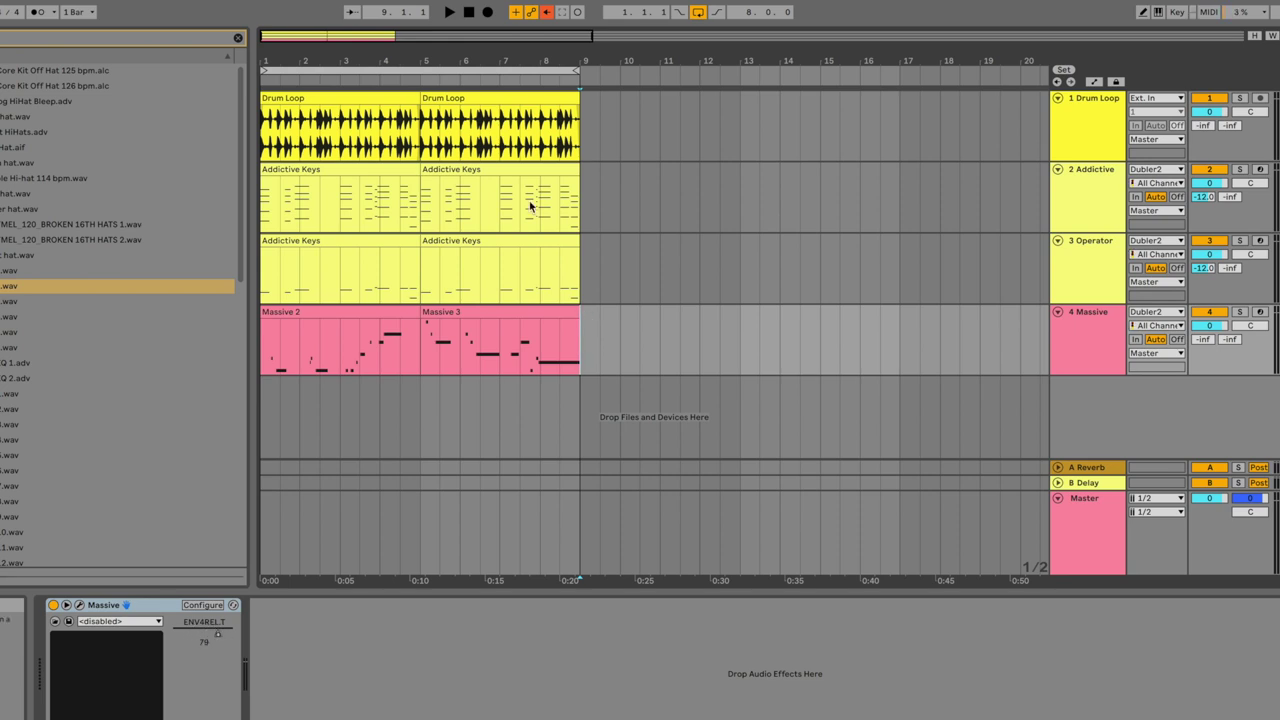
# Compare the second Addictive Keys clip and the Massive 2 clip with the key restriction set in Dubler 2.
pyautogui.click(541, 175)
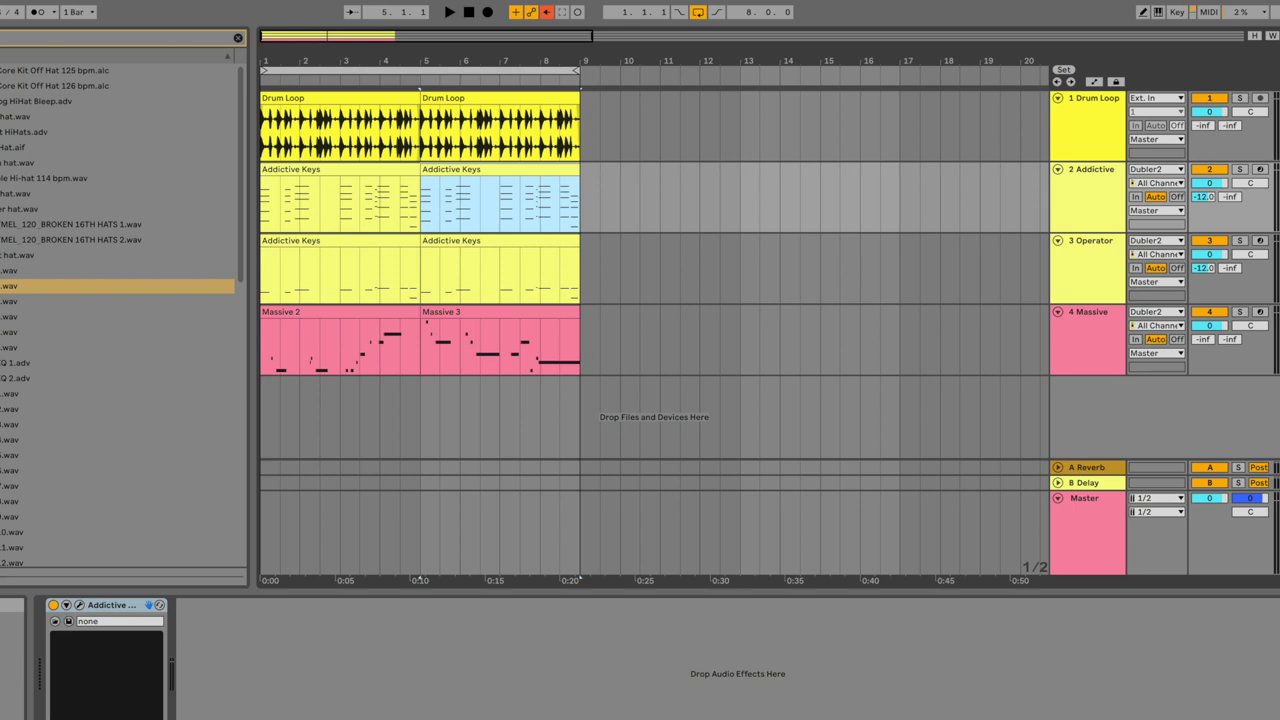
pyautogui.press('super+Tab')
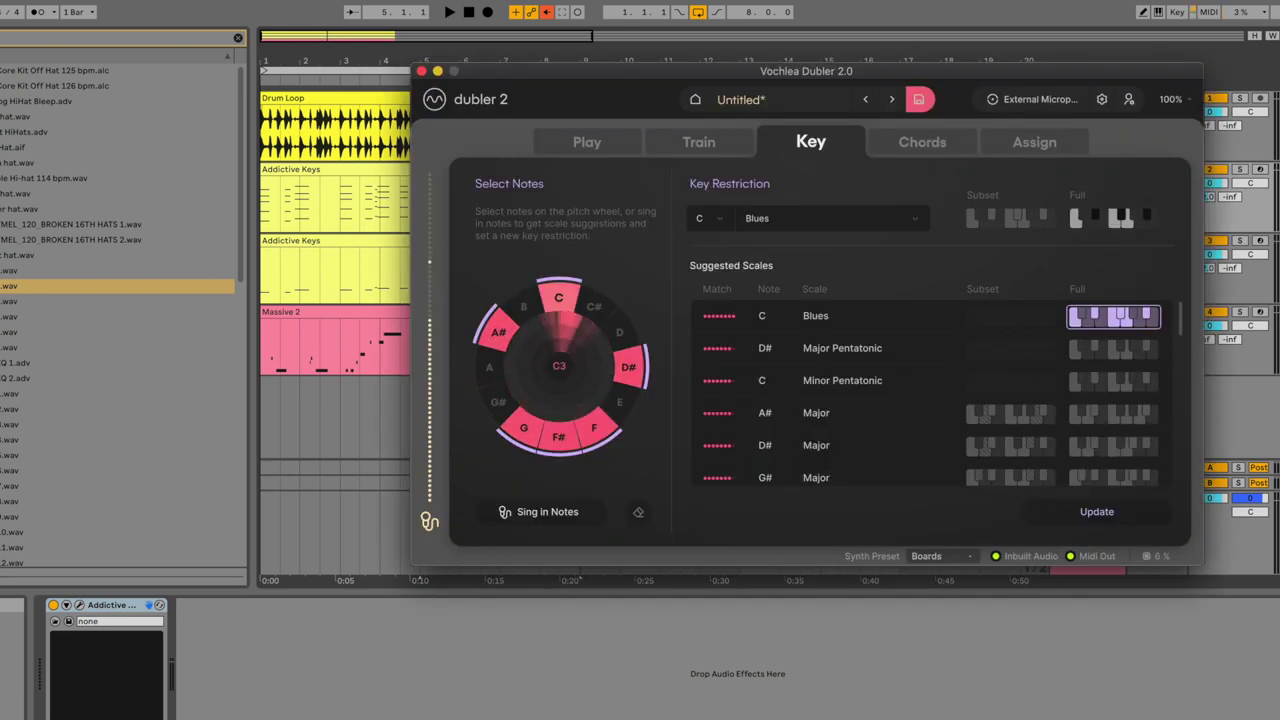
pyautogui.click(329, 414)
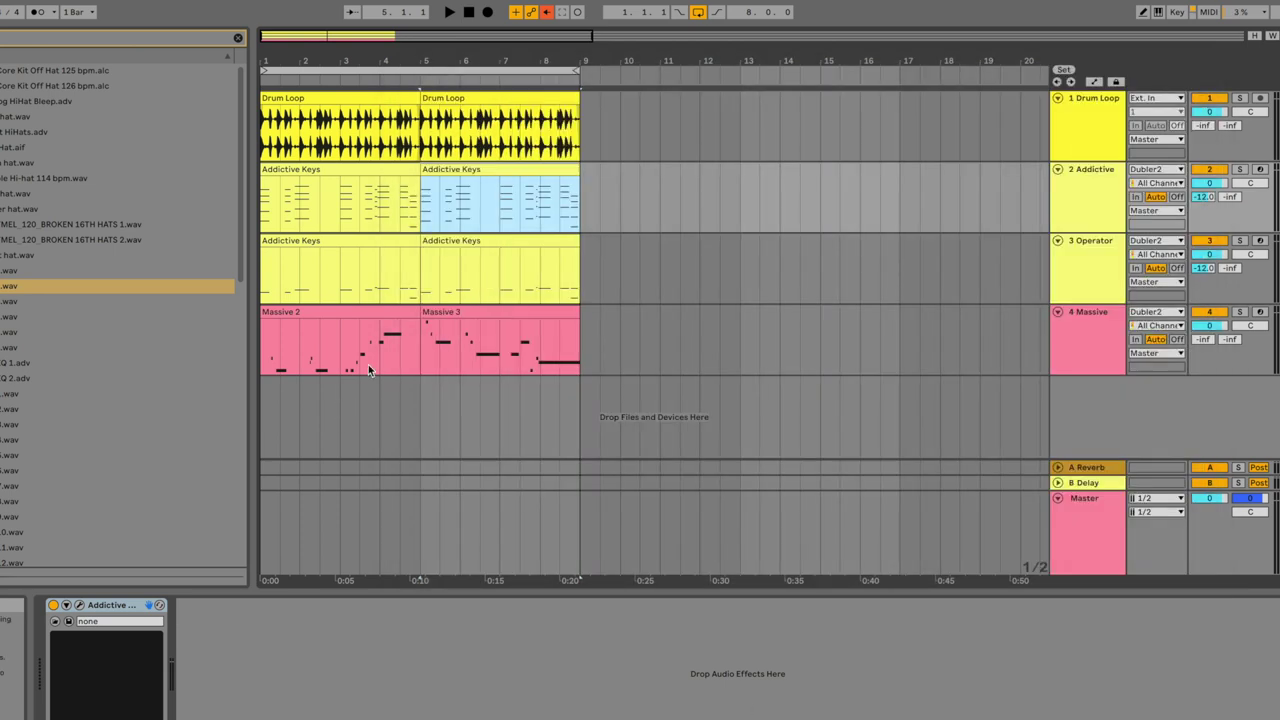
pyautogui.click(386, 316)
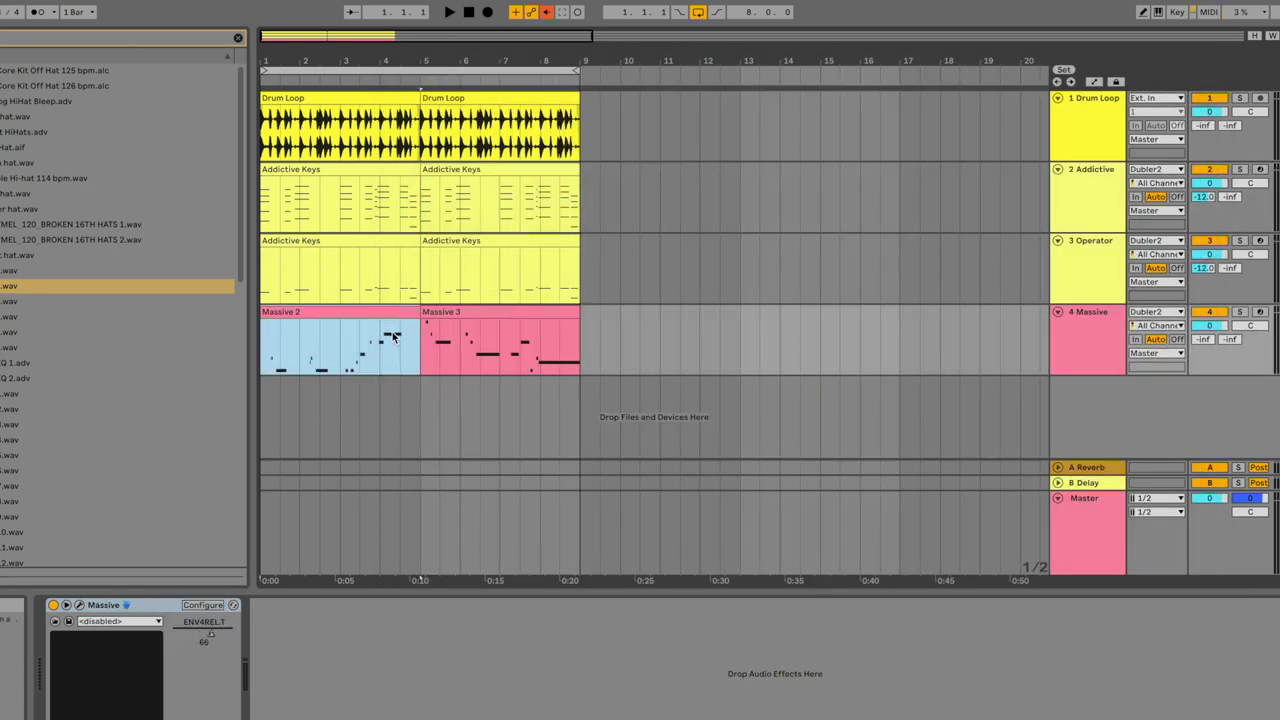
pyautogui.doubleClick(390, 314)
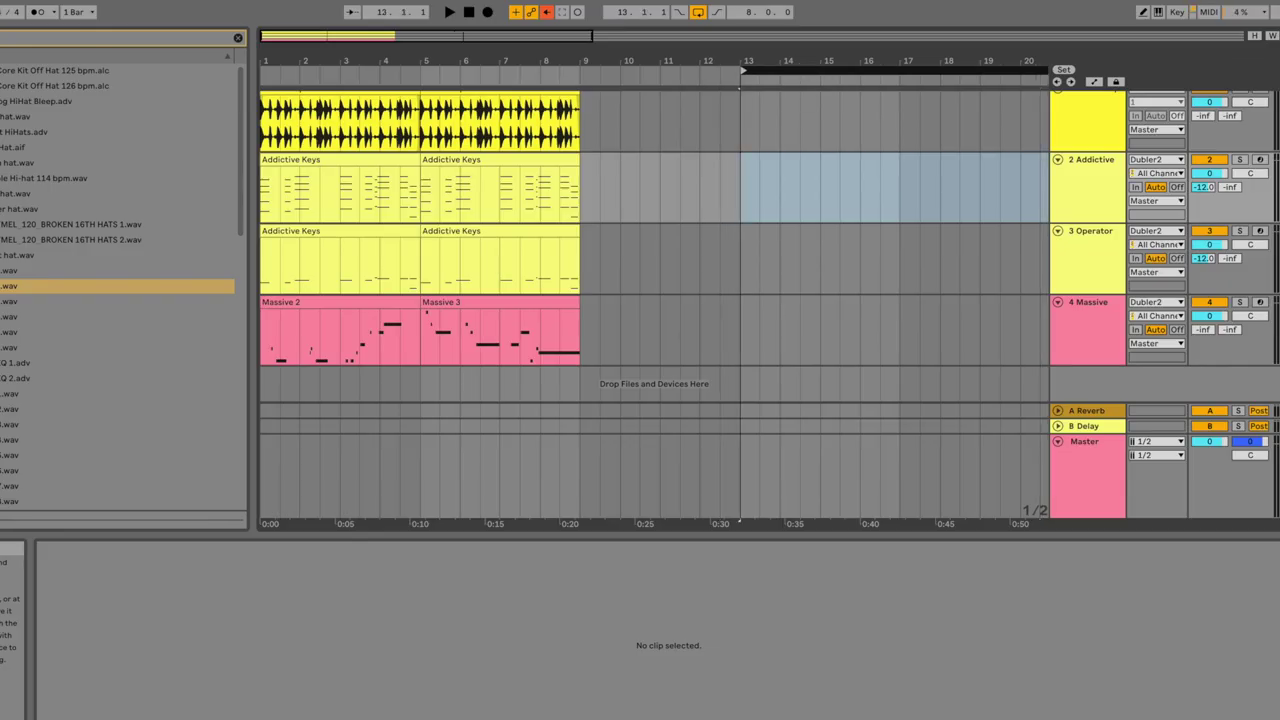
# Set Dubler 2's key restriction scale to Chromatic and return to Ableton Live.
pyautogui.press('super+Tab')
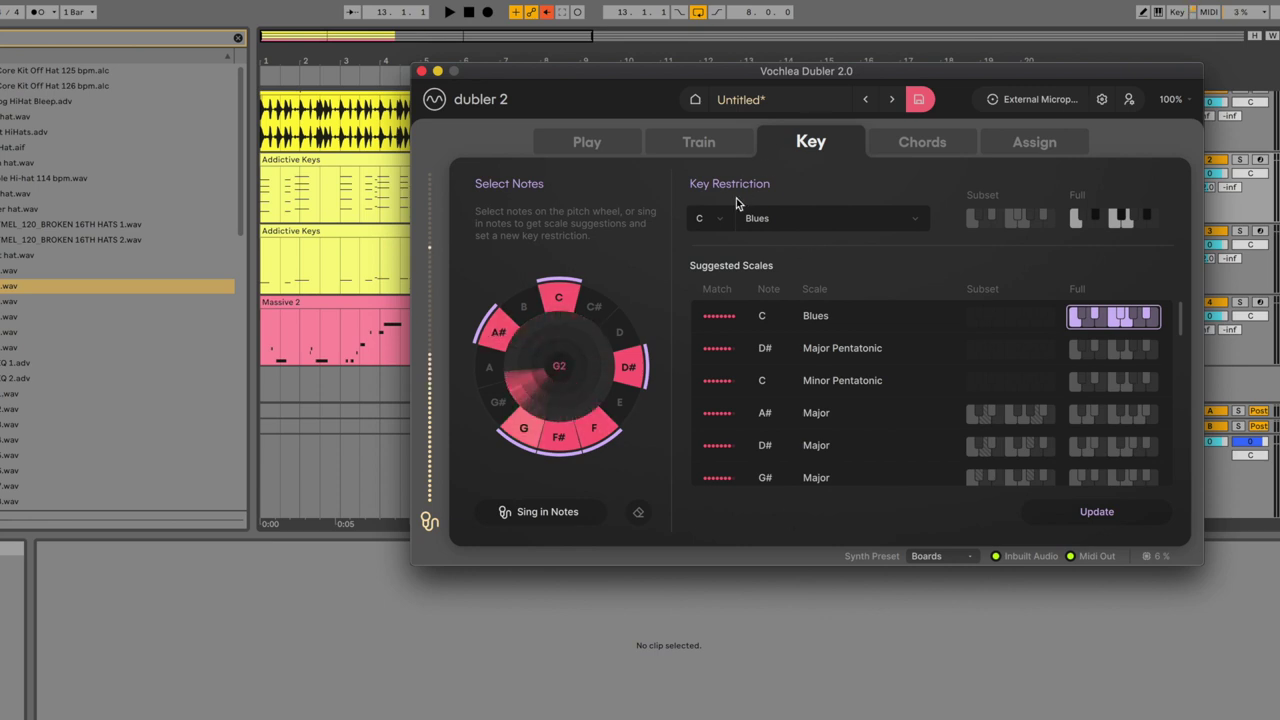
pyautogui.click(767, 218)
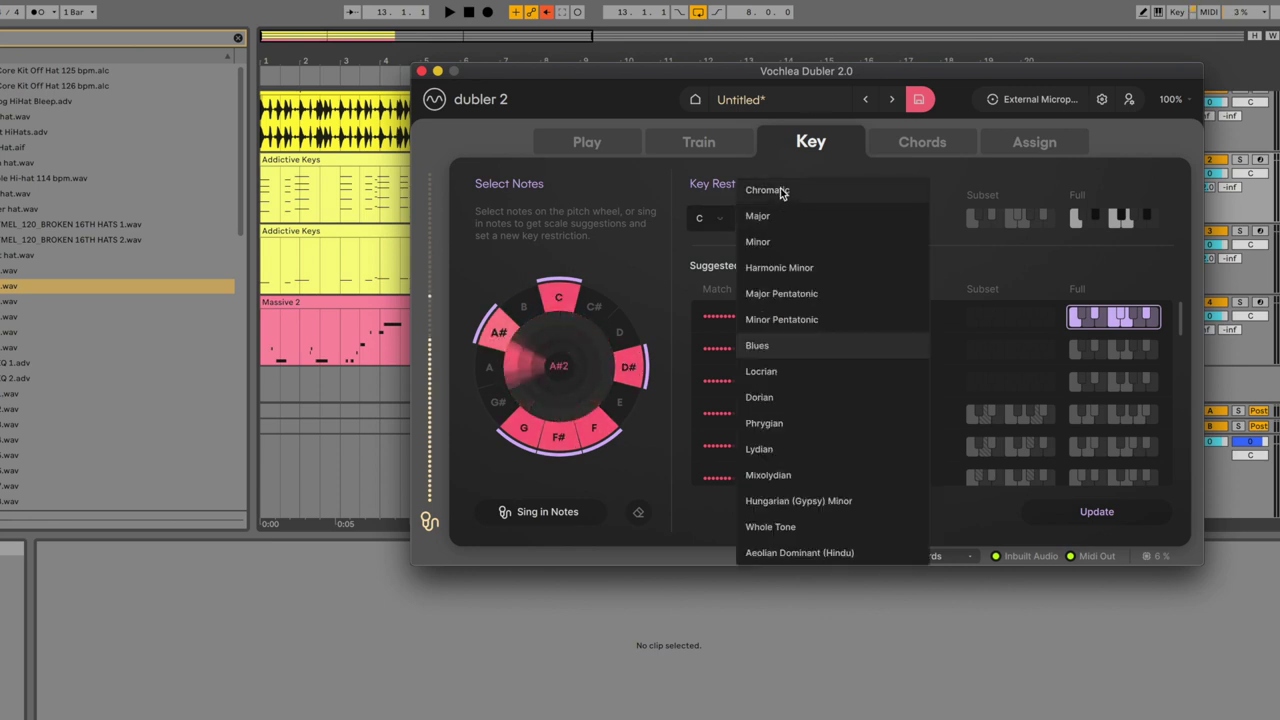
pyautogui.click(780, 190)
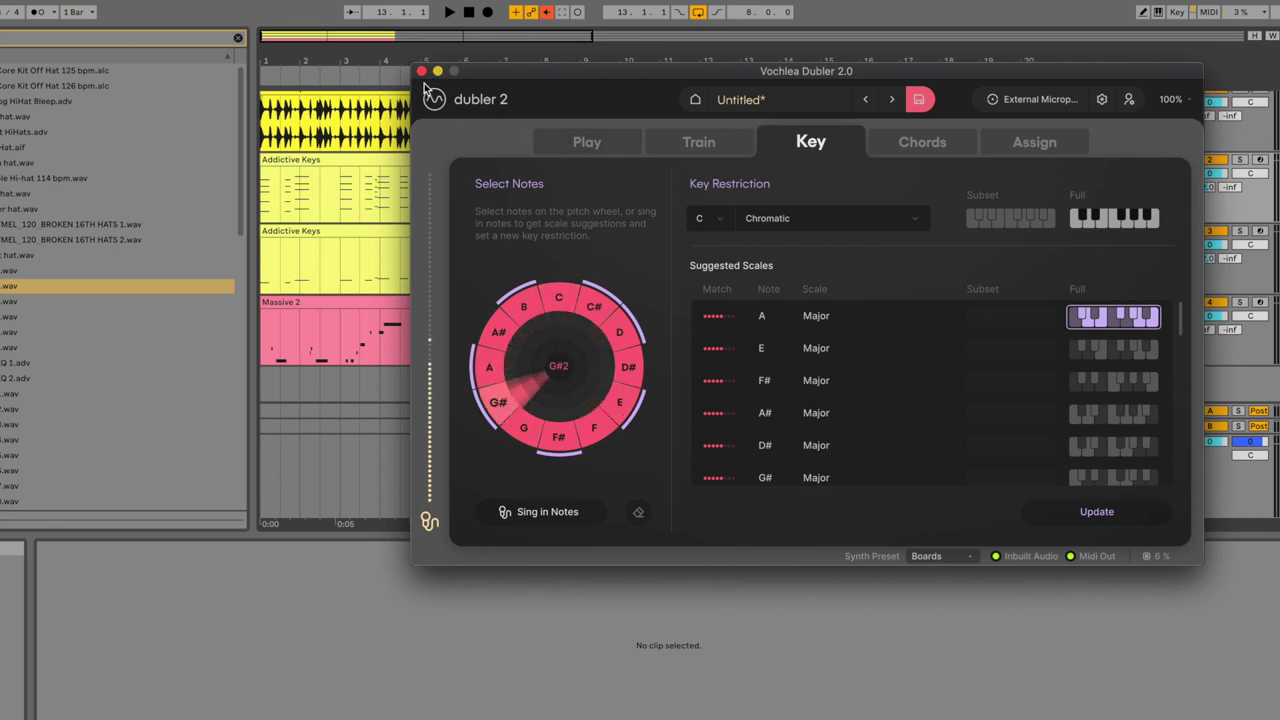
pyautogui.click(345, 484)
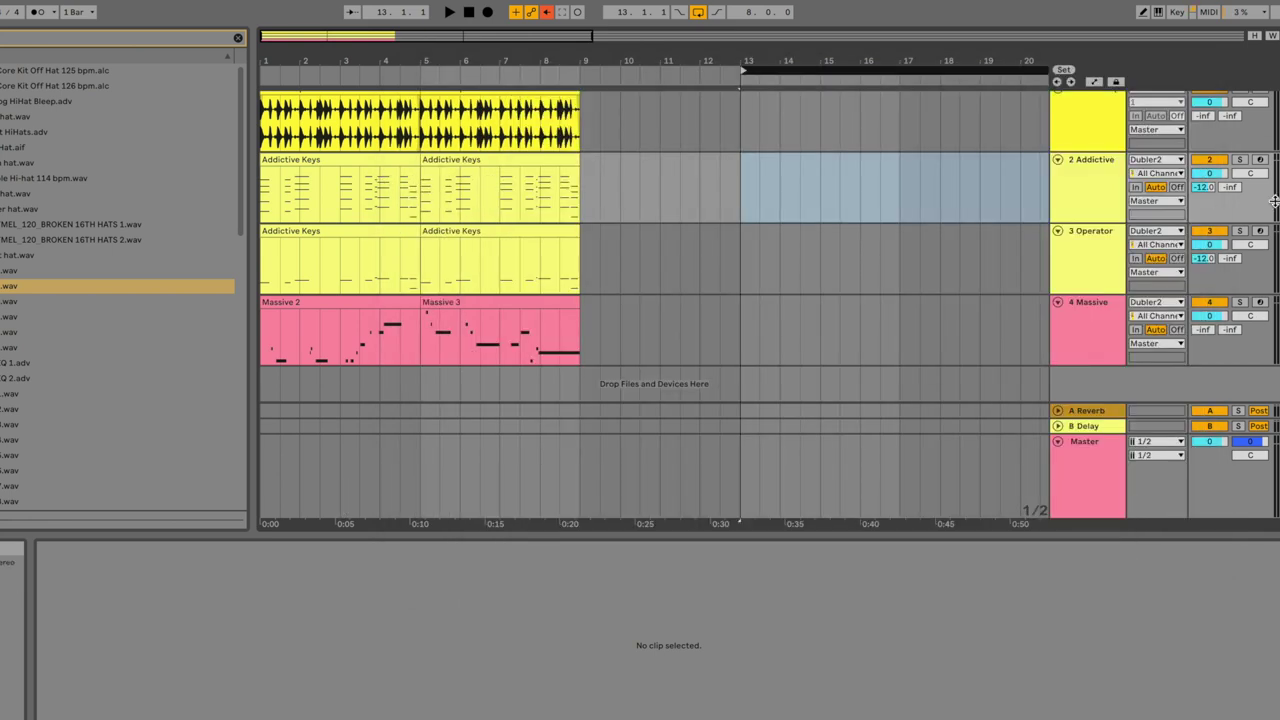
# Record a voice-driven melody on the Operator track from bar 13 to about bar 17.
pyautogui.click(1260, 160)
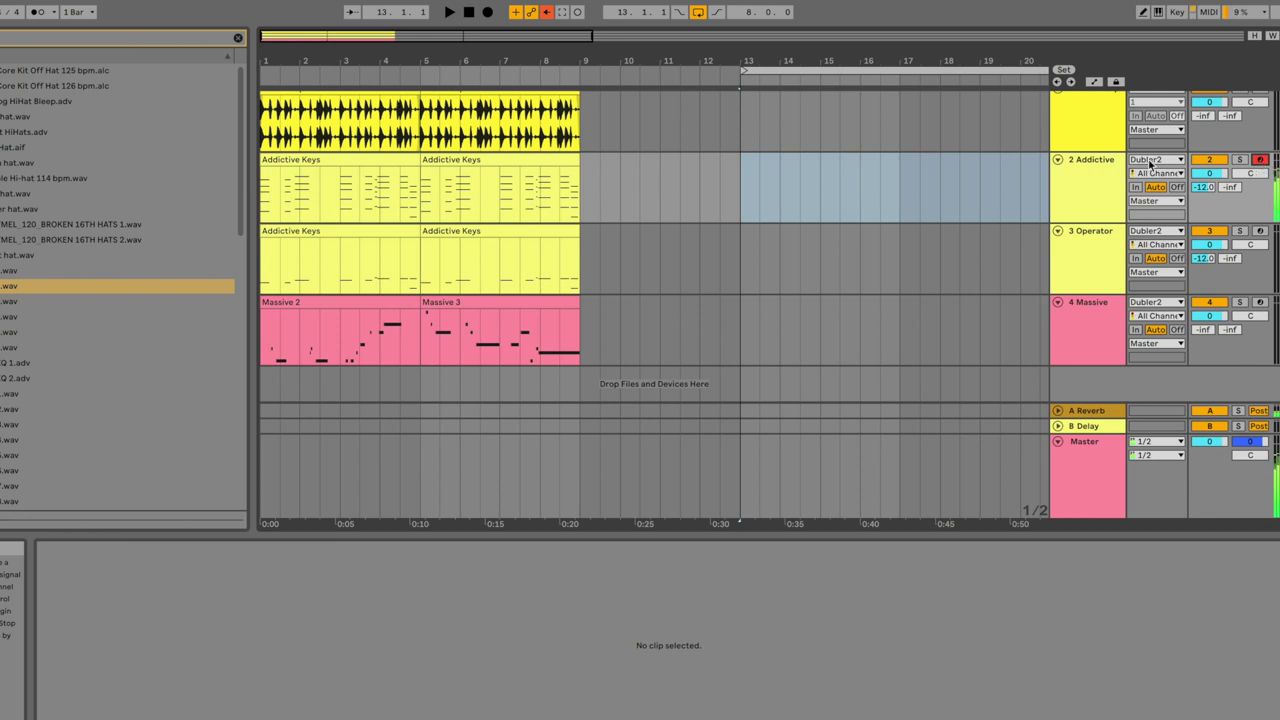
pyautogui.click(743, 193)
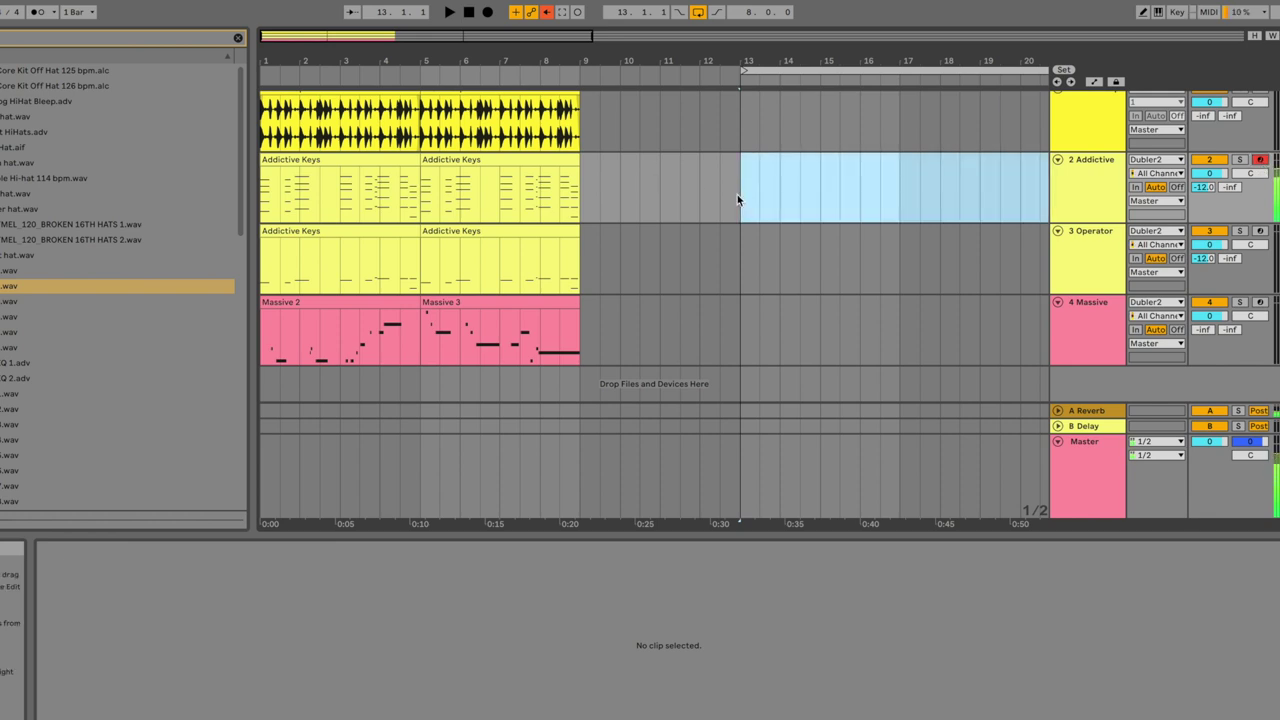
pyautogui.click(737, 194)
pyautogui.click(742, 263)
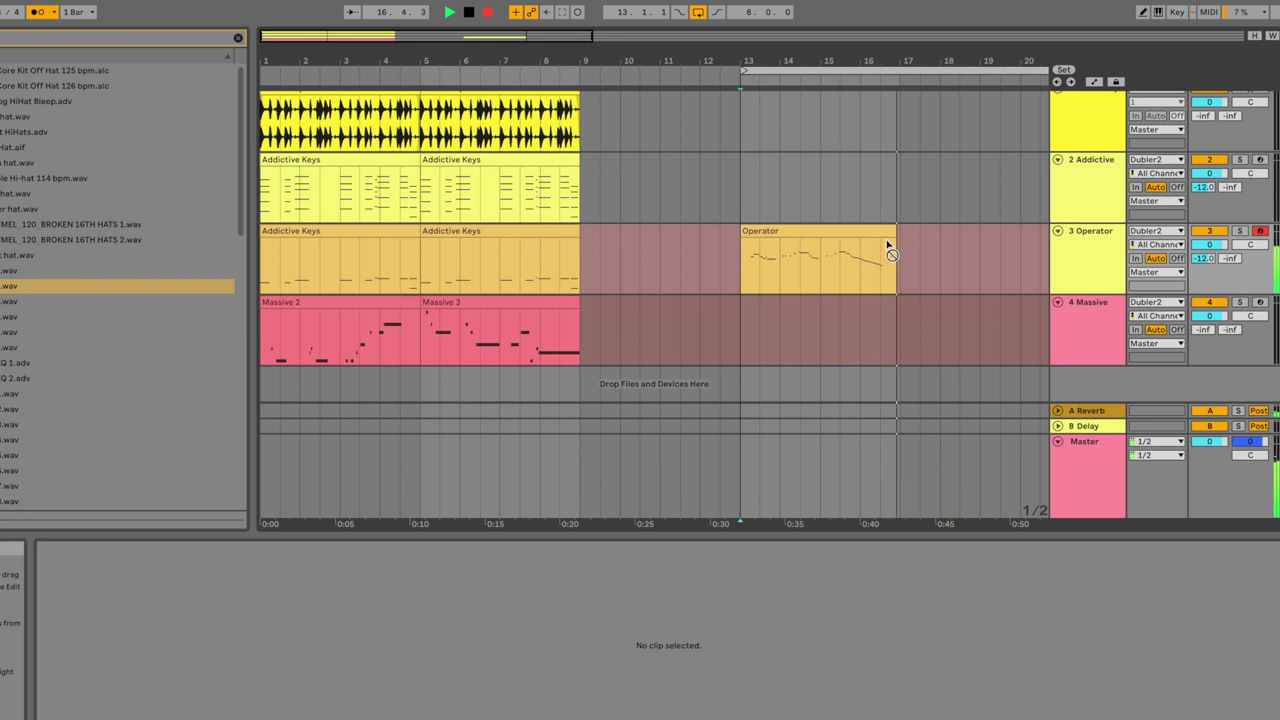
pyautogui.press('space')
# Play back the new Operator clip and delete its unwanted notes, including the last notes of the descending run.
pyautogui.click(749, 280)
pyautogui.press('space')
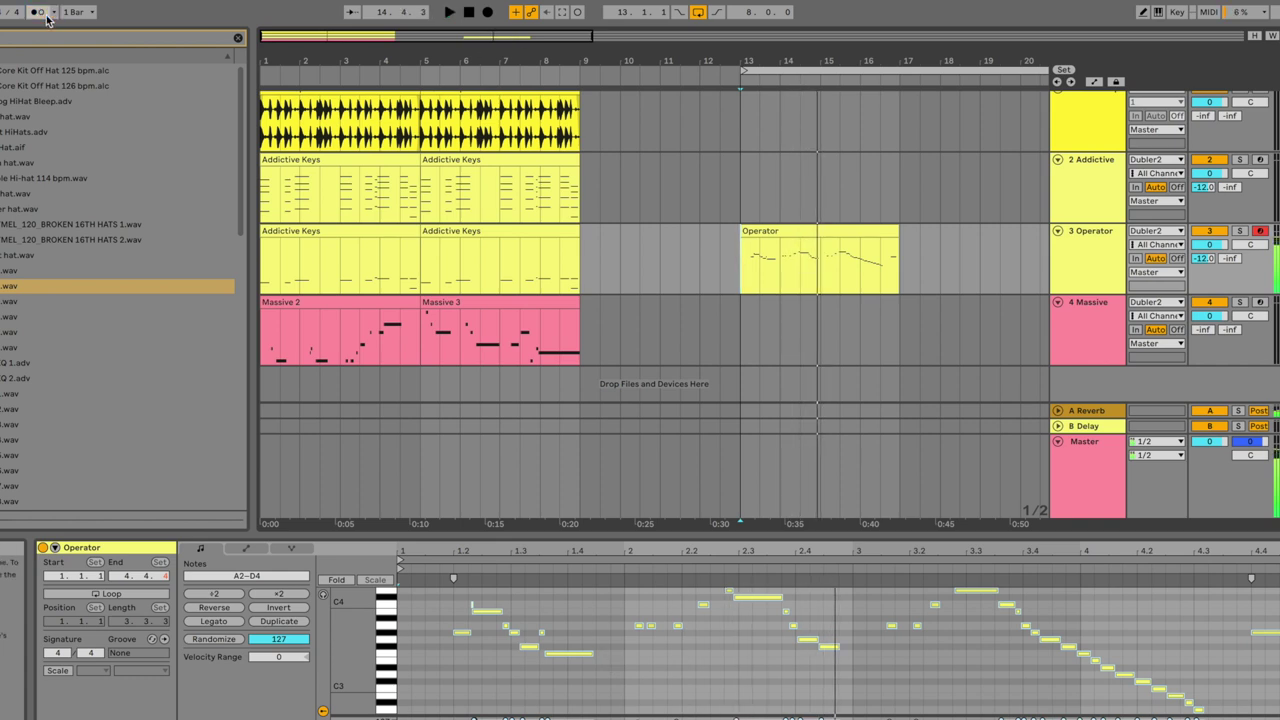
pyautogui.press('space')
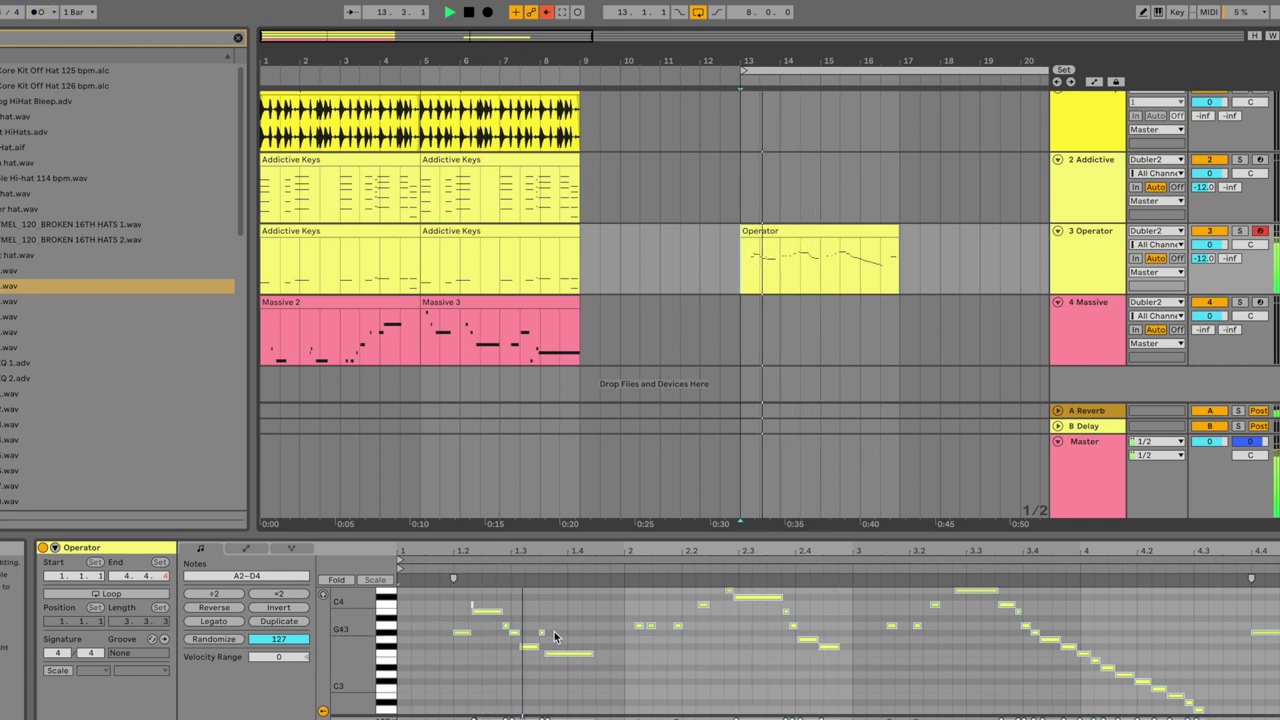
pyautogui.press('Delete')
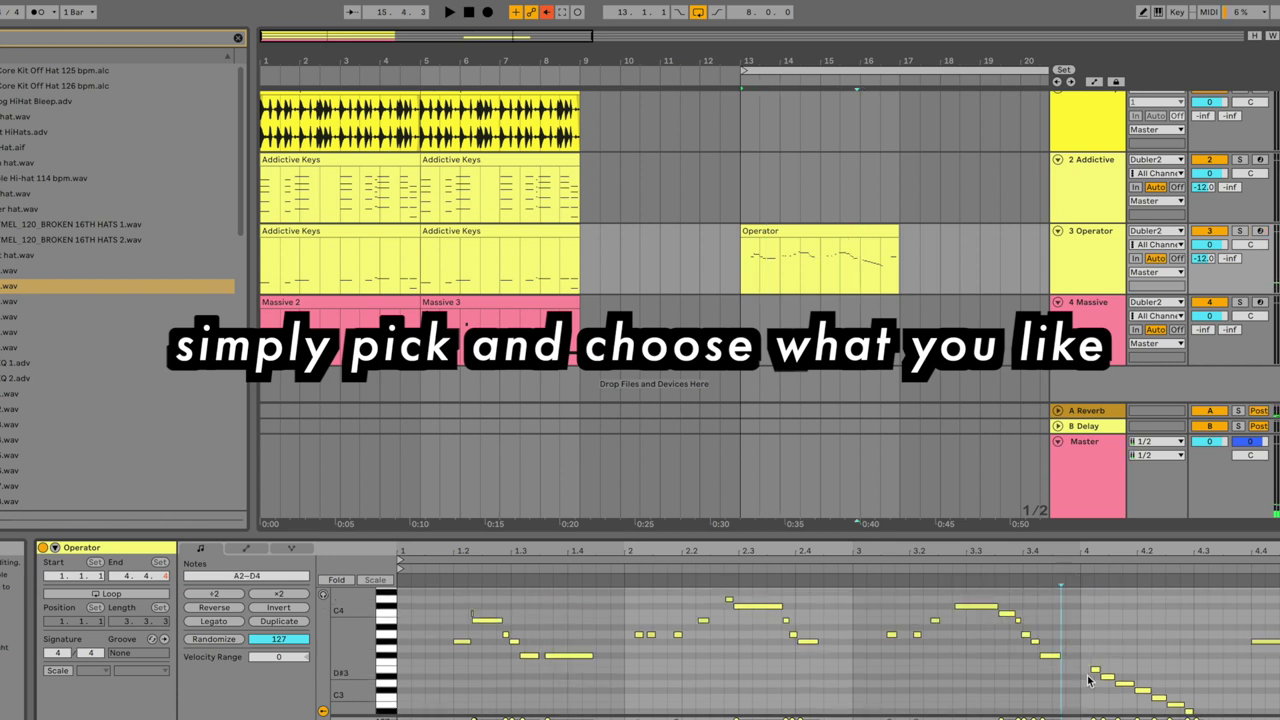
pyautogui.click(953, 563)
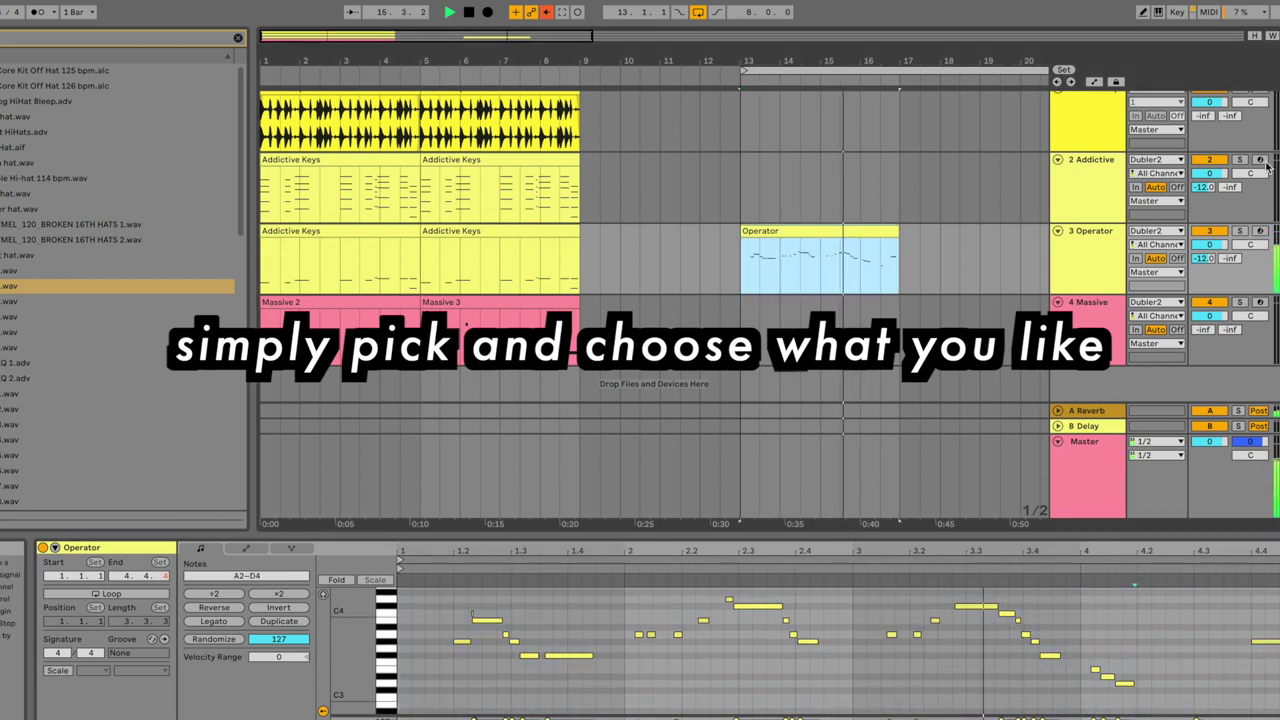
# Arm the Addictive track and open Dubler 2's chord mapping with the Triads preset.
pyautogui.click(1104, 193)
pyautogui.press('super+Tab')
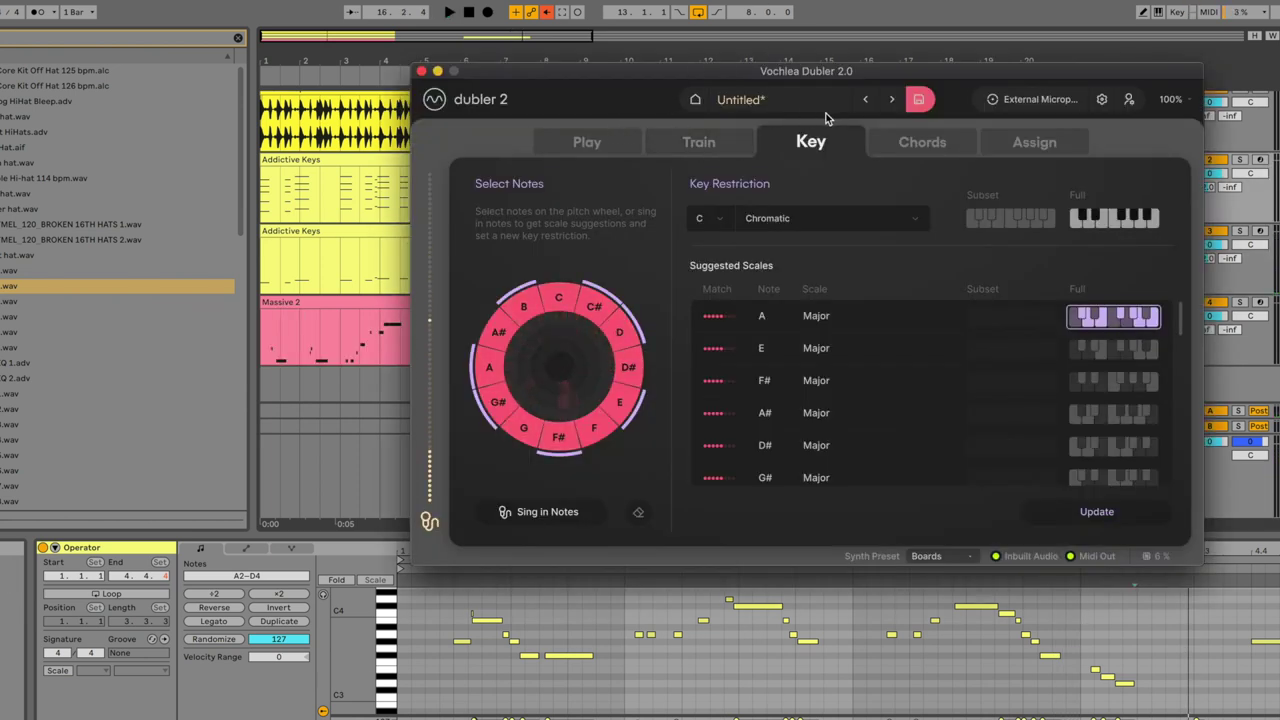
pyautogui.click(922, 142)
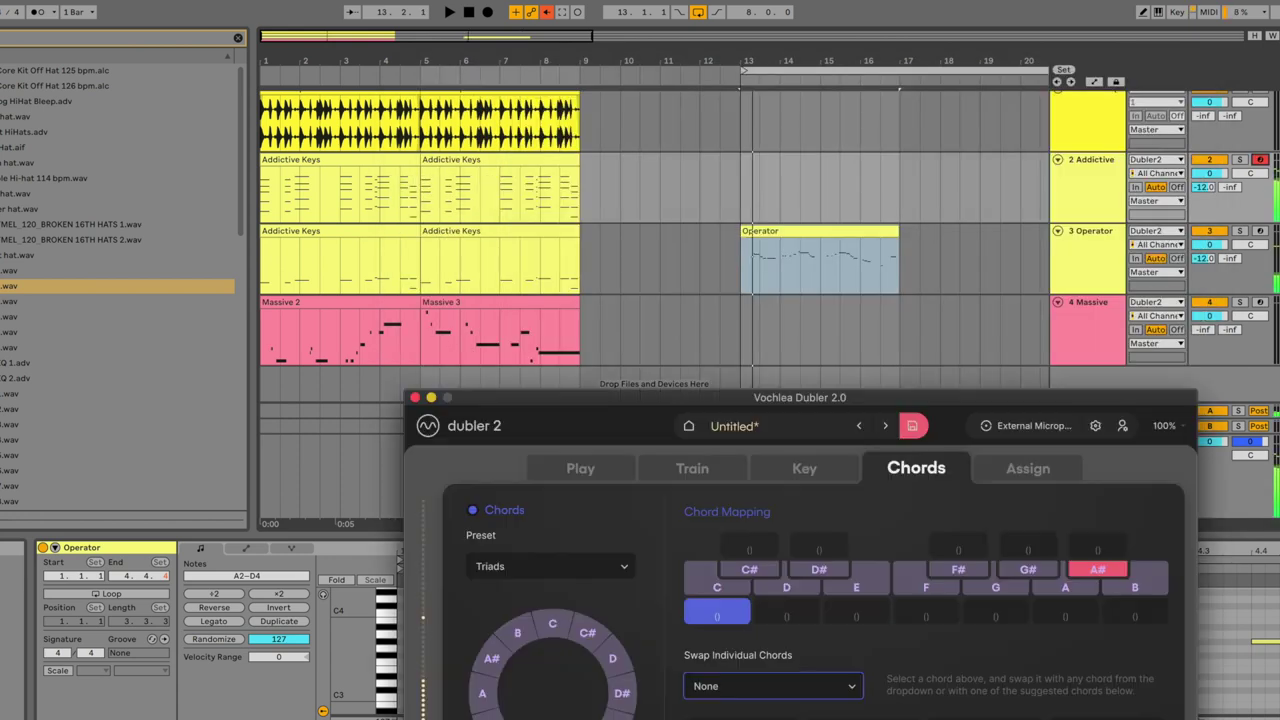
pyautogui.moveTo(850, 398); pyautogui.dragTo(850, 209)
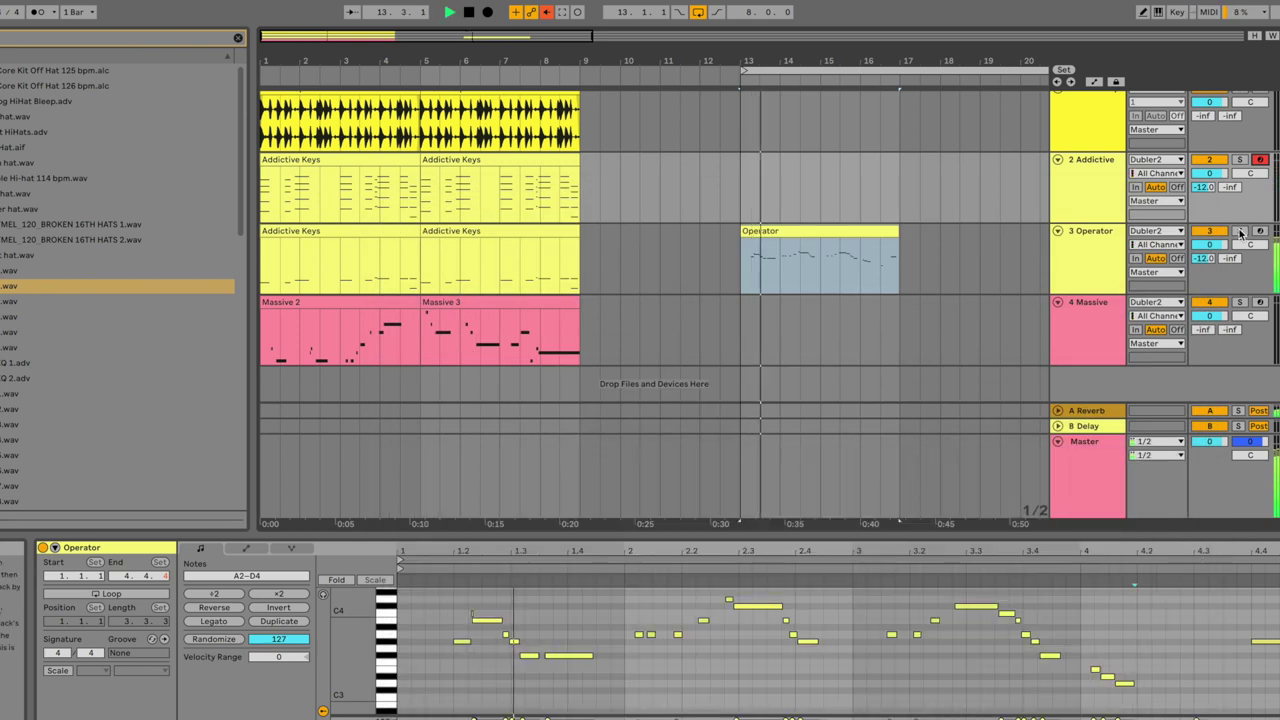
# Identify the long F#3 note in the Operator clip's first bar and bring Dubler 2's chord mapping fully into view.
pyautogui.click(569, 658)
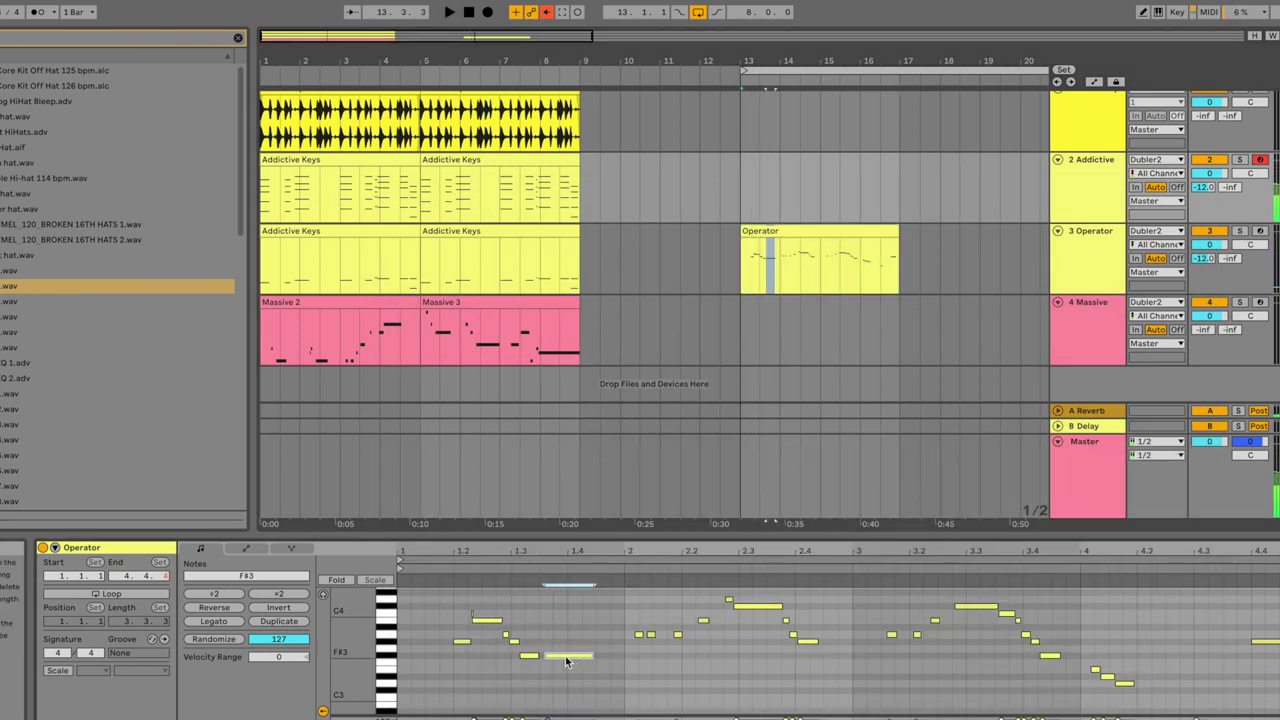
pyautogui.press('super+Tab')
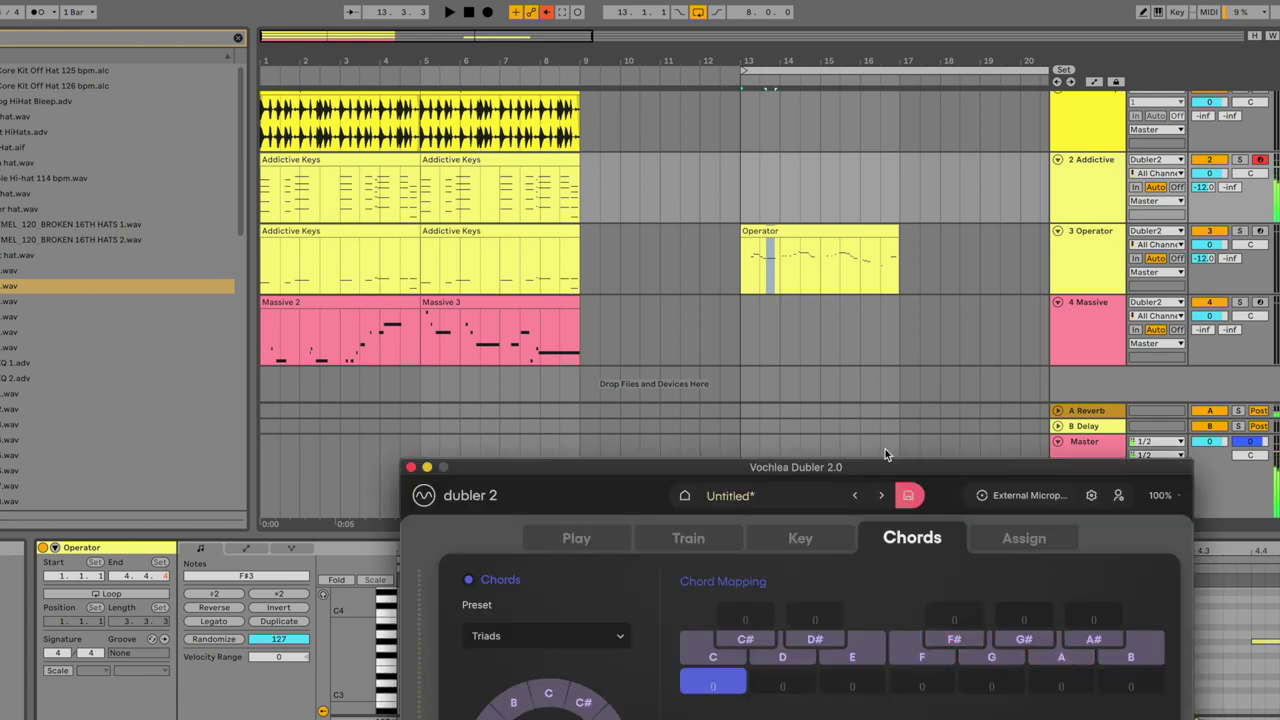
pyautogui.moveTo(885, 467); pyautogui.dragTo(877, 94)
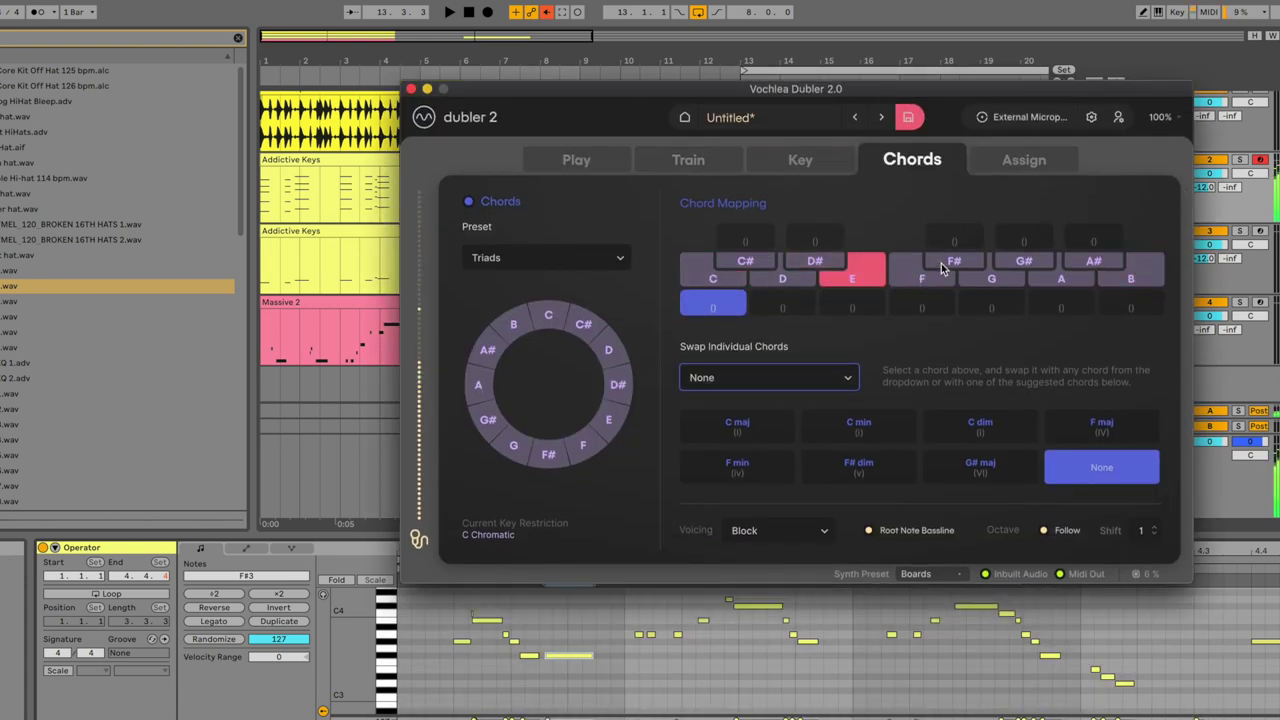
# Turn on the metronome and record Addictive Keys chords over the Operator melody from bar 13 to bar 17.
pyautogui.click(488, 12)
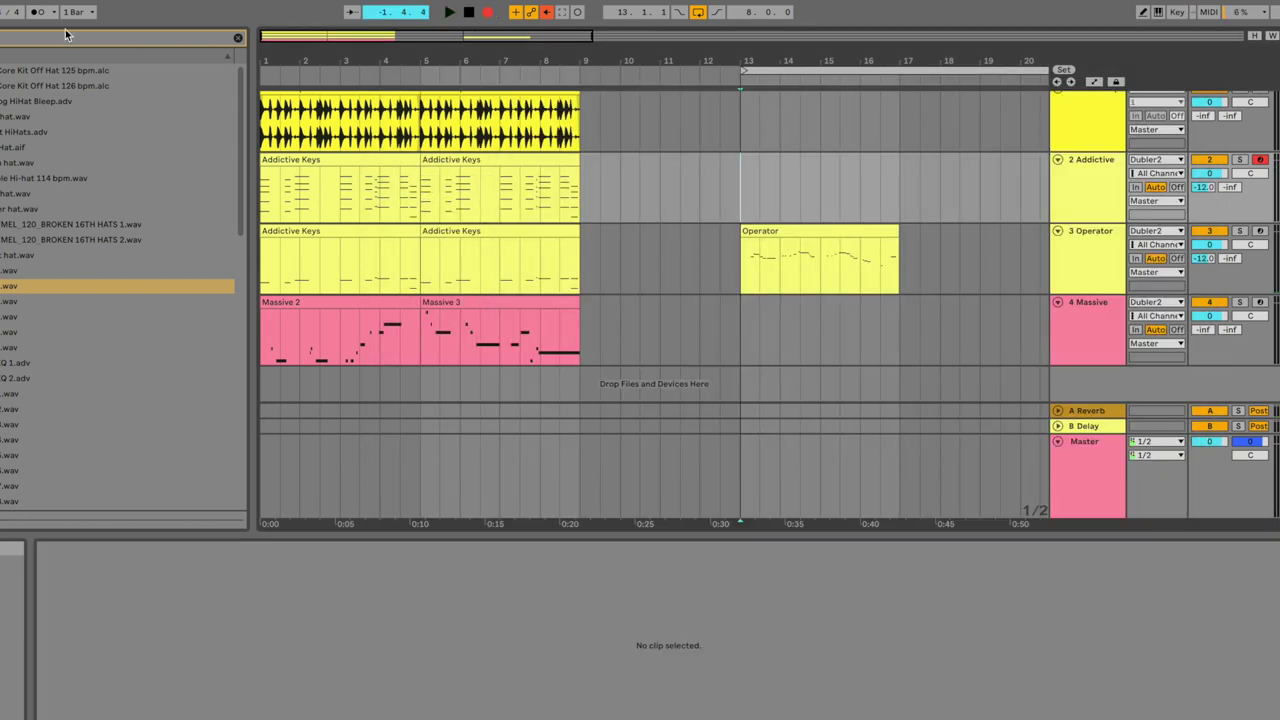
pyautogui.click(38, 12)
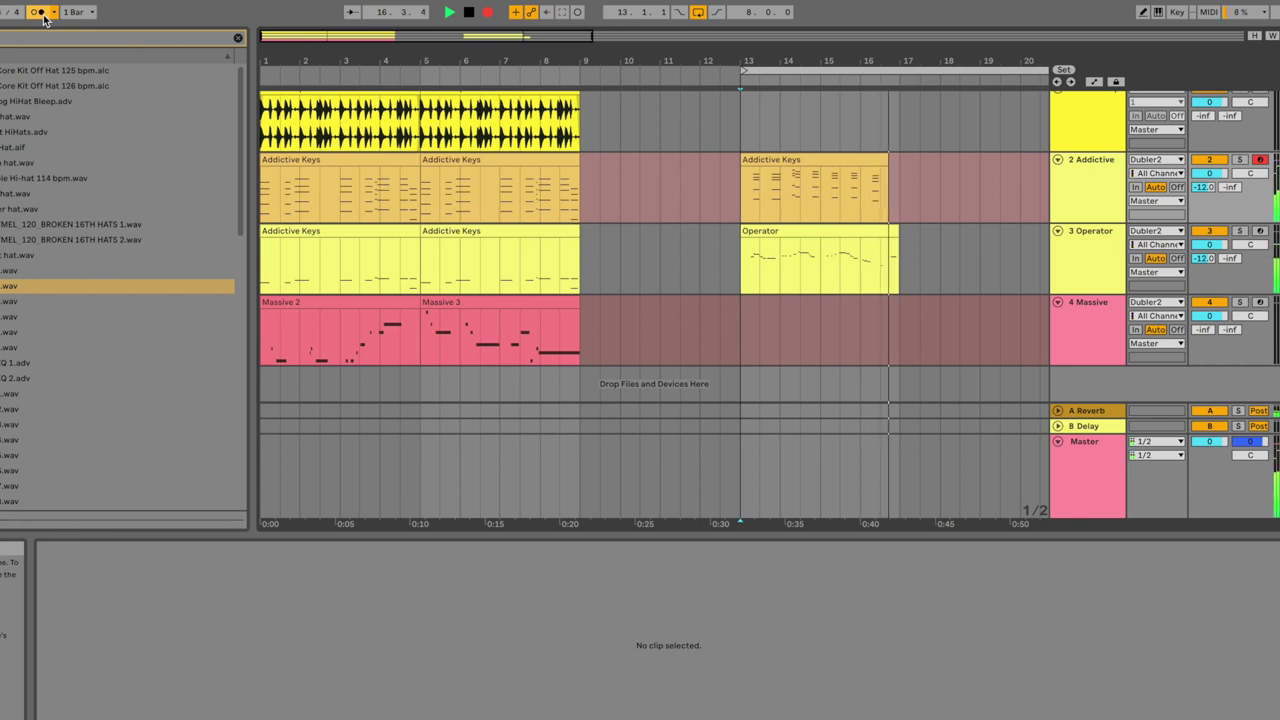
pyautogui.press('space')
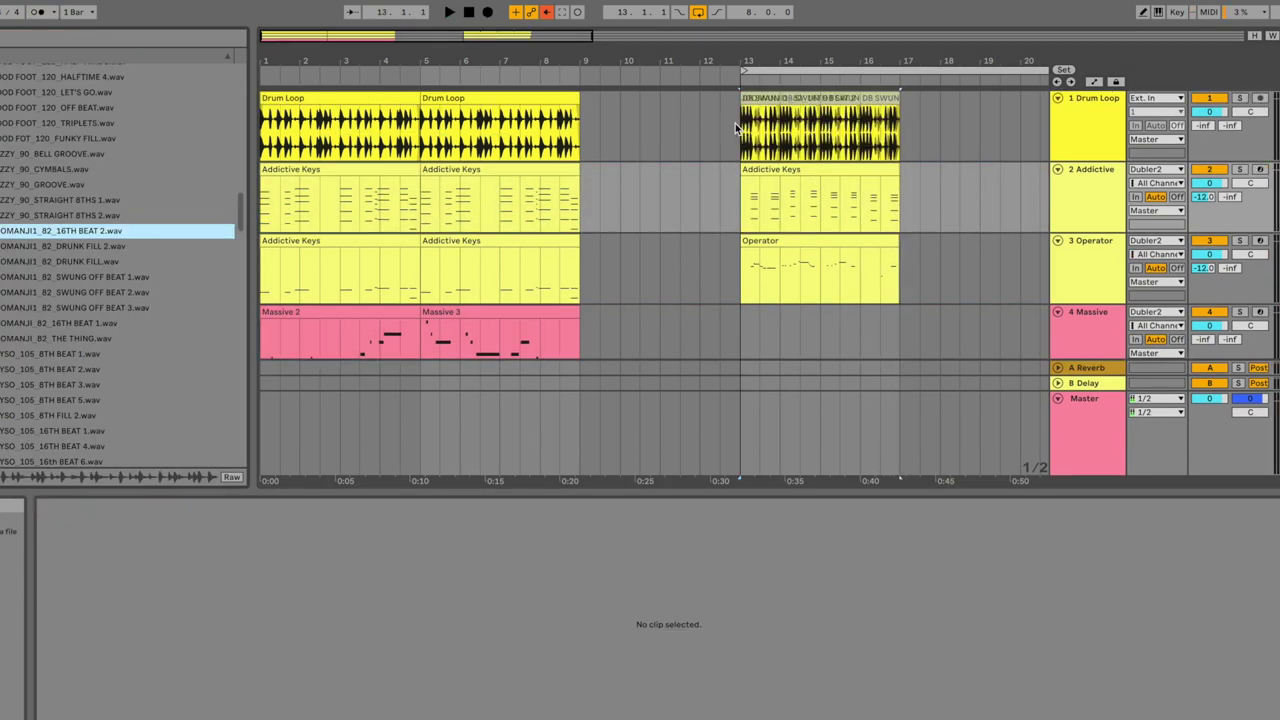
# Place the JOOMANJI1_82_16TH BEAT 2 loop on the Drum Loop track at bar 13 and play it with the new parts.
pyautogui.click(745, 123)
pyautogui.press('space')
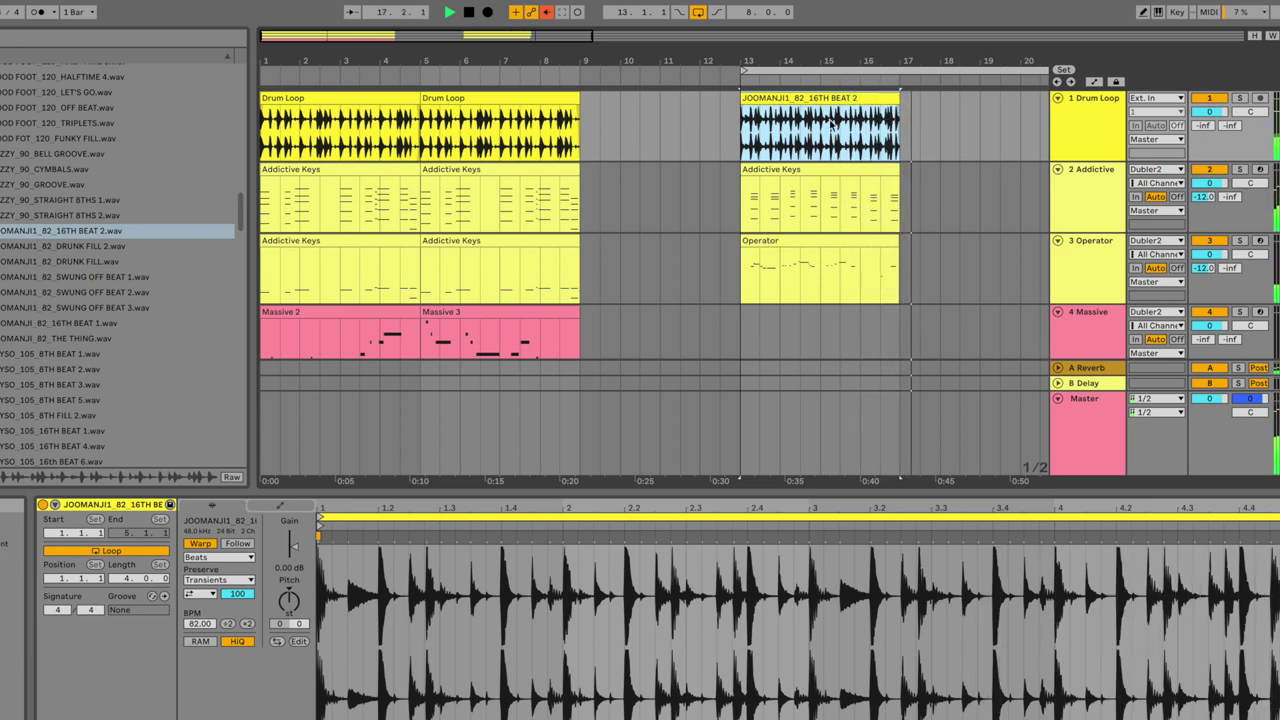
pyautogui.moveTo(863, 60); pyautogui.dragTo(863, 18)
pyautogui.click(473, 14)
pyautogui.press('space')
pyautogui.moveTo(366, 58); pyautogui.dragTo(366, 85)
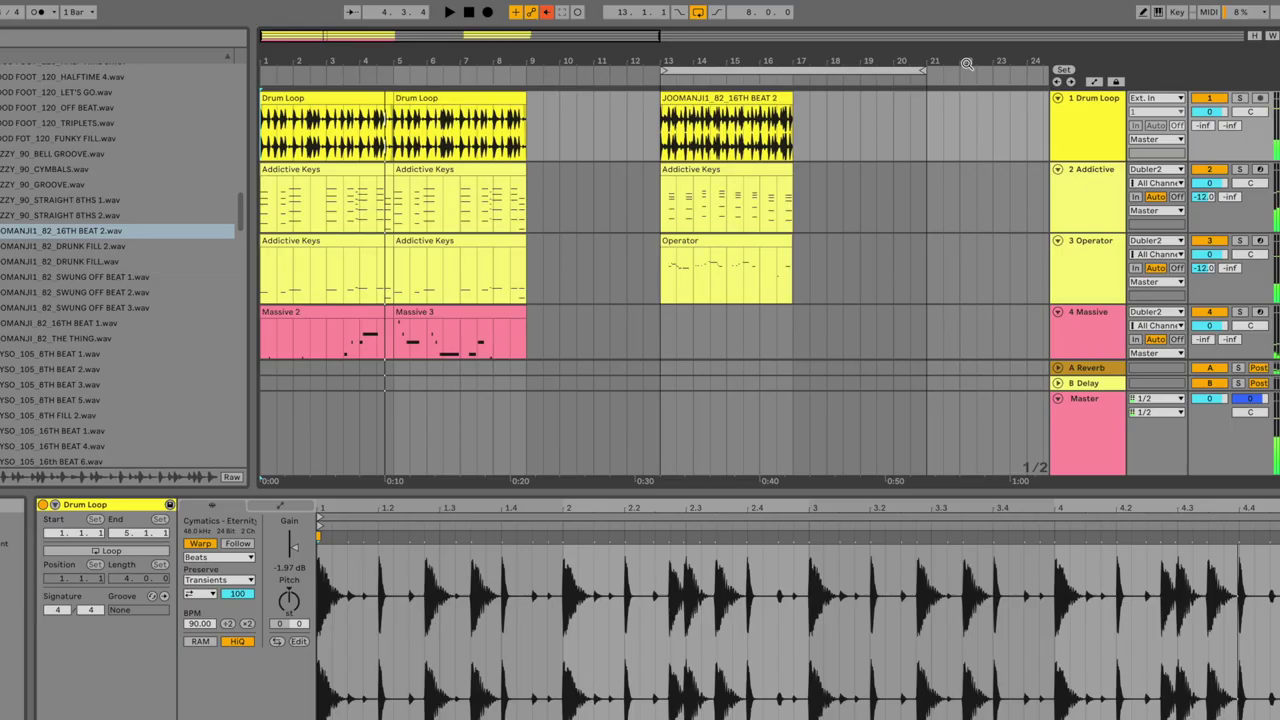
# Play the Cymatics G Min Lead melody clip from bar 21 and audition the phrase around bar 22.
pyautogui.moveTo(967, 62); pyautogui.dragTo(642, 62)
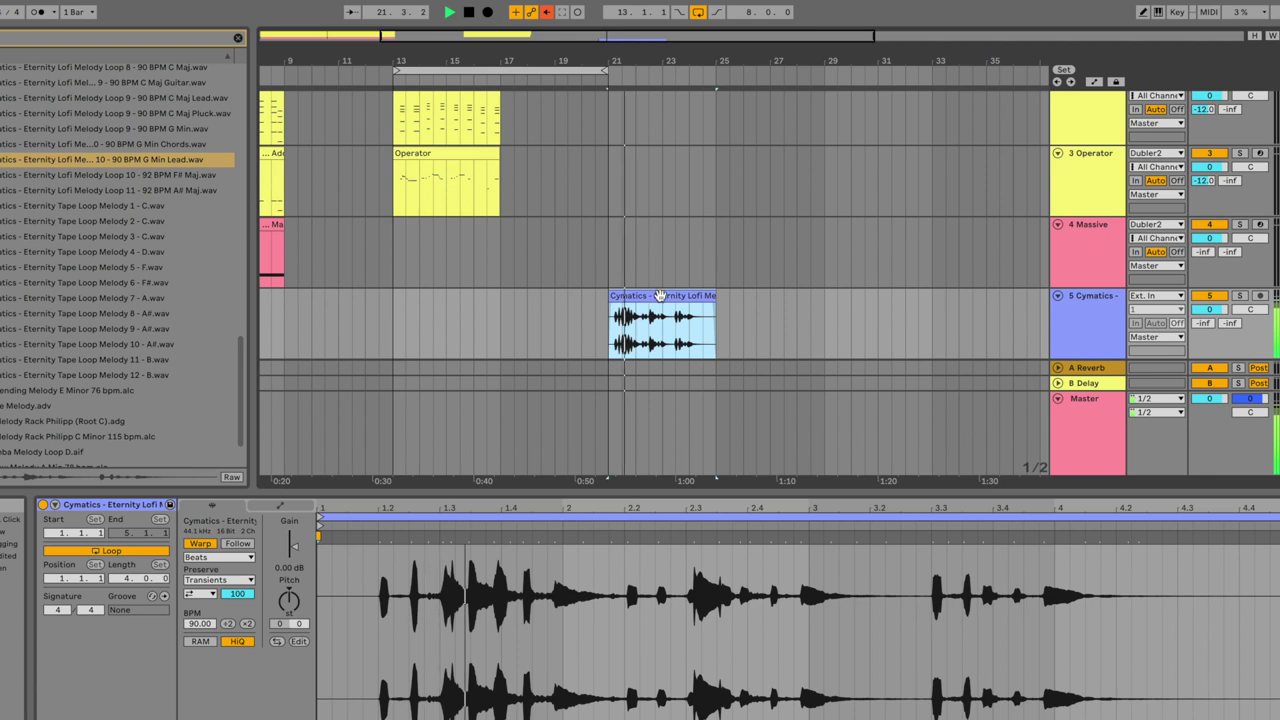
pyautogui.press('z')
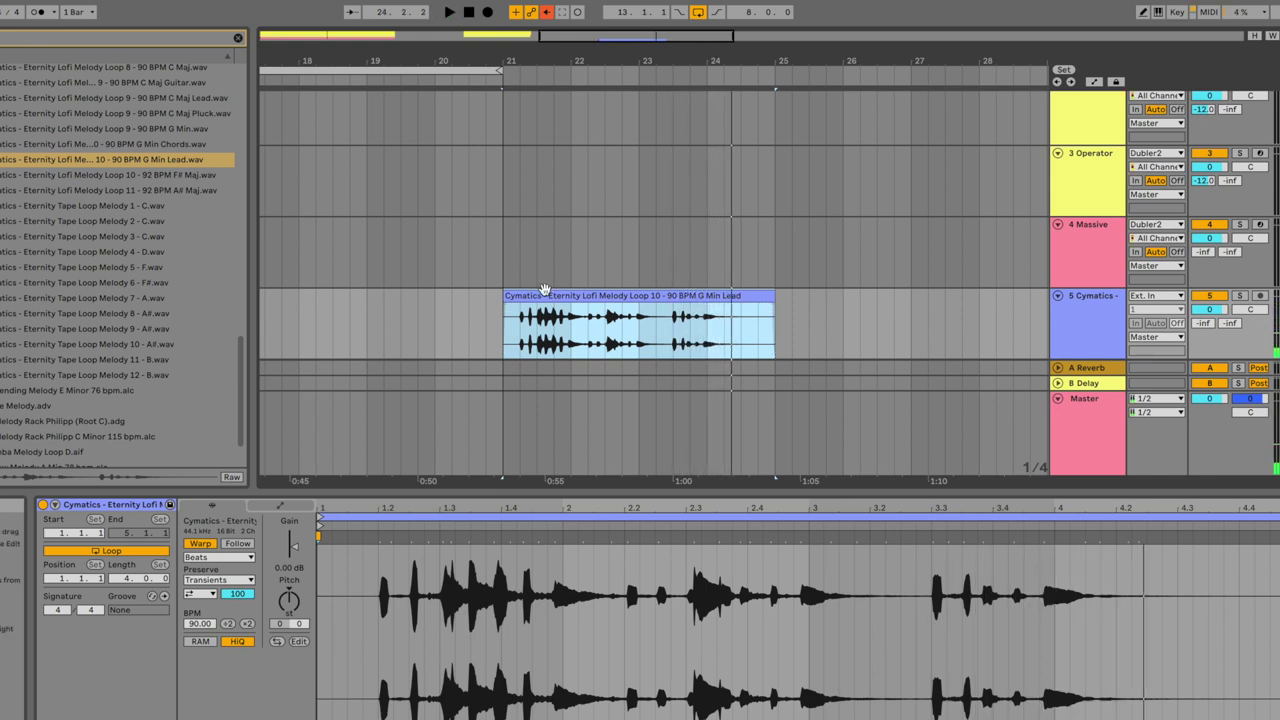
pyautogui.press('space')
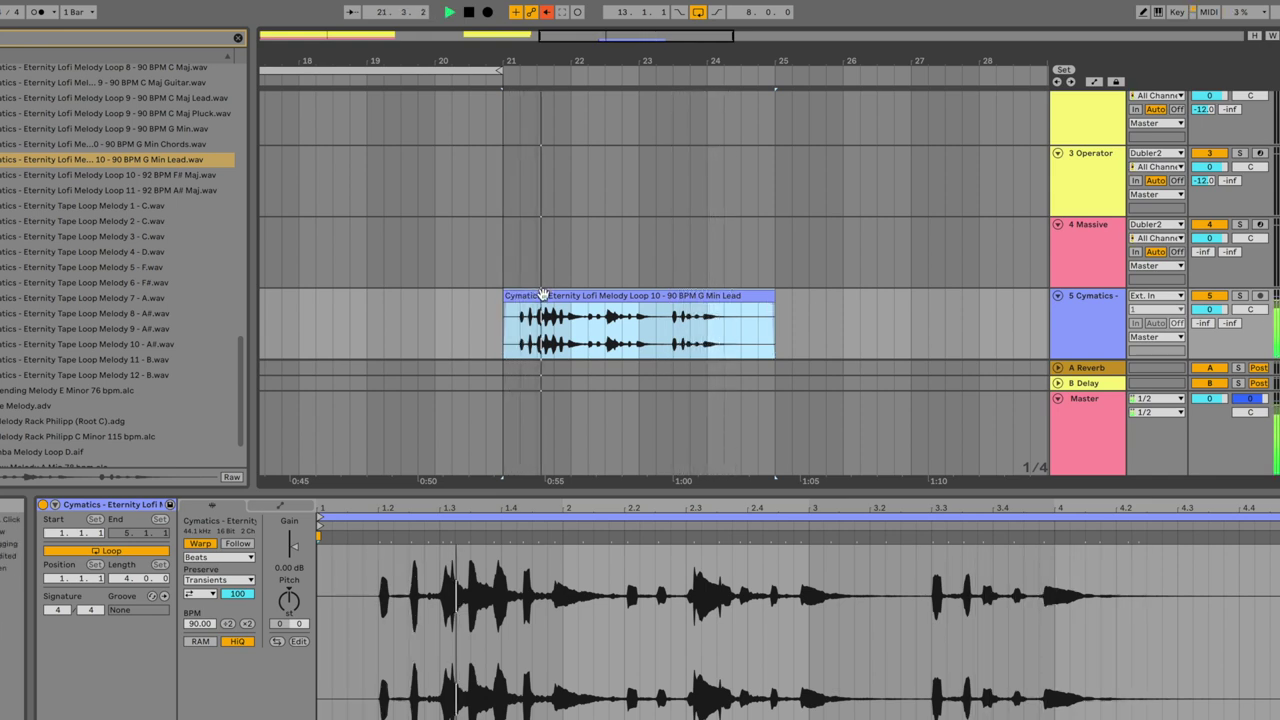
pyautogui.click(571, 337)
pyautogui.press('space')
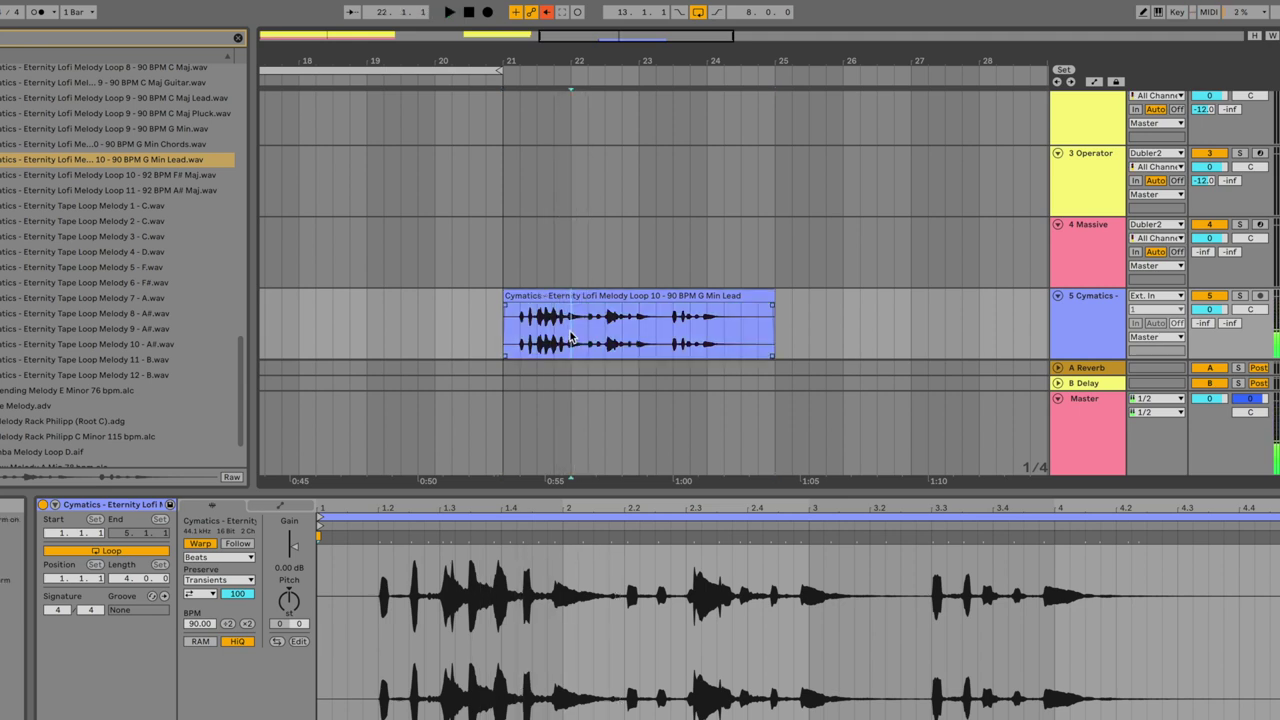
pyautogui.press('space')
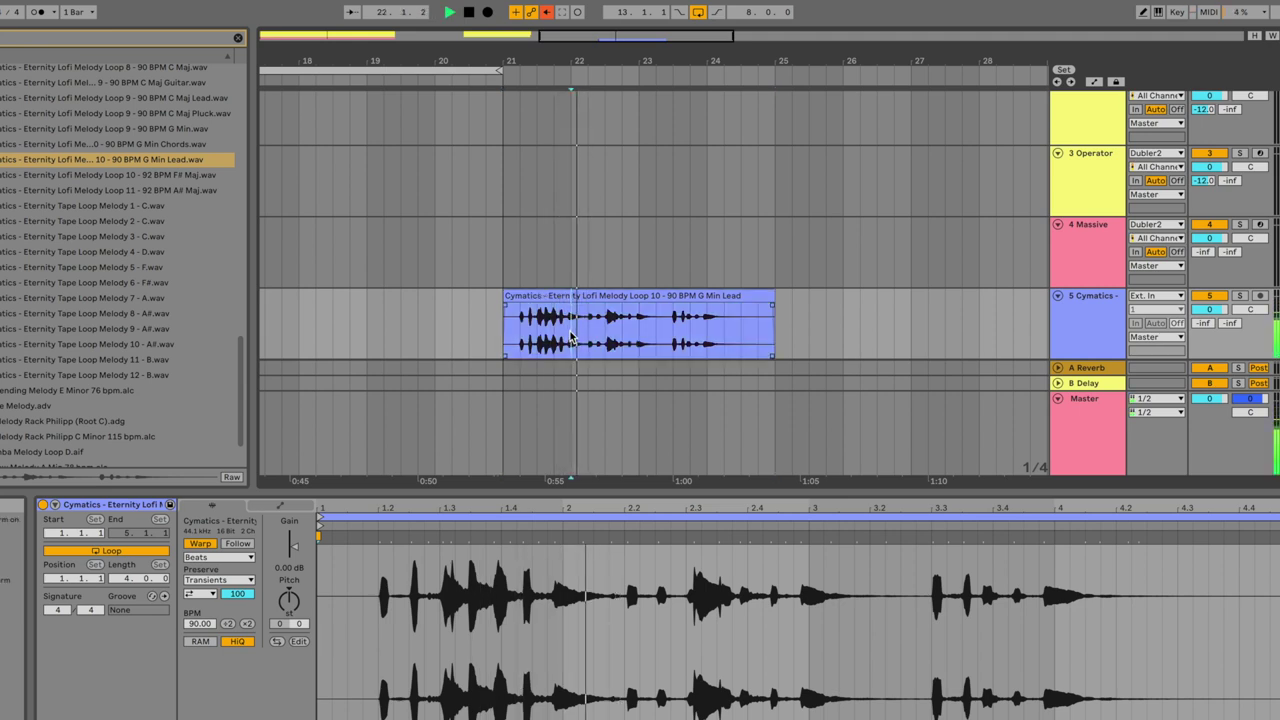
# Split the Cymatics lead melody clip at bar 22, beat 22.2 and bar 23, and play back the pieces.
pyautogui.moveTo(571, 337); pyautogui.dragTo(721, 343)
pyautogui.press('super+e')
pyautogui.click(637, 341)
pyautogui.hotkey('ctrl', 'e')
pyautogui.press('super+e')
pyautogui.press('space')
pyautogui.click(491, 341)
pyautogui.press('space')
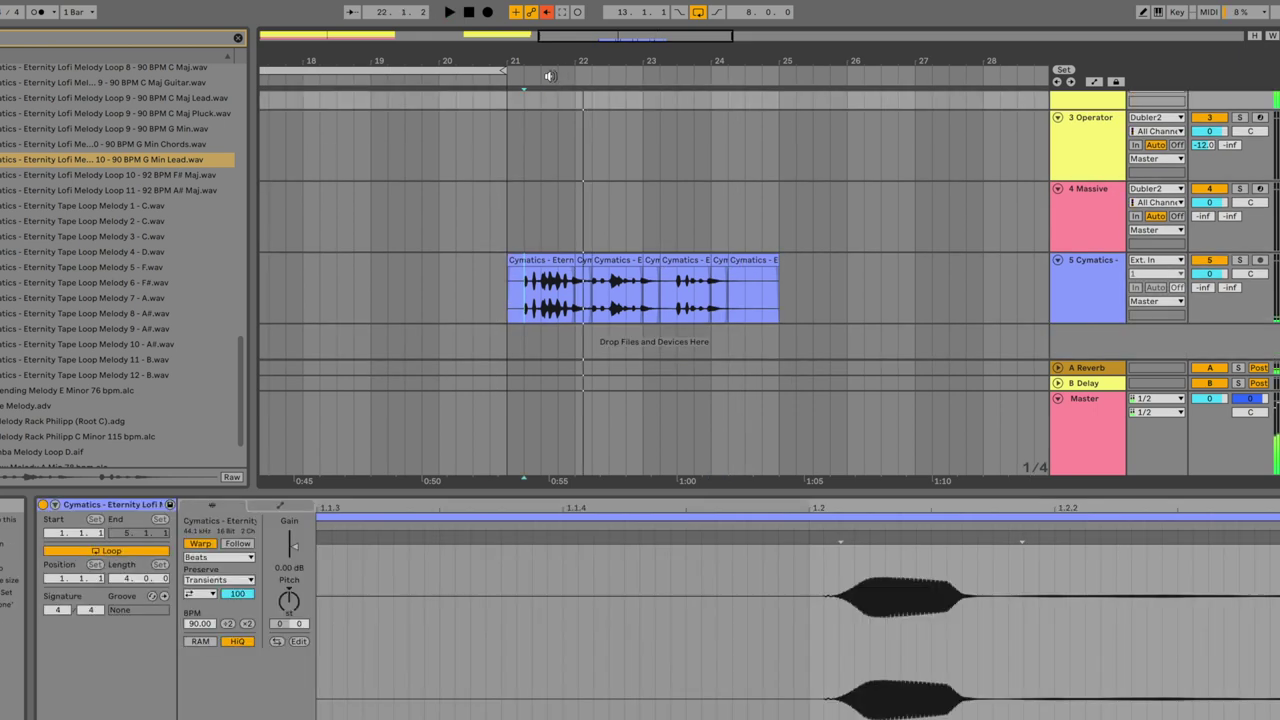
pyautogui.moveTo(547, 75); pyautogui.dragTo(547, 140)
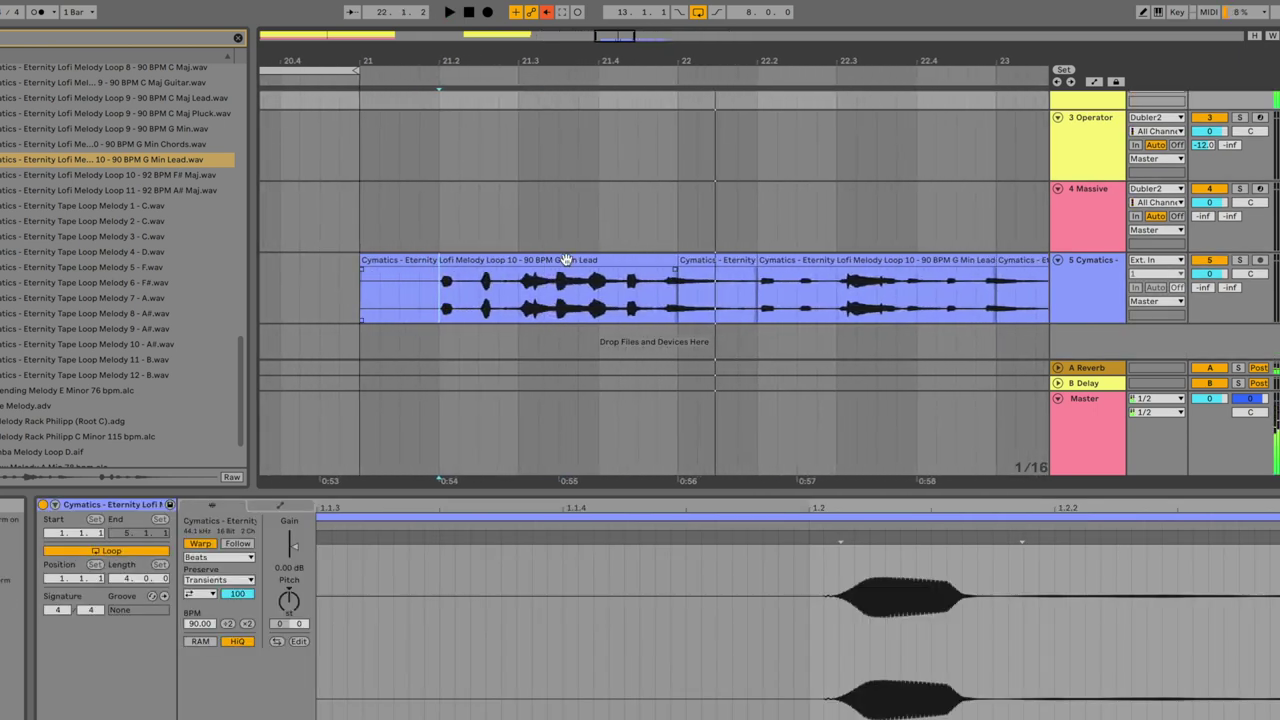
# Switch to Dubler 2, set the key restriction to G Minor, and bring up the matching chord mapping.
pyautogui.press('super+Tab')
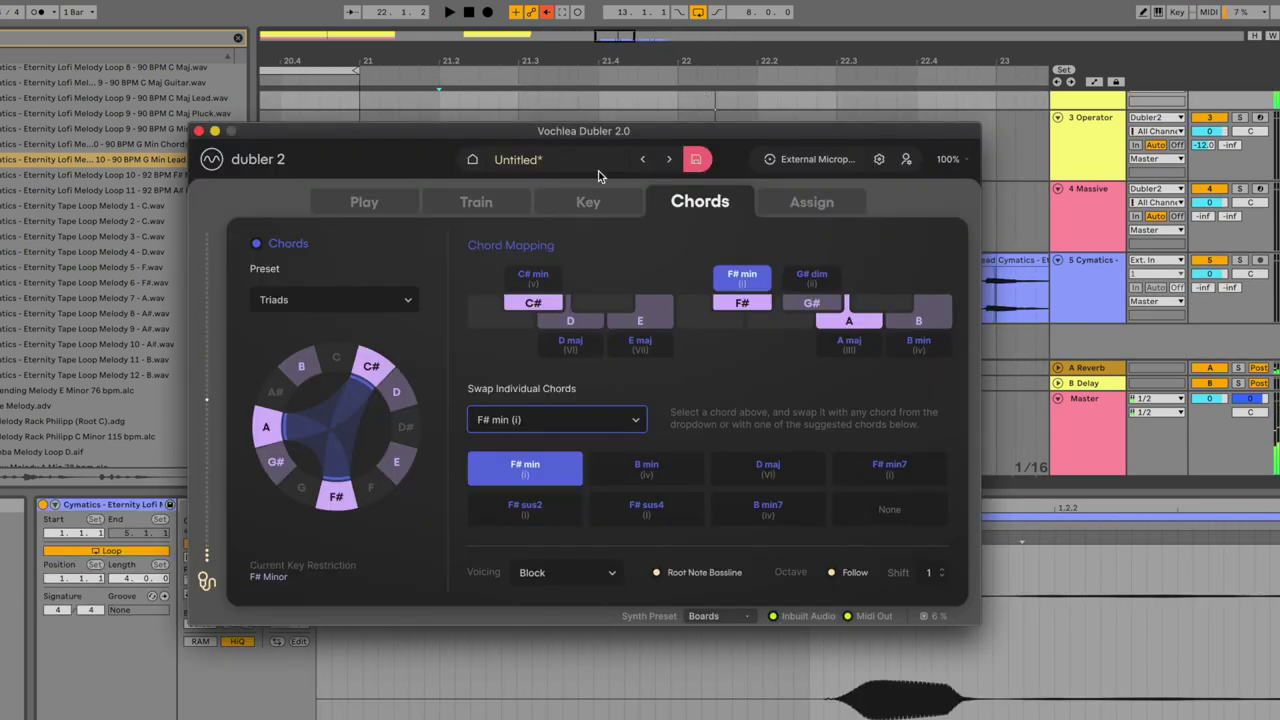
pyautogui.click(618, 203)
pyautogui.click(485, 280)
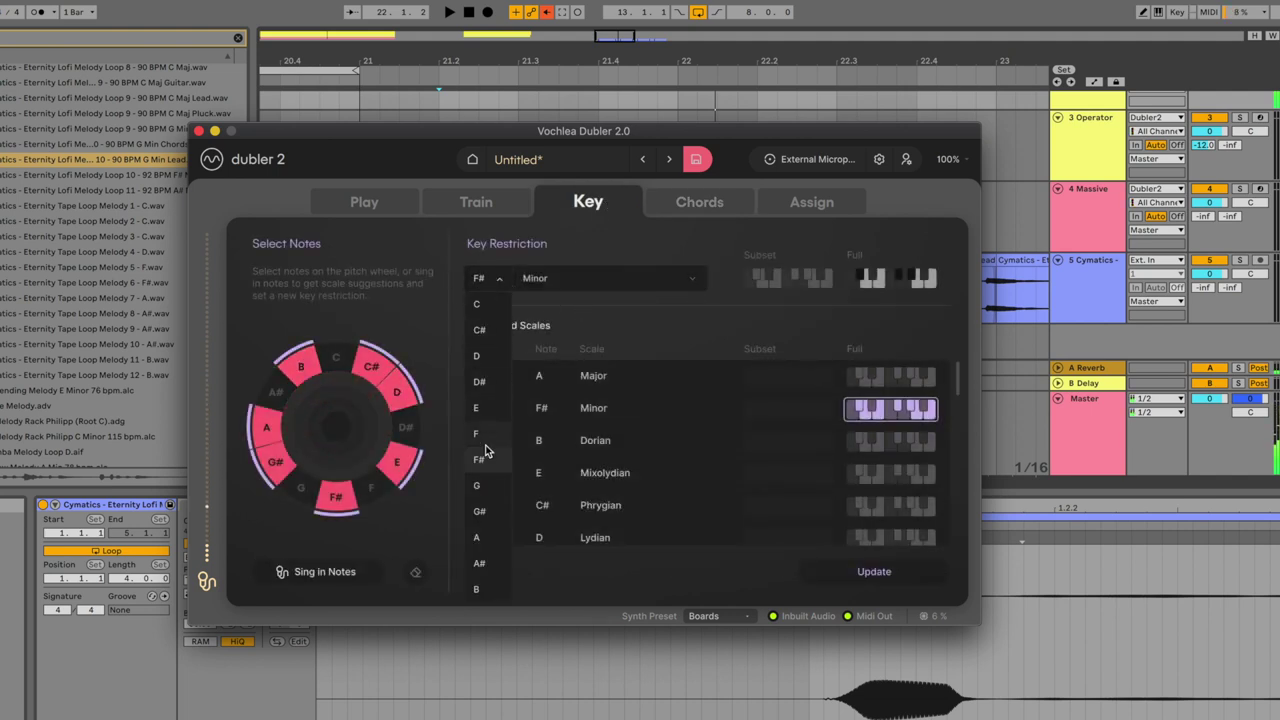
pyautogui.click(478, 486)
pyautogui.click(699, 202)
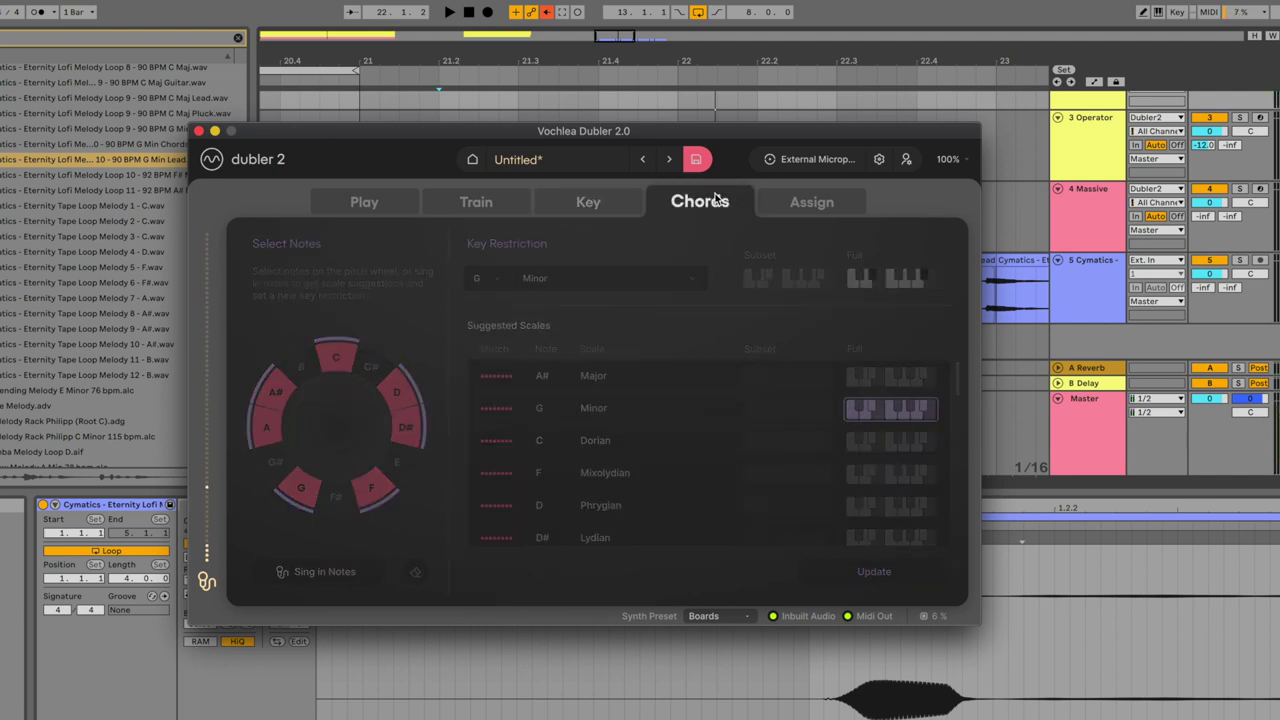
# Switch to Ableton Live, record Addictive Keys chords over the Cymatics lead from bar 21, and tidy the chord at bar 24.
pyautogui.click(819, 92)
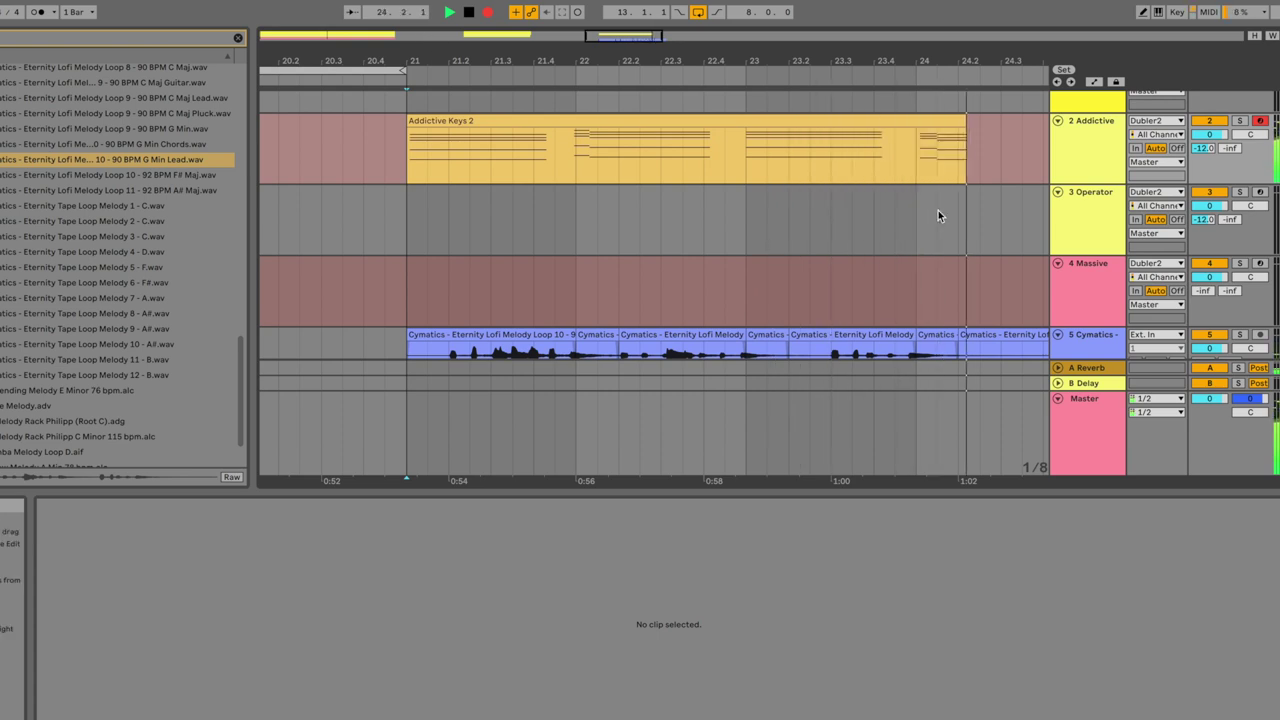
pyautogui.press('space')
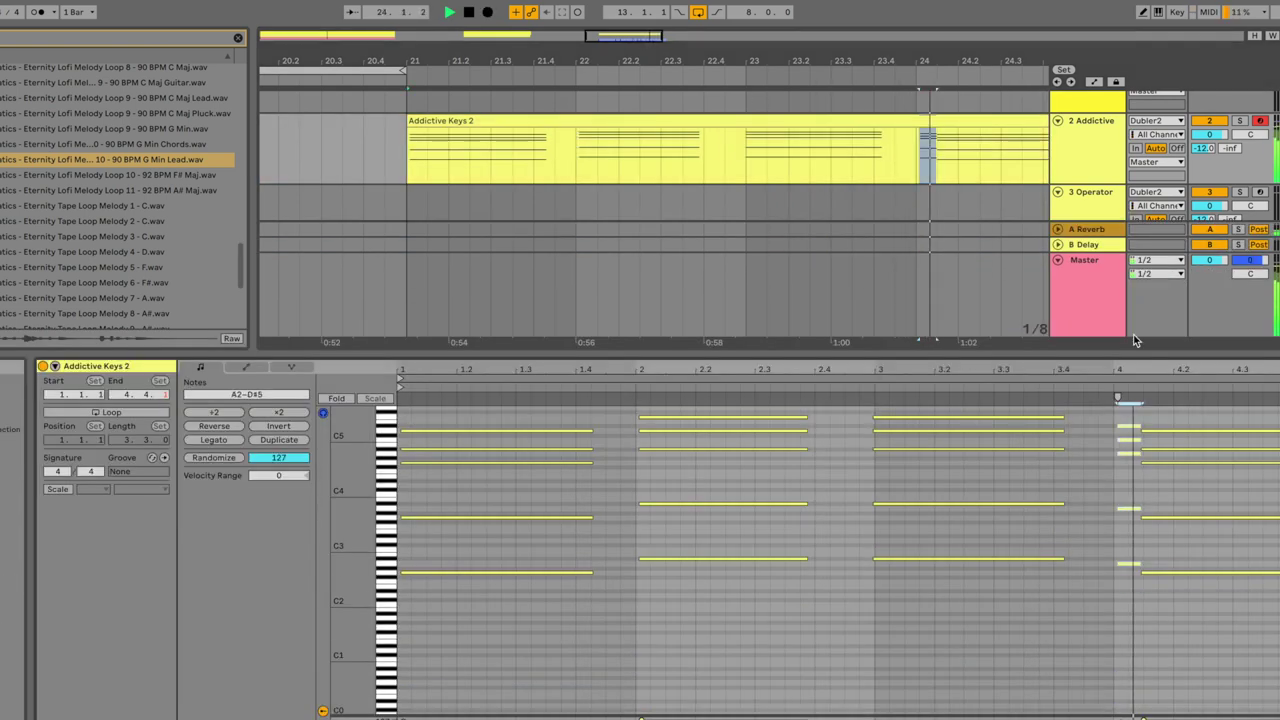
pyautogui.press('Left')
pyautogui.press('space')
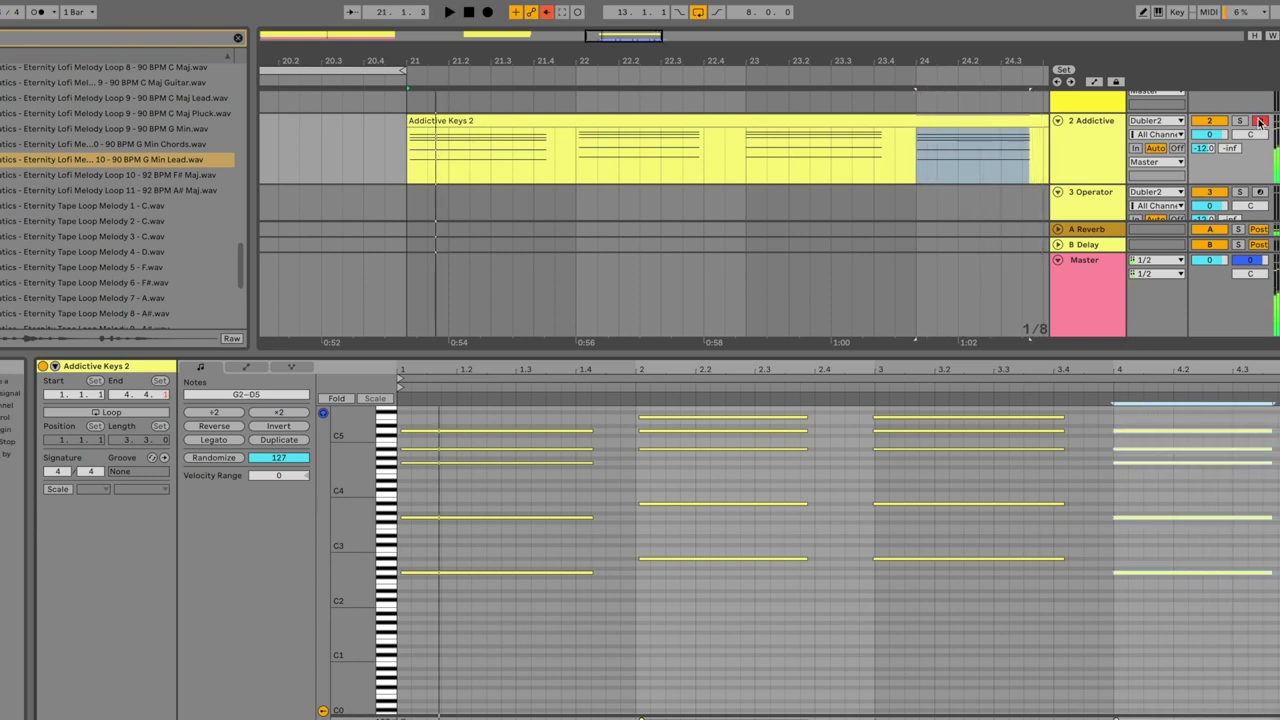
pyautogui.click(1260, 121)
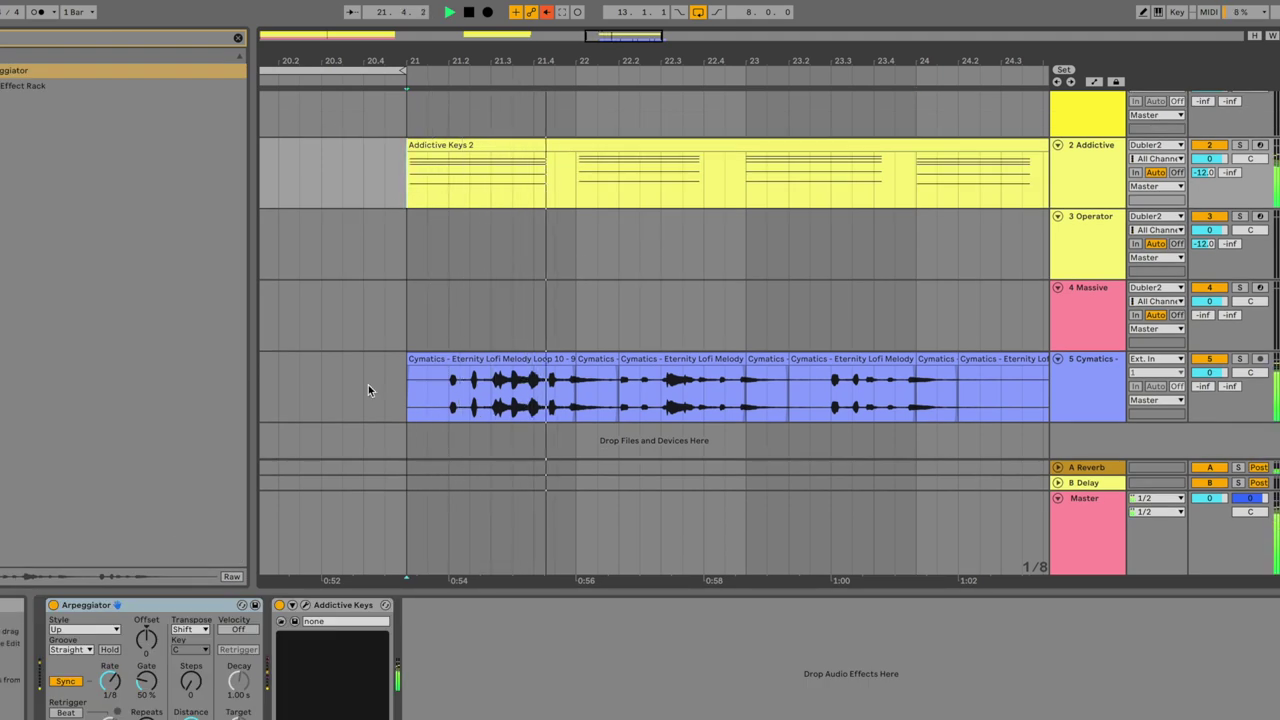
# Set the Addictive Keys track's Arpeggiator to Chord Trigger style with a 1/16 rate and play it back.
pyautogui.click(86, 630)
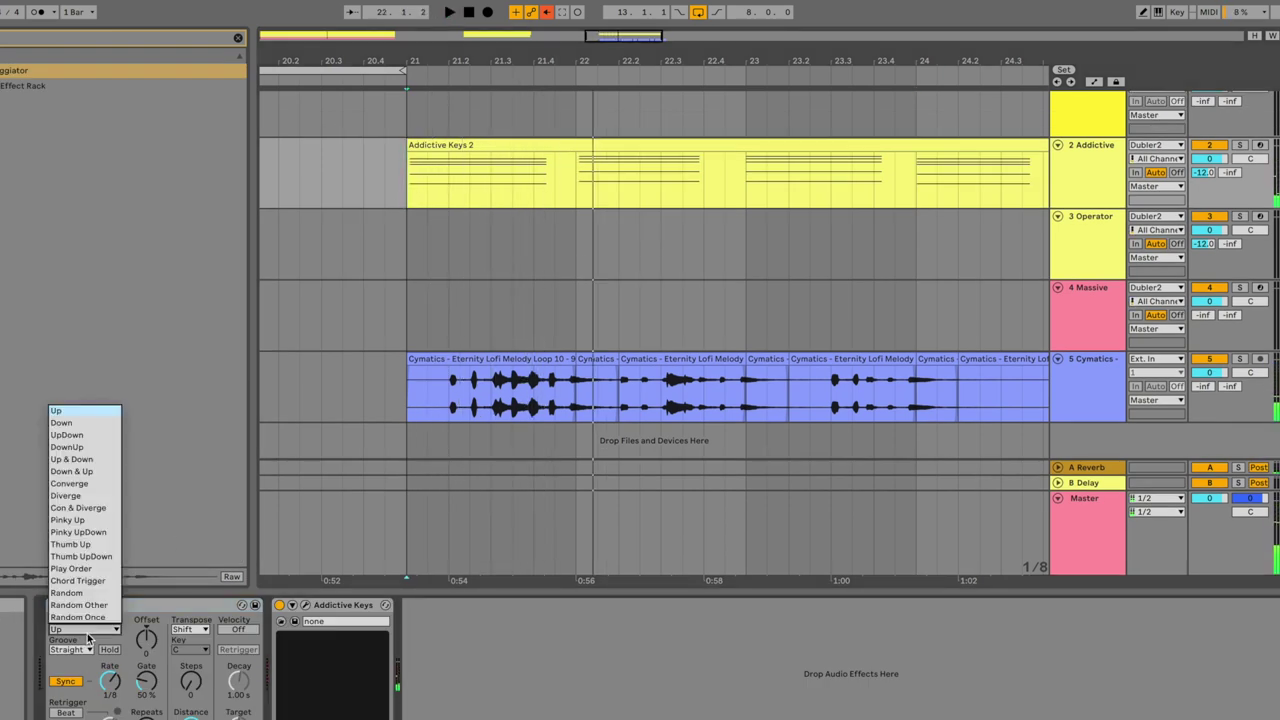
pyautogui.click(85, 582)
pyautogui.press('space')
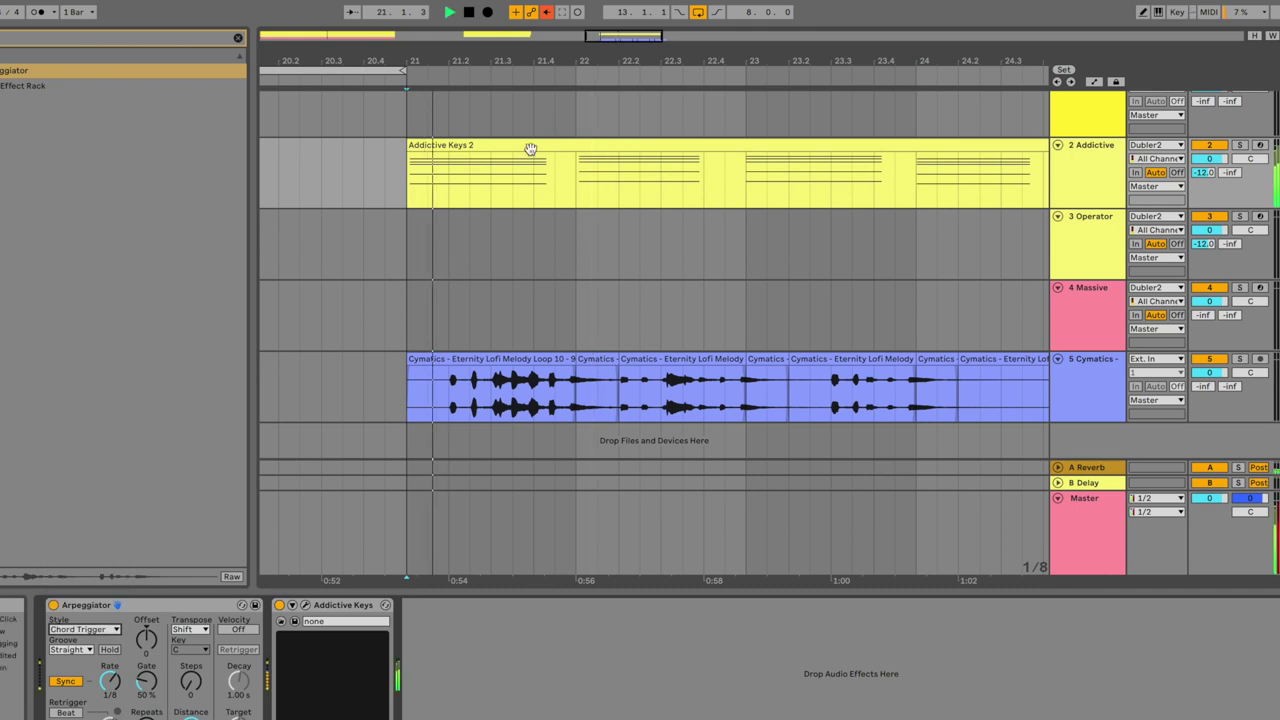
pyautogui.moveTo(110, 681); pyautogui.dragTo(110, 711)
pyautogui.press('space')
pyautogui.press('space')
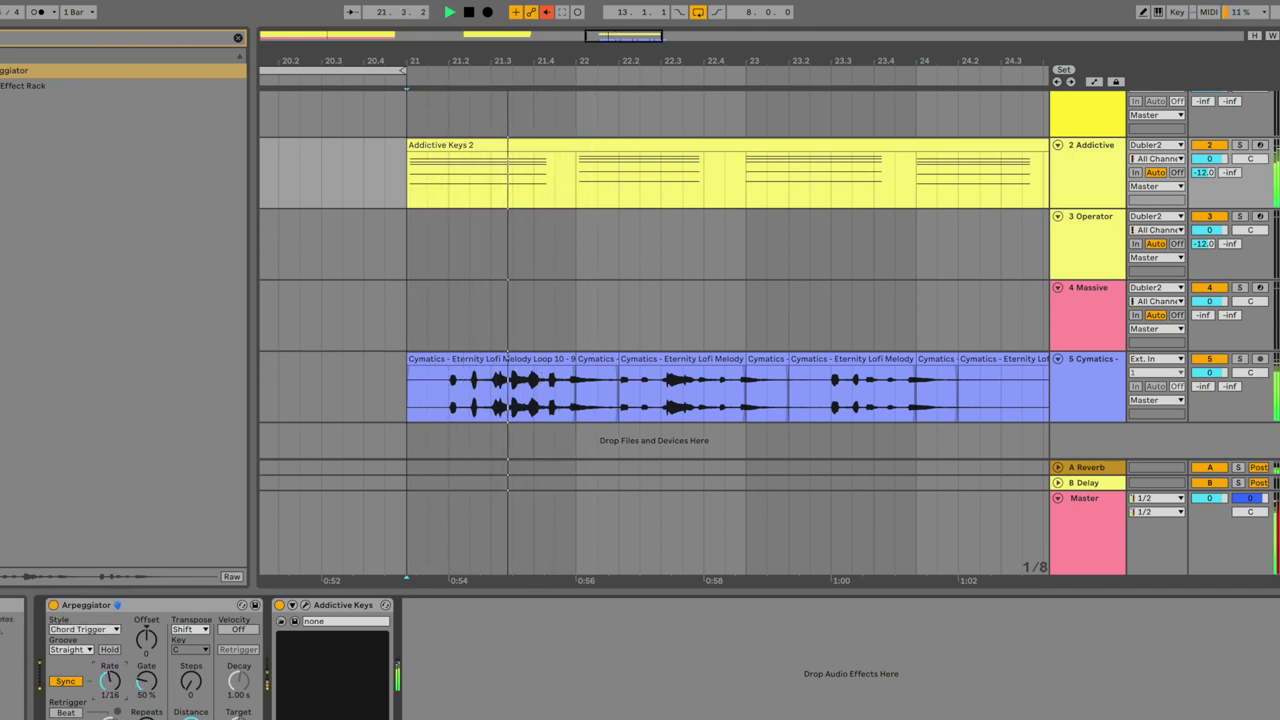
# Quantize all the notes in the Addictive Keys 2 clip and apply Legato to them.
pyautogui.click(640, 149)
pyautogui.click(614, 663)
pyautogui.press('super+a')
pyautogui.press('super+shift+u')
pyautogui.press('Return')
pyautogui.click(211, 648)
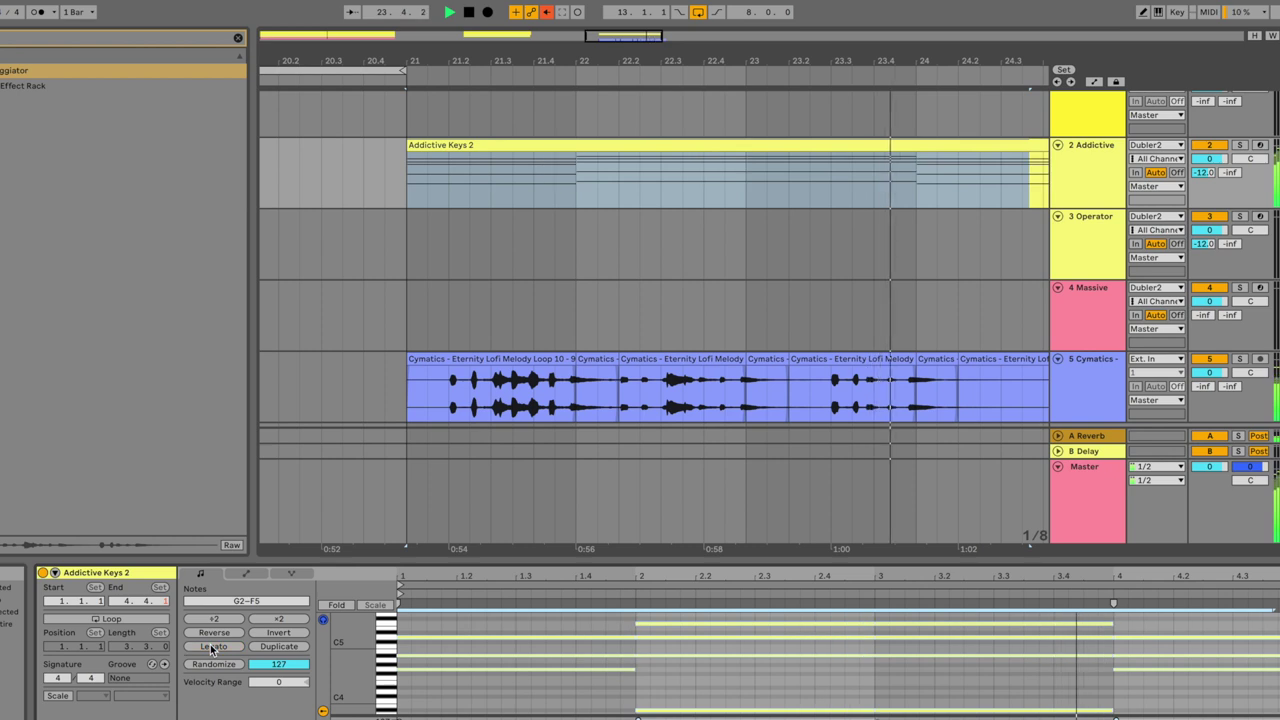
# Loop four bars from bar 21 and make the Addictive Keys 2 clip and a single Cymatics lead clip fill the loop.
pyautogui.doubleClick(1103, 191)
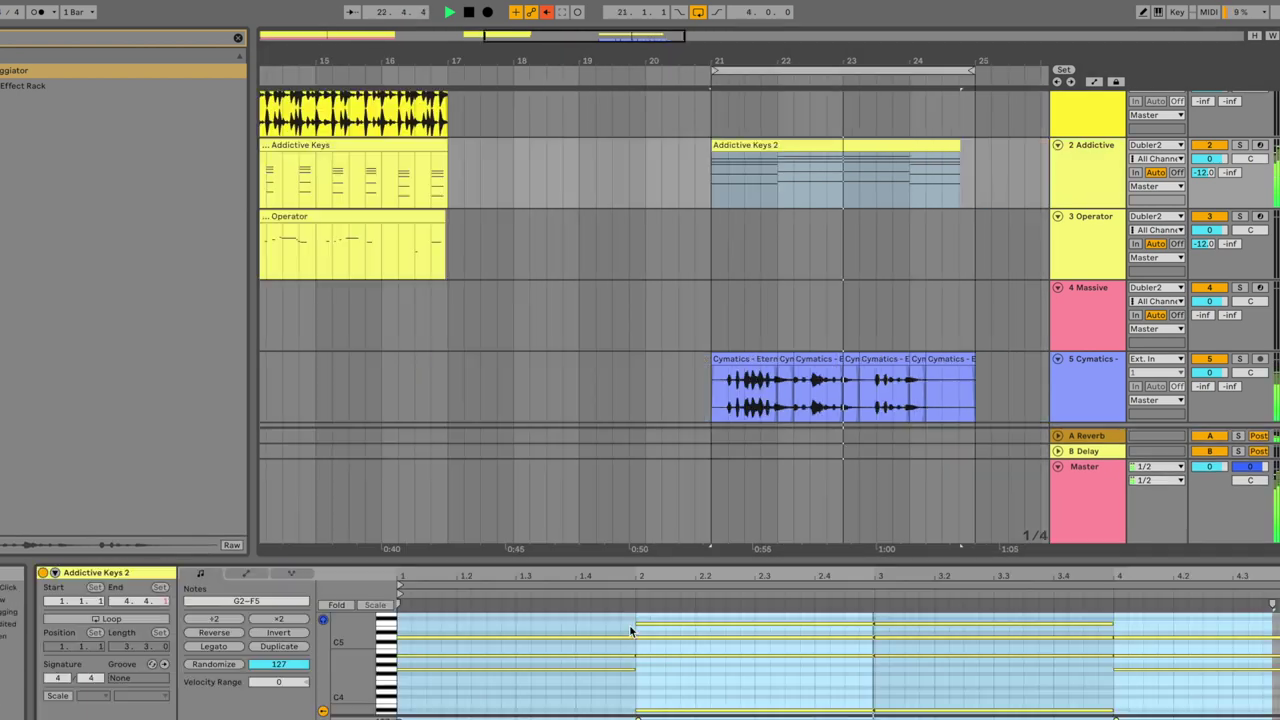
pyautogui.click(680, 680)
pyautogui.press('super+a')
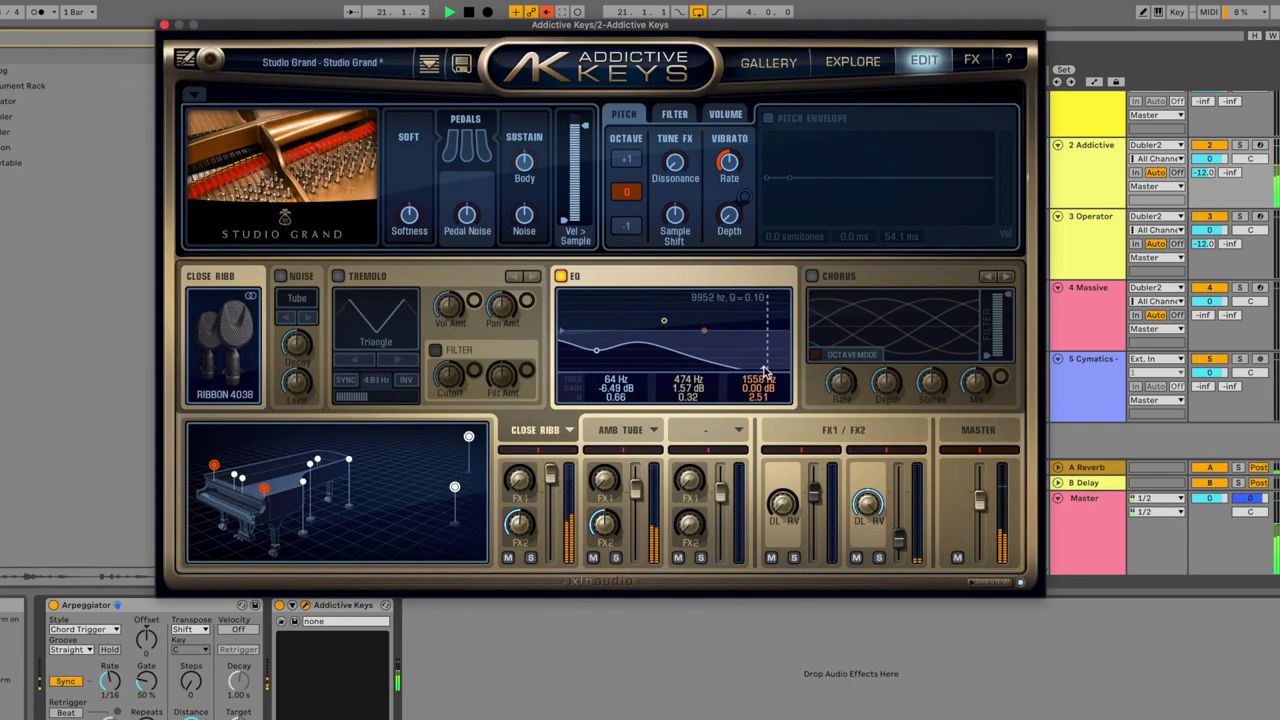
pyautogui.moveTo(766, 371); pyautogui.dragTo(695, 371)
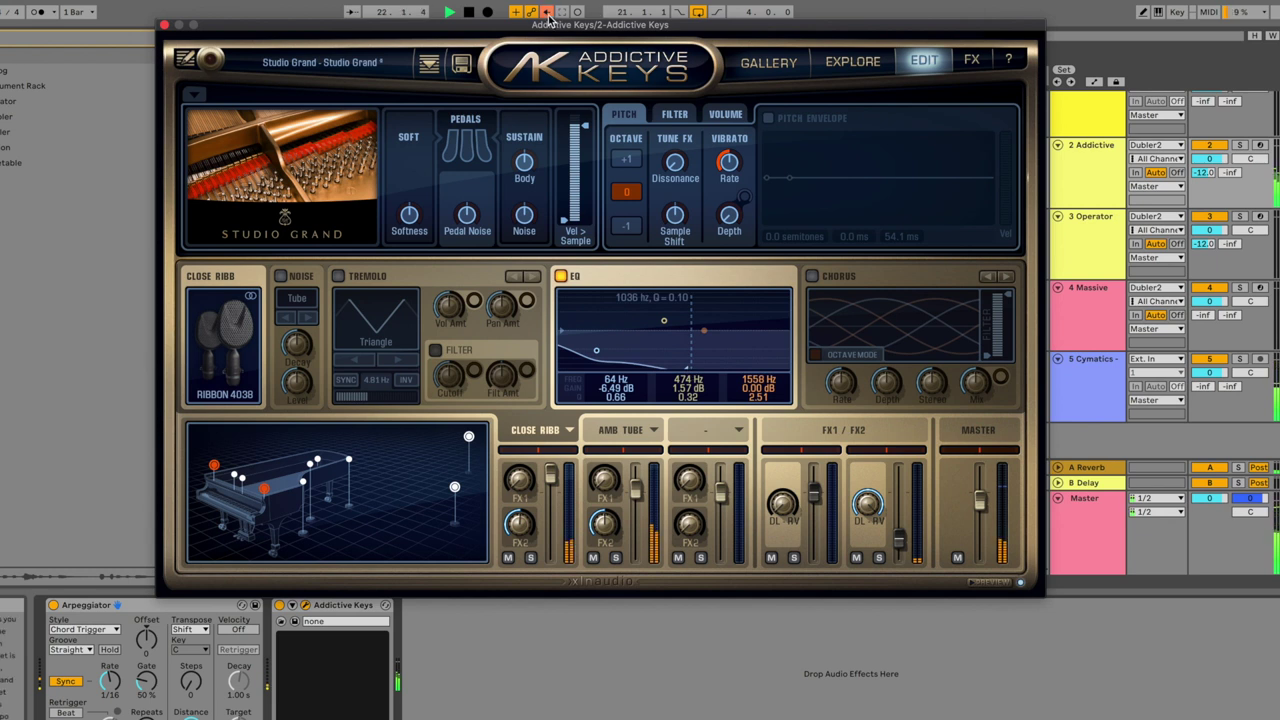
pyautogui.hotkey('shift', 'Tab')
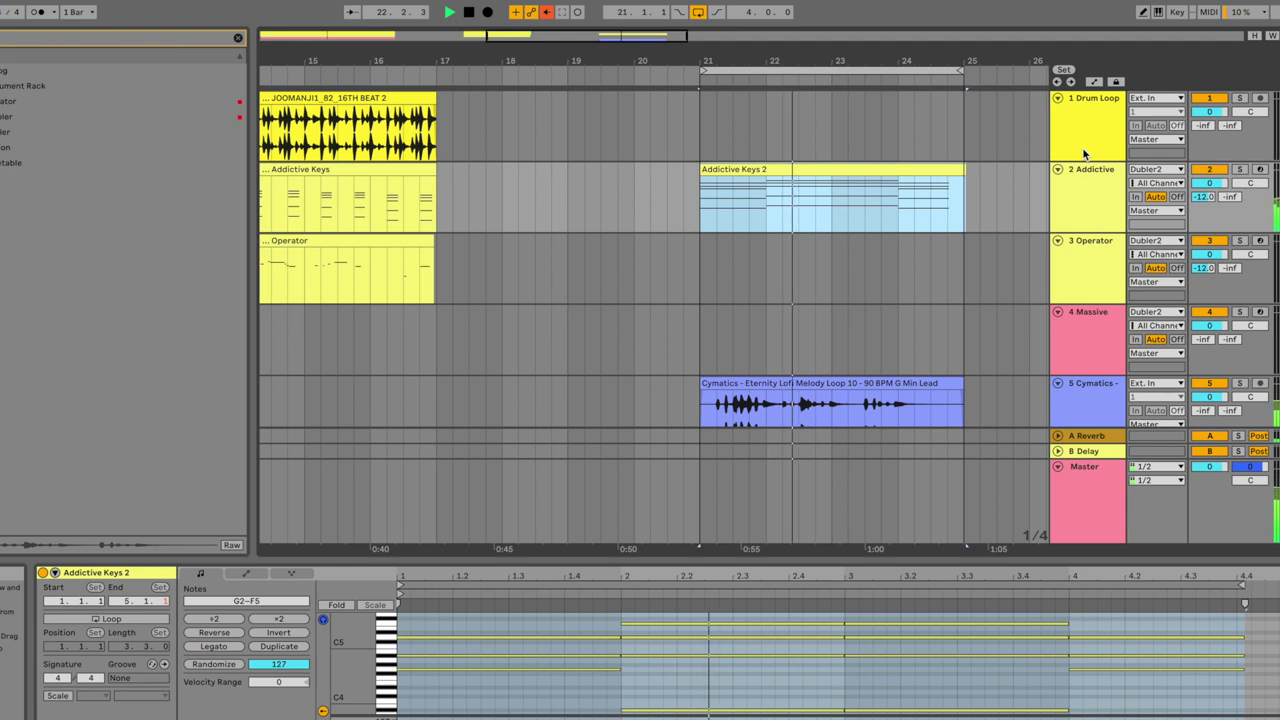
# Insert a new MIDI track below the Addictive Keys track and arm it for recording.
pyautogui.click(1072, 217)
pyautogui.hotkey('ctrl', 'shift', 't')
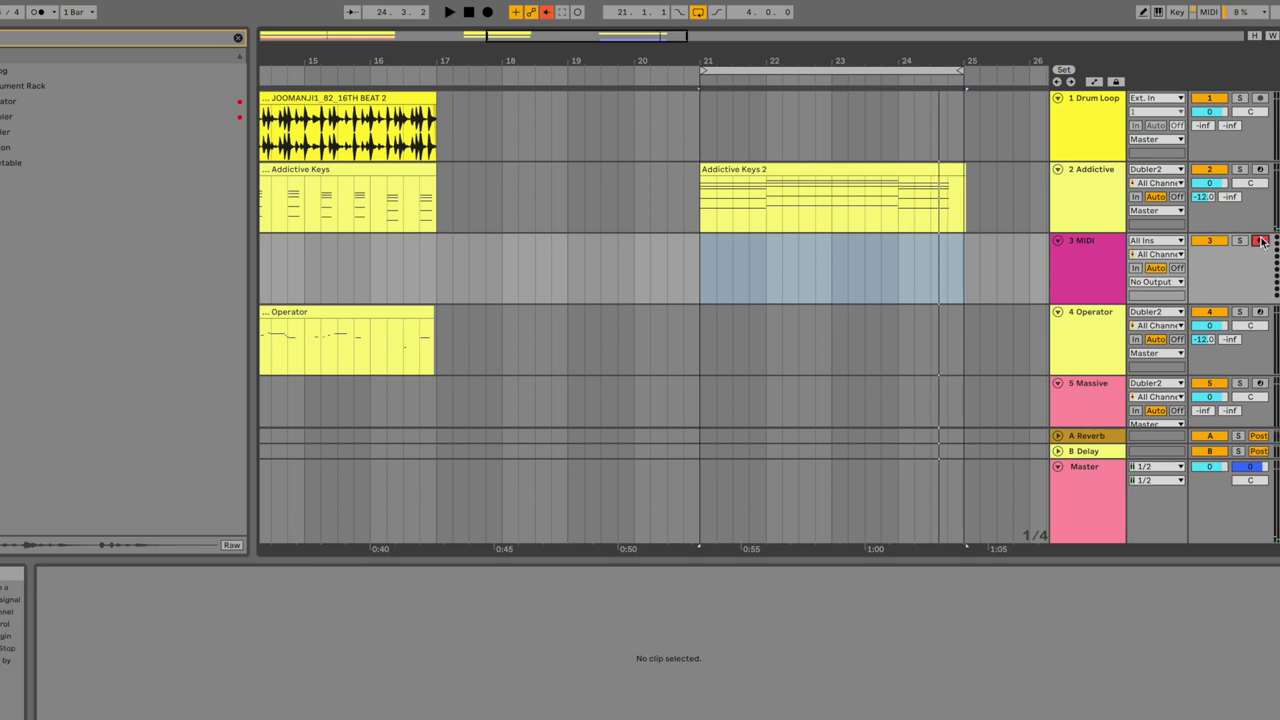
# Switch to Dubler 2 and train the Bass Drum 1 and Acoustic Snare triggers with twelve takes each.
pyautogui.press('super+Tab')
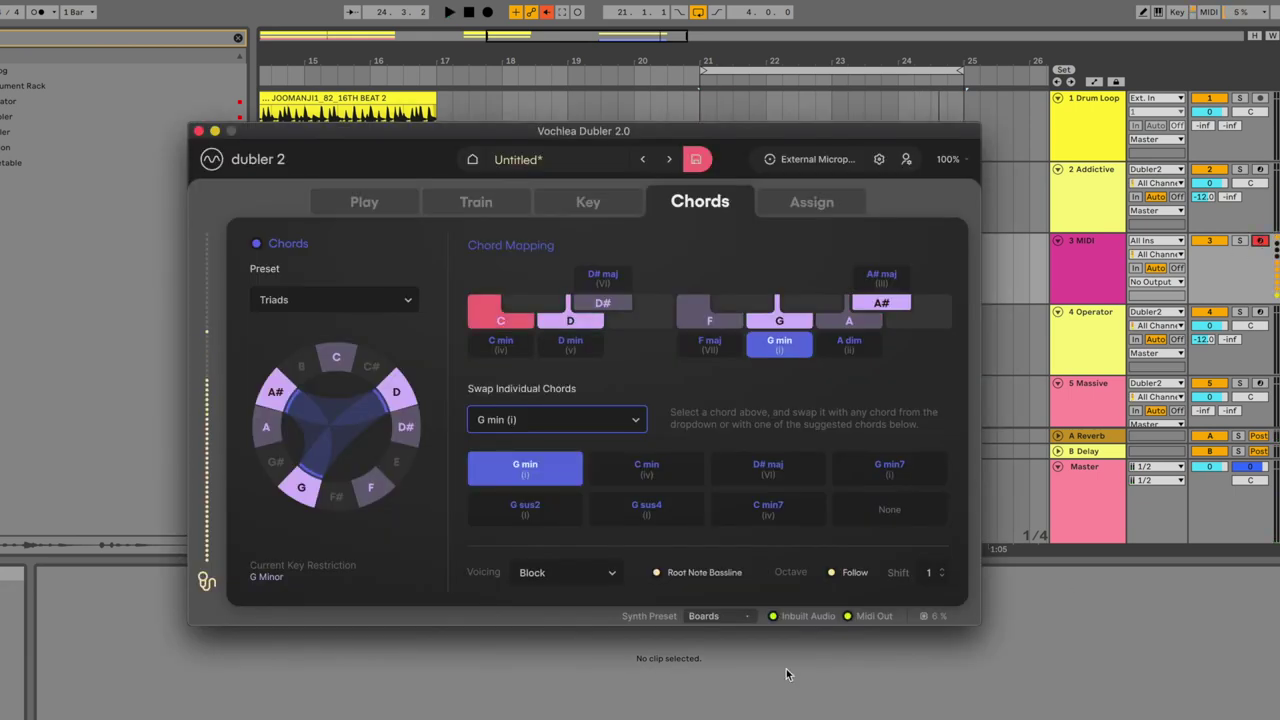
pyautogui.click(487, 207)
pyautogui.click(294, 317)
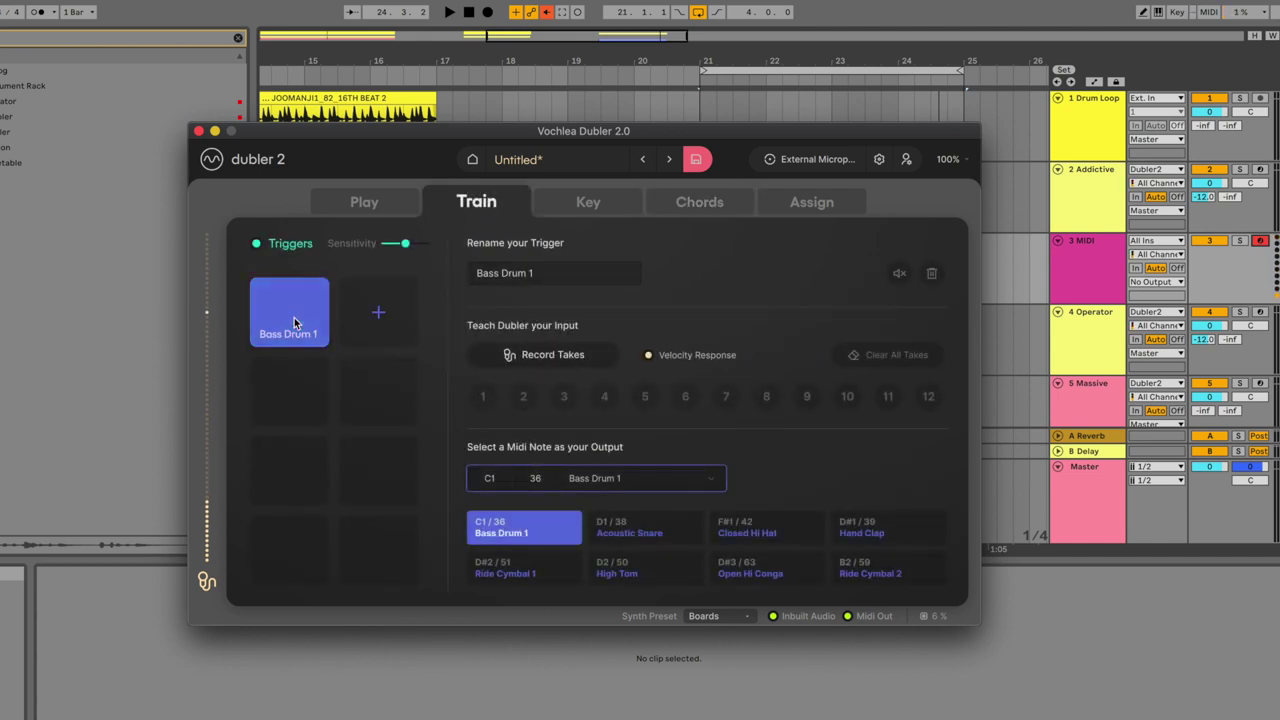
pyautogui.click(548, 352)
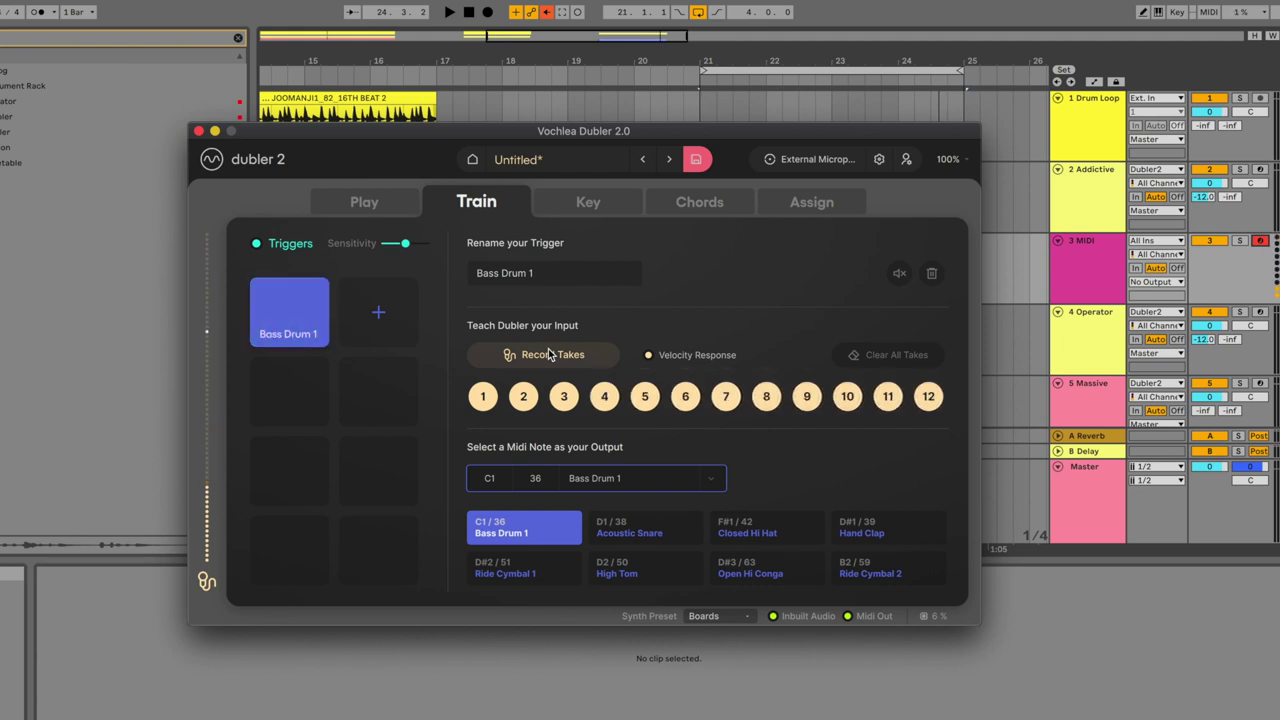
pyautogui.click(375, 310)
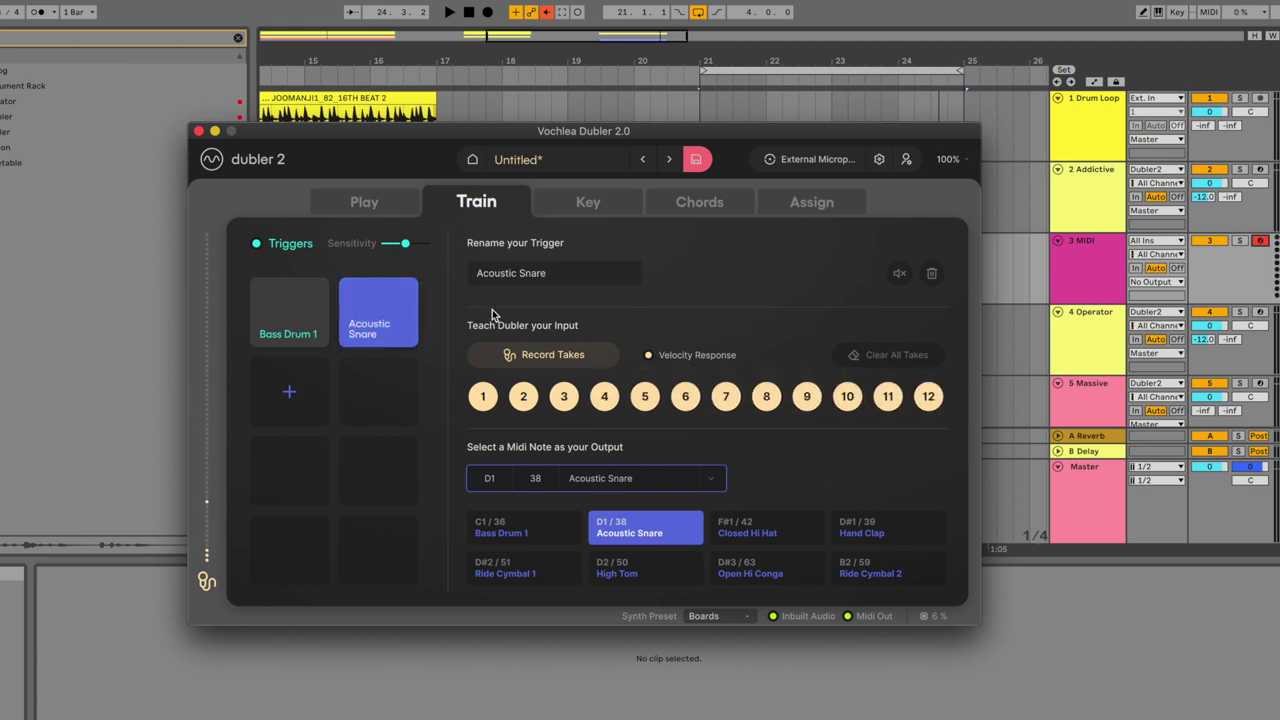
pyautogui.click(590, 203)
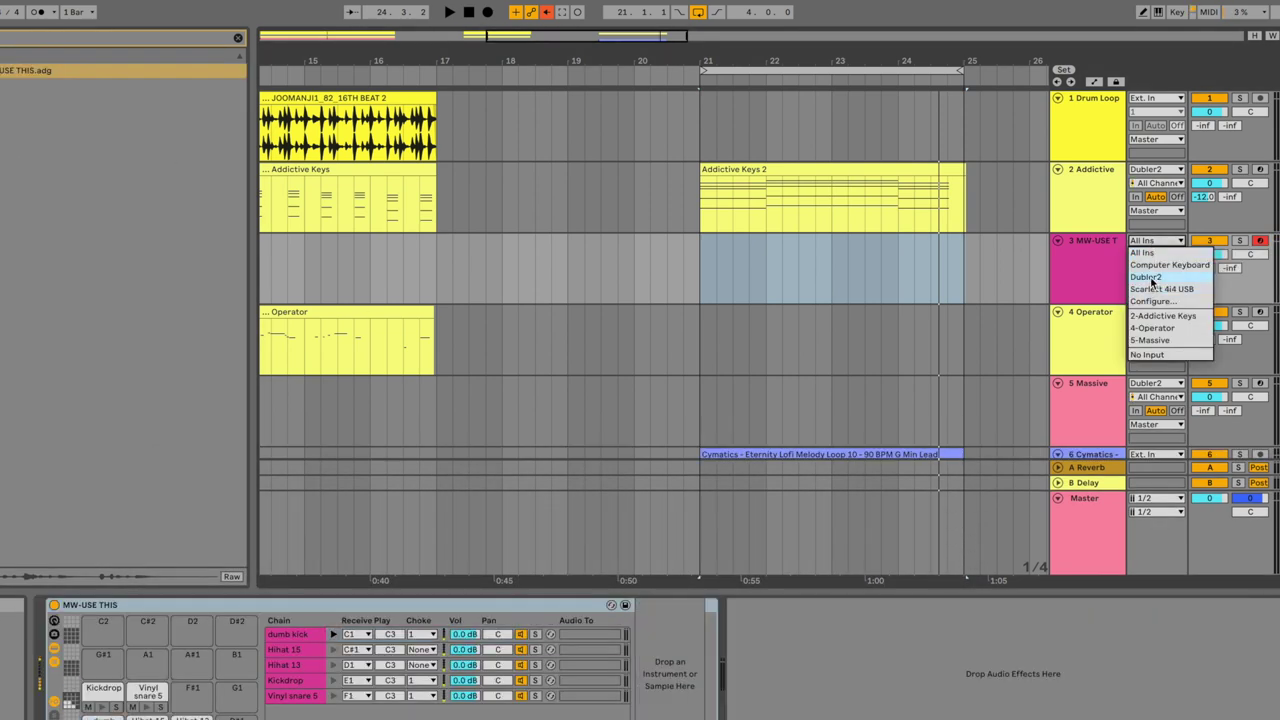
# Set up the MW-USE THIS drum rack with Dubler2 as MIDI input, Vinyl snare 5 on D1 and Hihat 13 on F#1.
pyautogui.click(1152, 281)
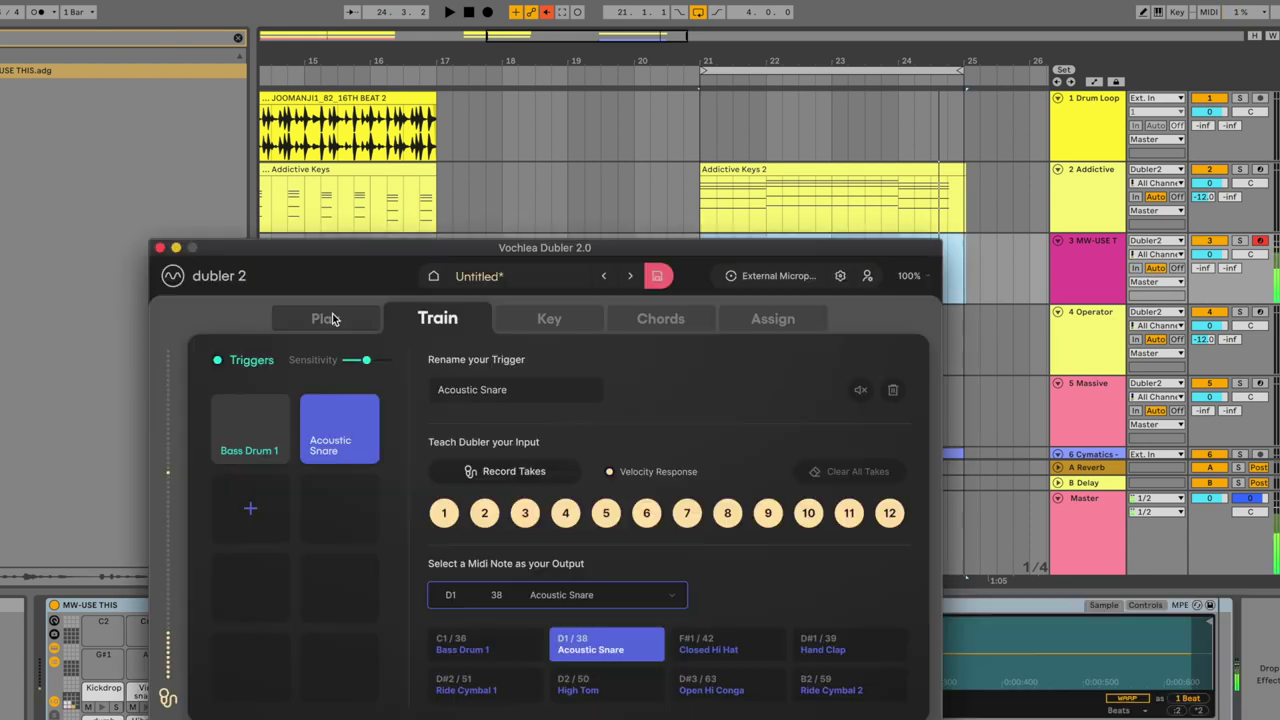
pyautogui.click(325, 318)
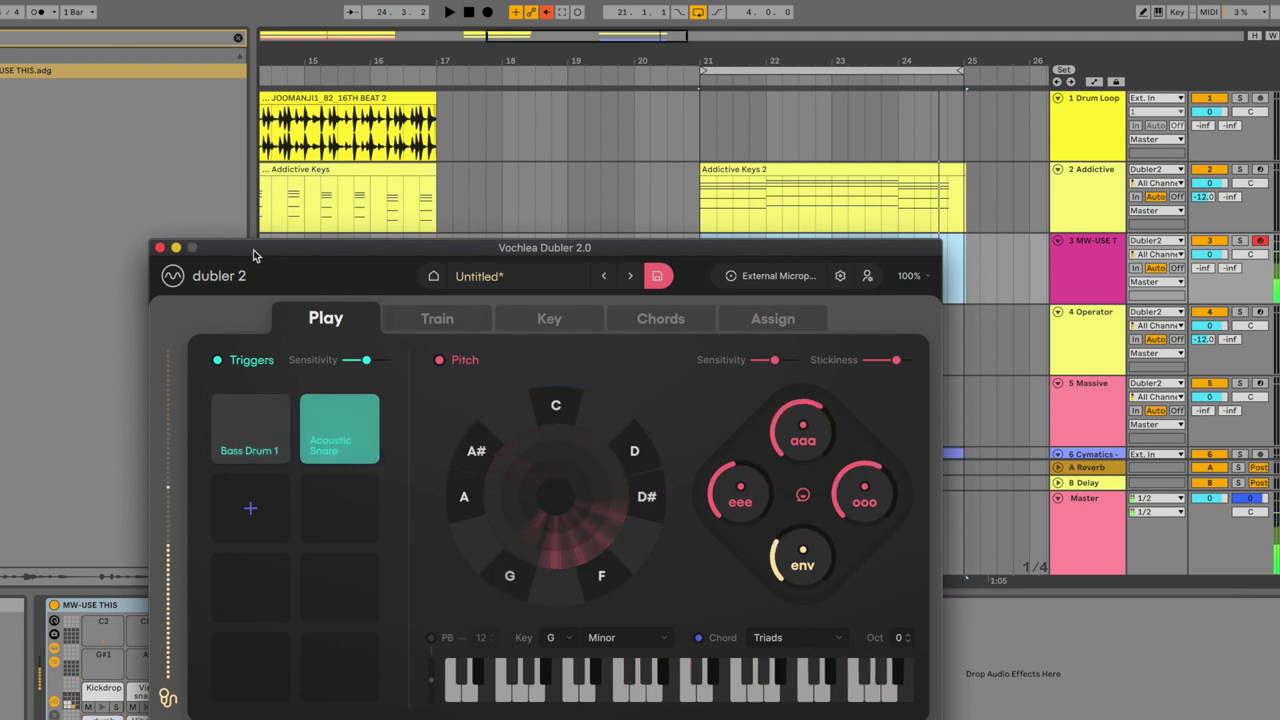
pyautogui.click(56, 380)
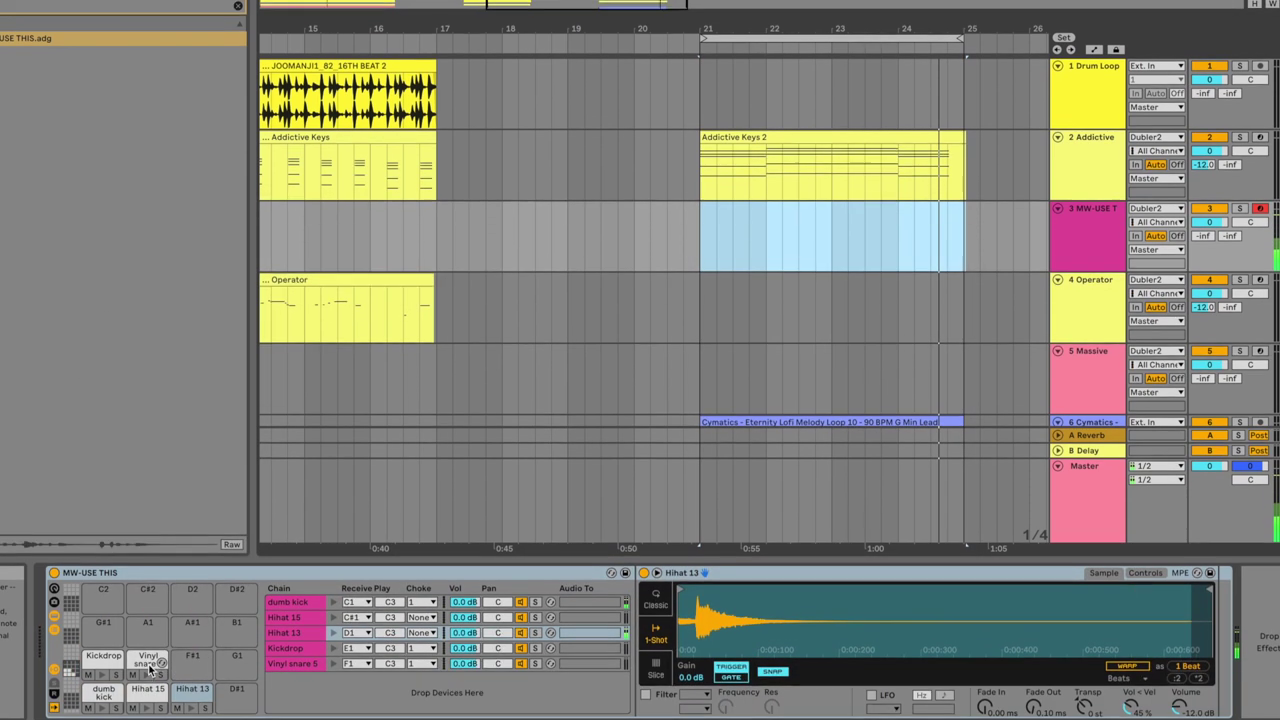
pyautogui.click(192, 717)
pyautogui.moveTo(148, 689); pyautogui.dragTo(190, 650)
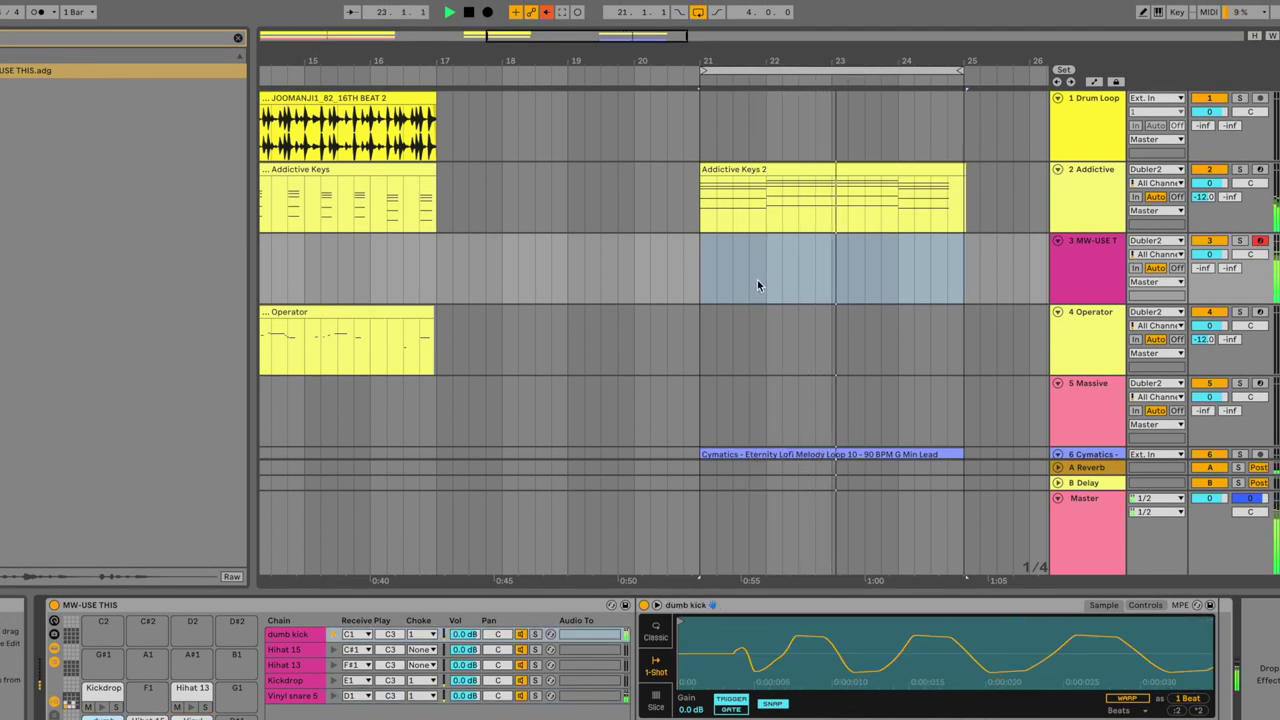
# Record a voice-triggered kick and snare beat on the MW-USE THIS track over the loop from bar 21 to 25.
pyautogui.click(487, 12)
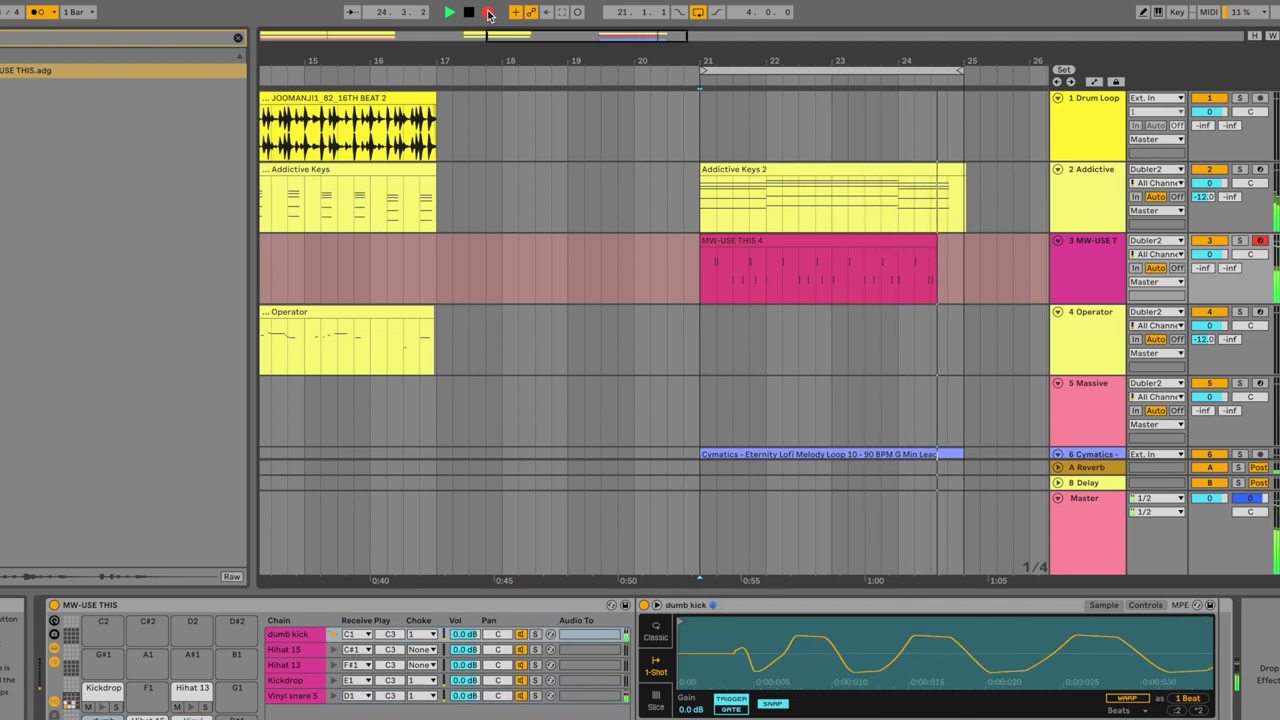
pyautogui.press('space')
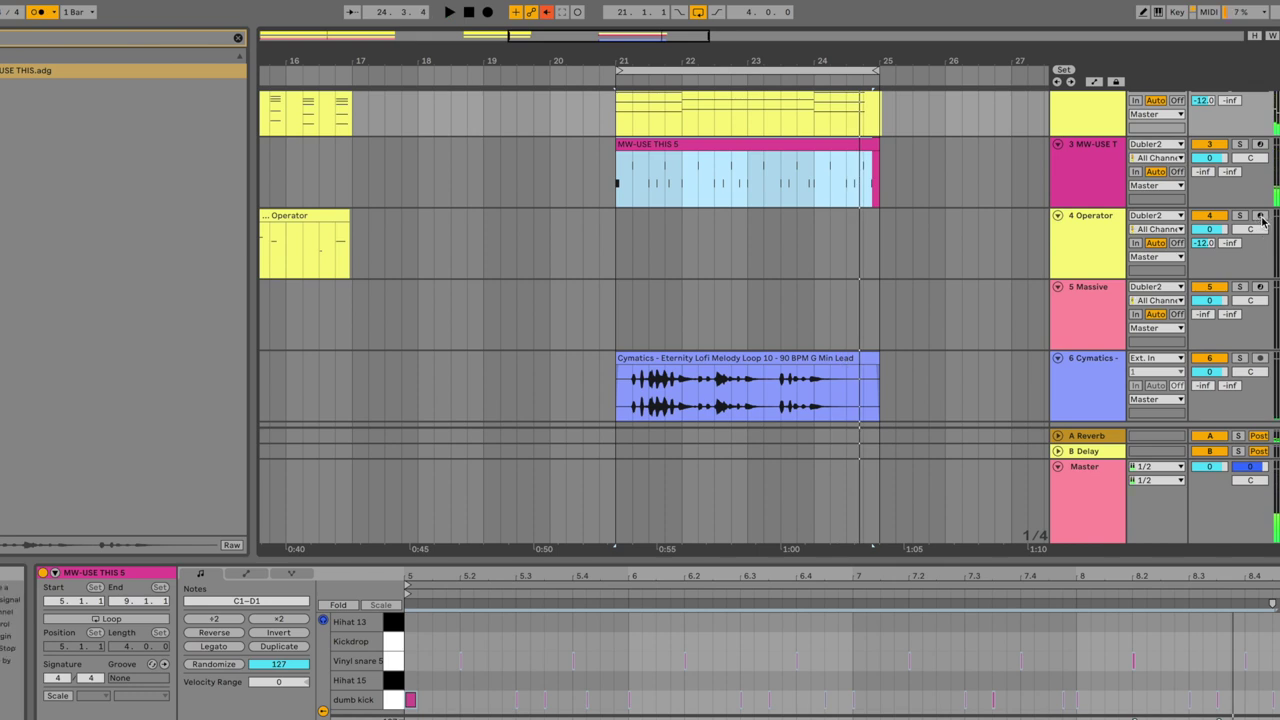
# Arm the Operator track, rehearse against the loop, and record sung chords from bar 21 to 25.
pyautogui.click(1261, 217)
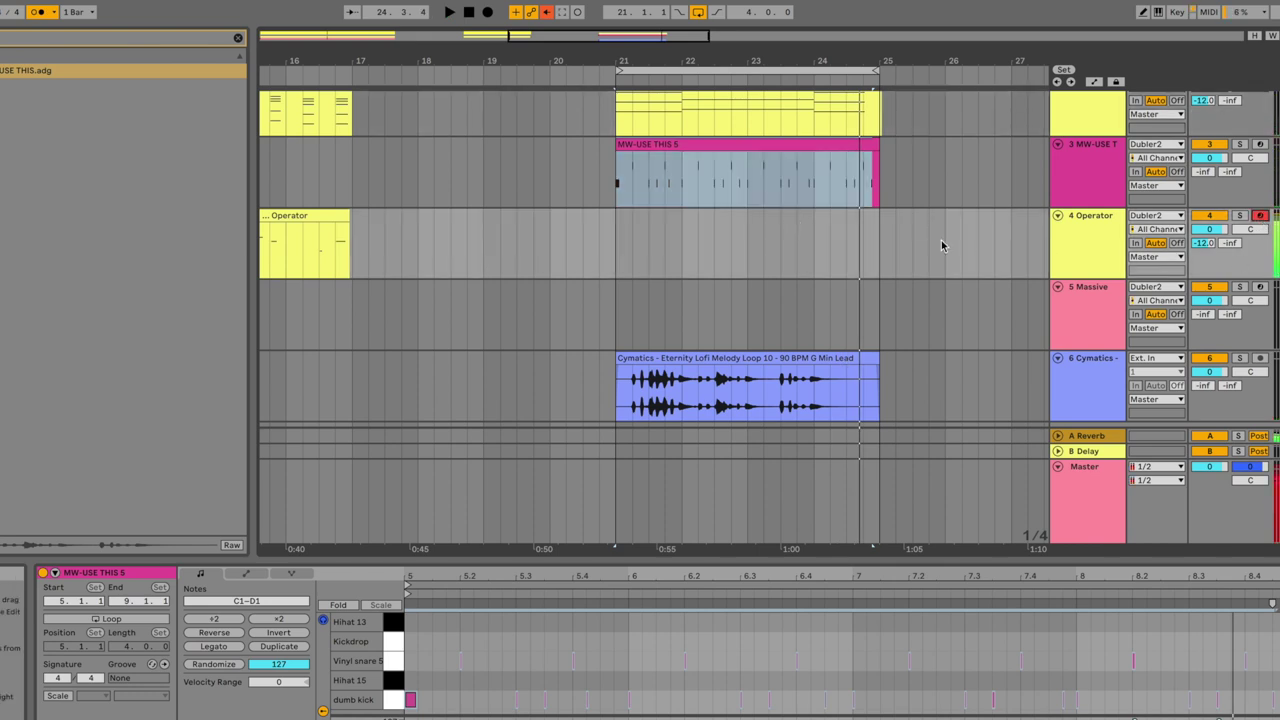
pyautogui.press('space')
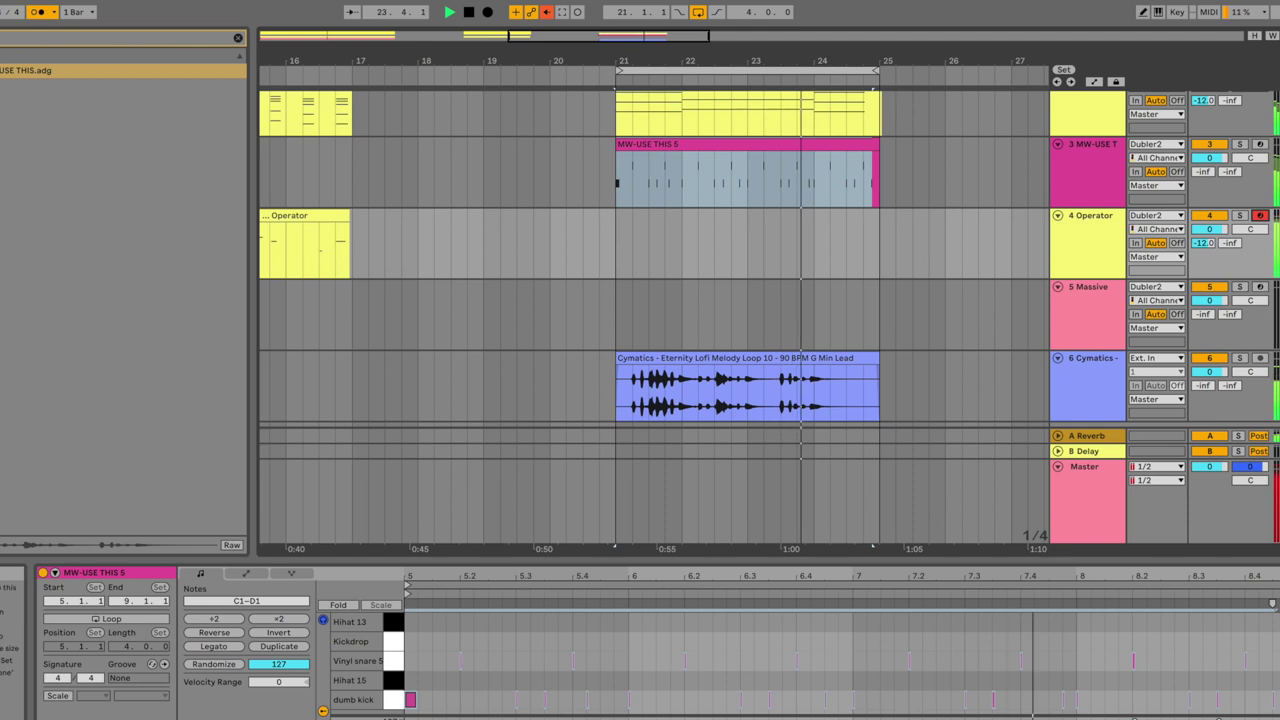
pyautogui.click(489, 12)
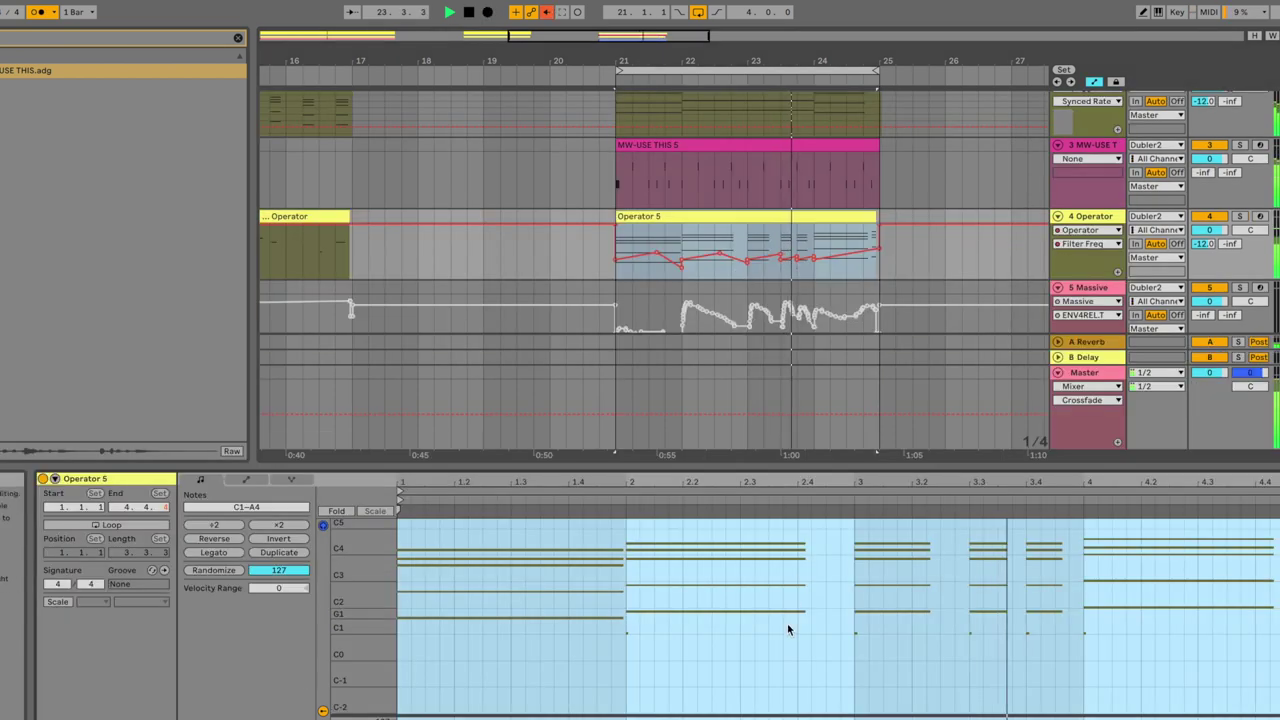
# Extend the bar 22 chord in the Operator 5 clip to bar 23 and adjust the Filter Freq automation near bar 25.
pyautogui.click(786, 626)
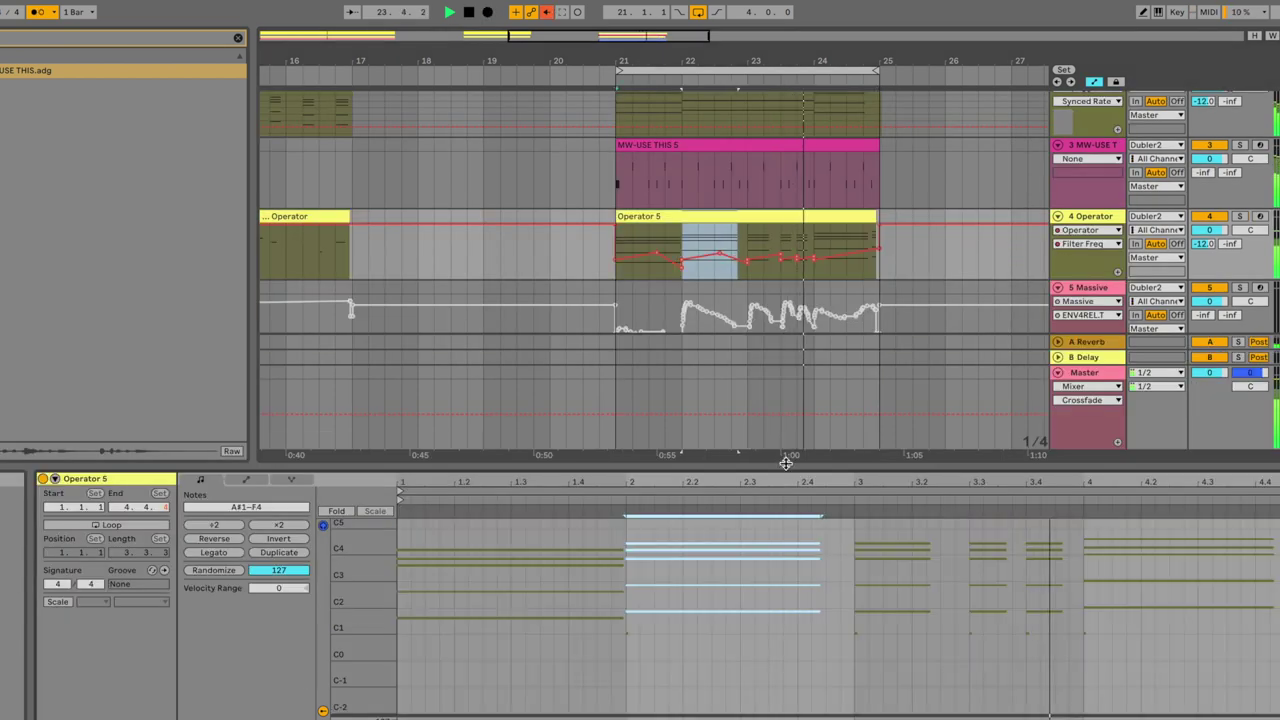
pyautogui.press('a')
pyautogui.press('a')
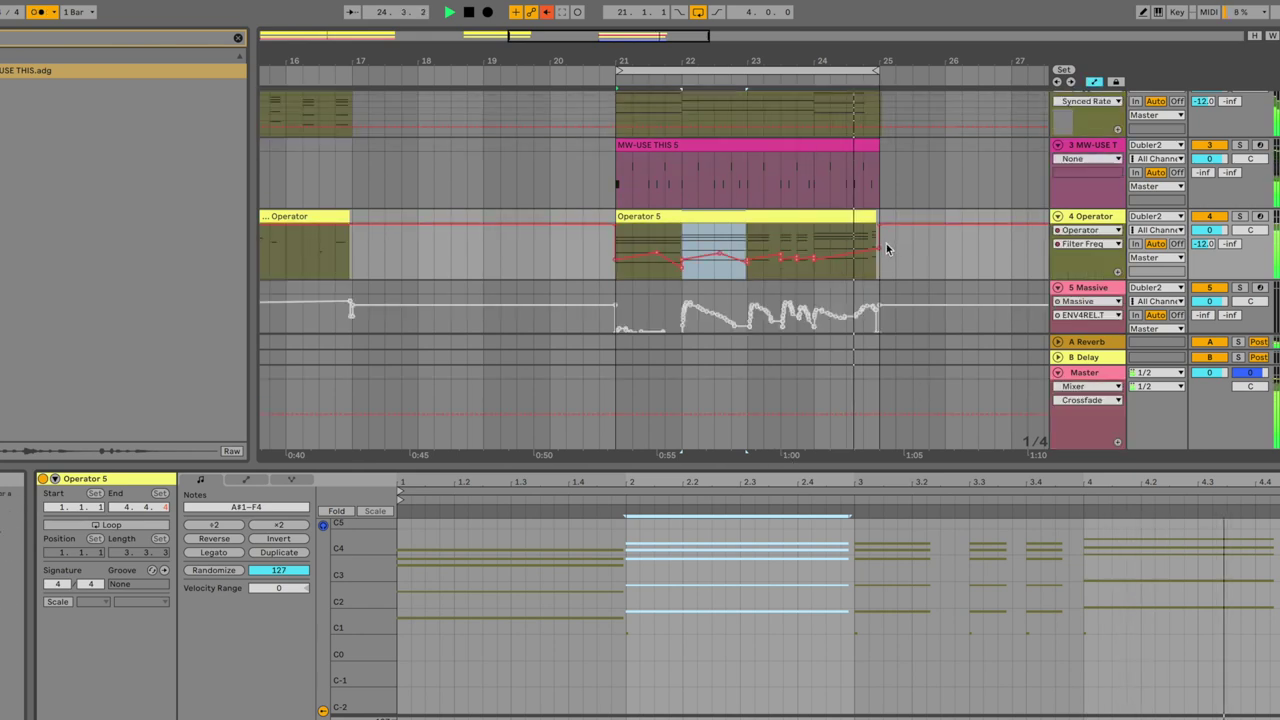
pyautogui.moveTo(879, 249); pyautogui.dragTo(864, 248)
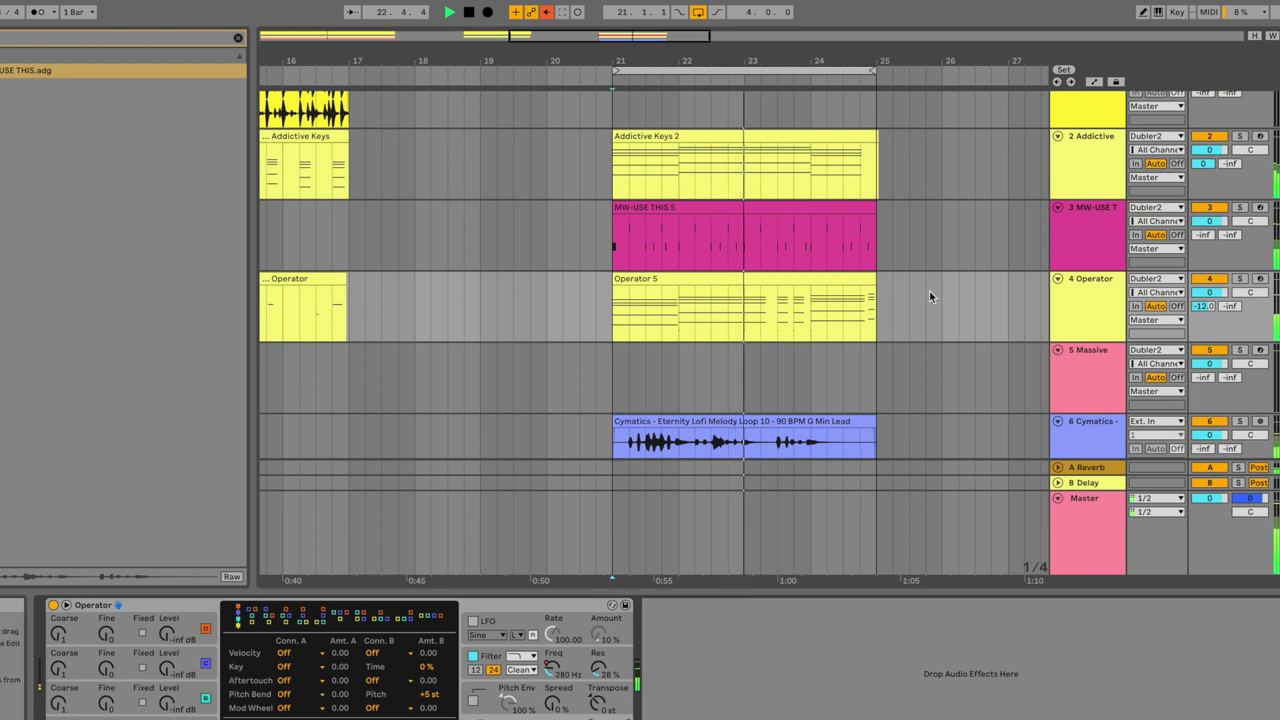
# Add EQ Eight after Addictive Keys on its track and boost 267 Hz by 6.07 dB.
pyautogui.click(1075, 182)
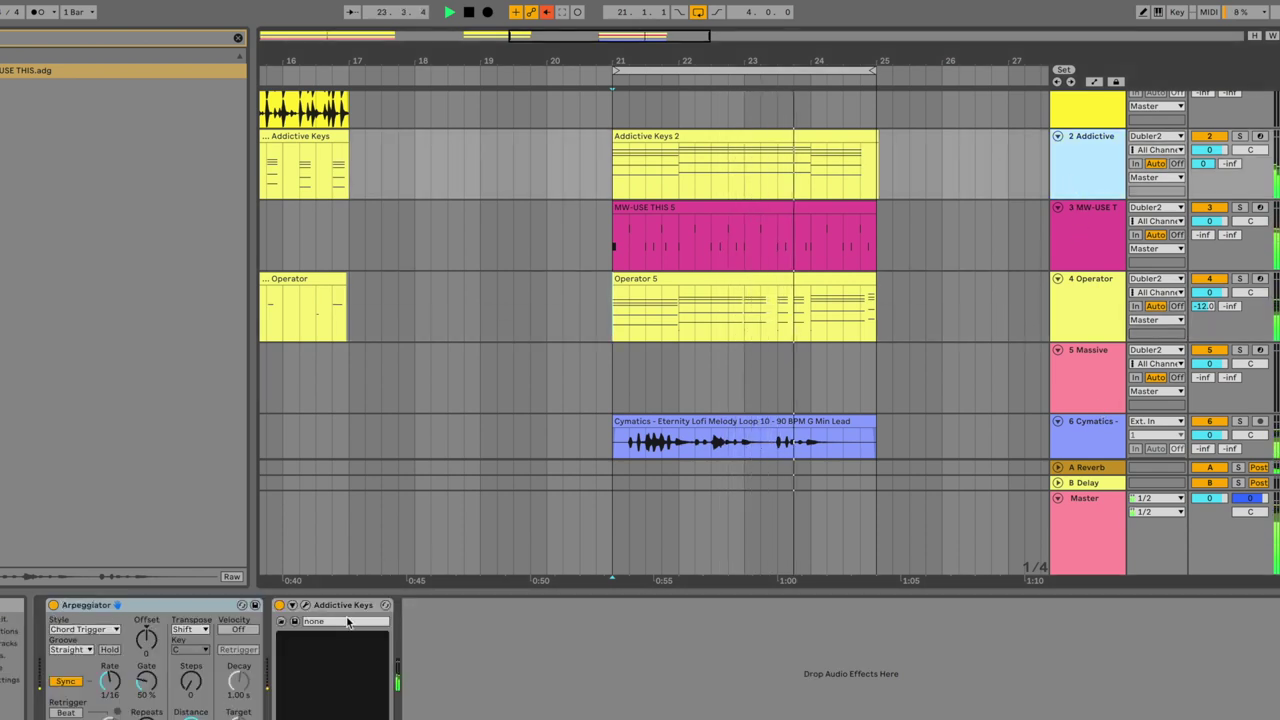
pyautogui.click(3, 72)
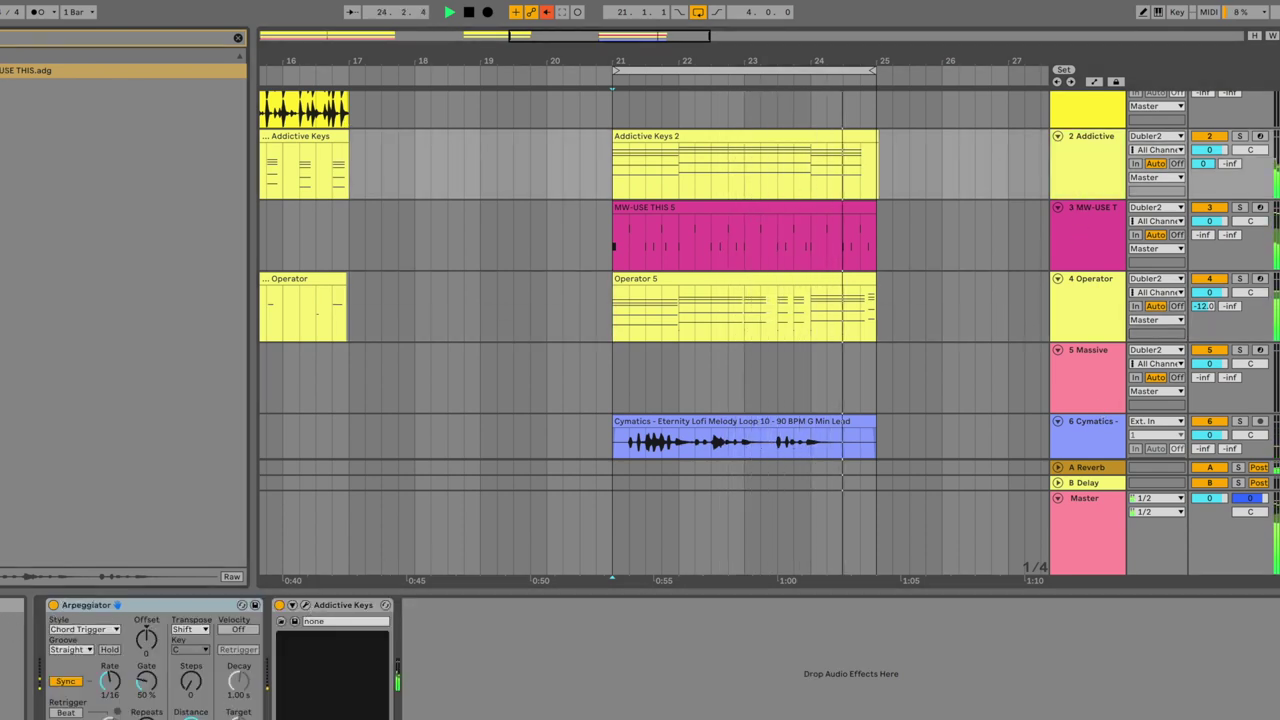
pyautogui.moveTo(33, 86); pyautogui.dragTo(574, 647)
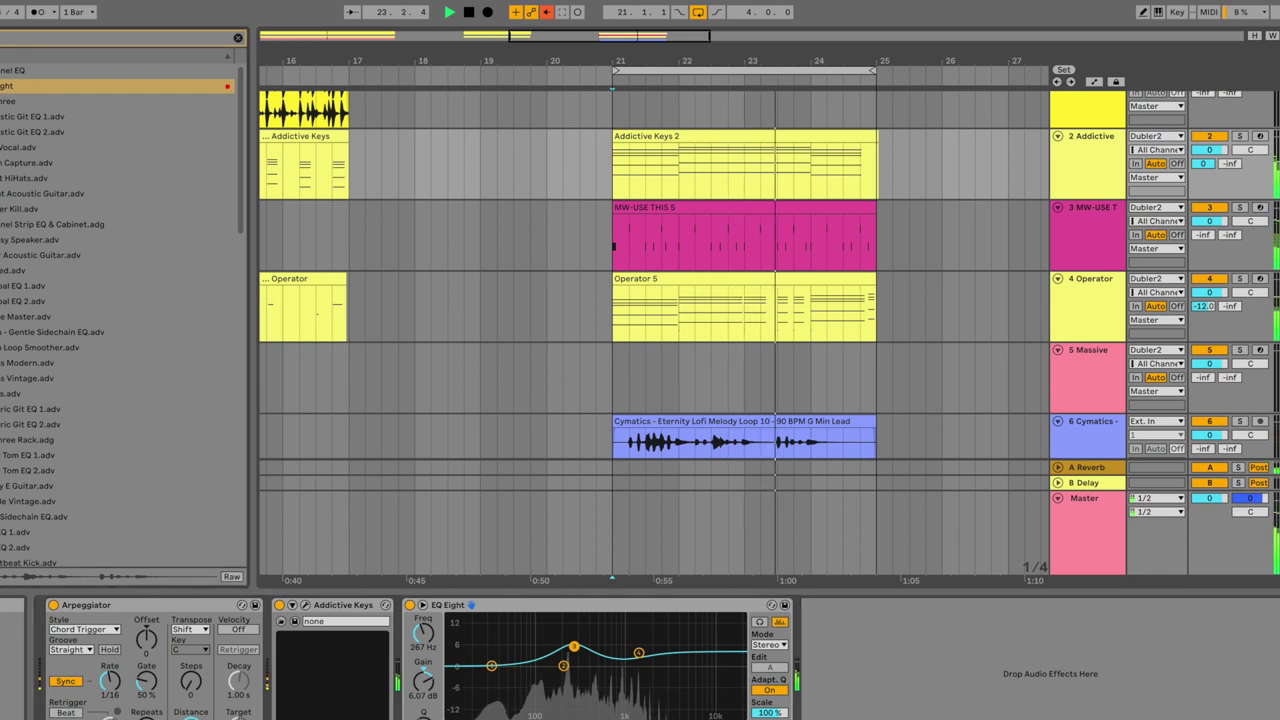
# Search the browser for "chorus" and add Chorus-Ensemble after EQ Eight on the Addictive Keys track.
pyautogui.hotkey('ctrl', 'f')
pyautogui.write('chorus')
pyautogui.moveTo(24, 71); pyautogui.dragTo(1006, 660)
pyautogui.press('Return')
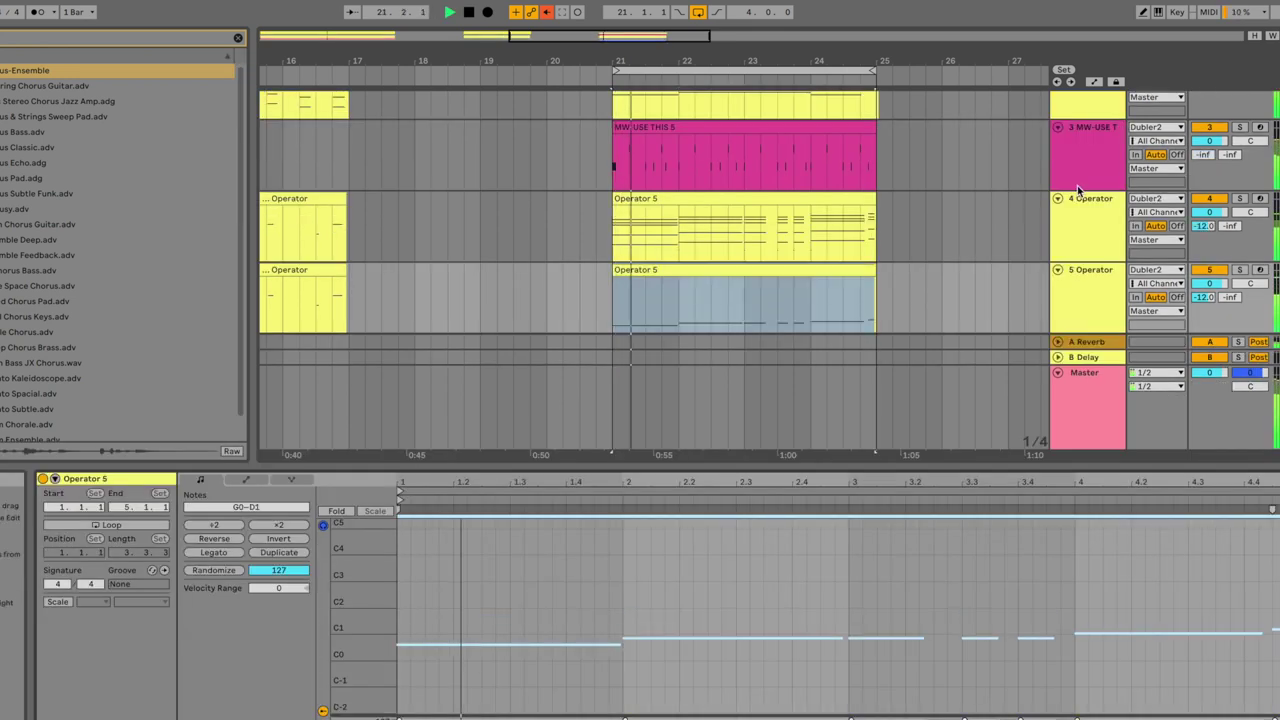
# Enlarge the arrangement area above the clip editor and review all tracks across the full timeline, from the drum loop to the Cymatics lead.
pyautogui.moveTo(860, 465); pyautogui.dragTo(864, 593)
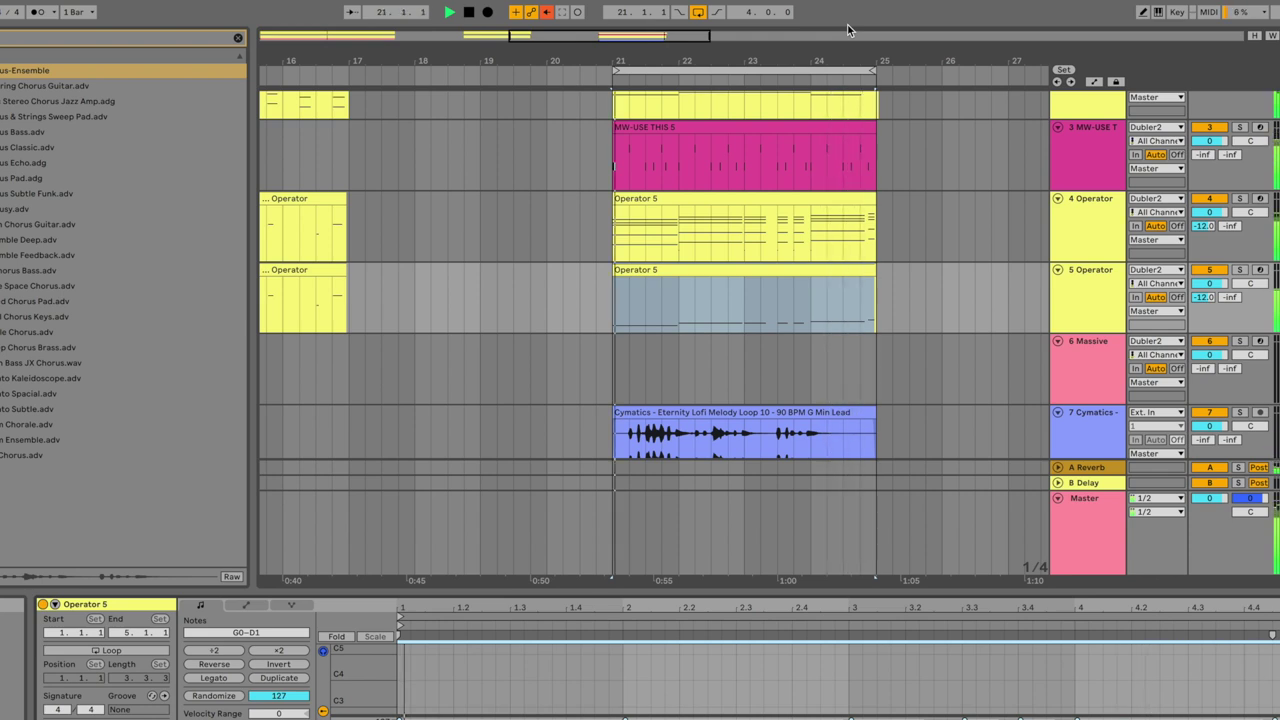
pyautogui.moveTo(592, 66); pyautogui.dragTo(590, 63)
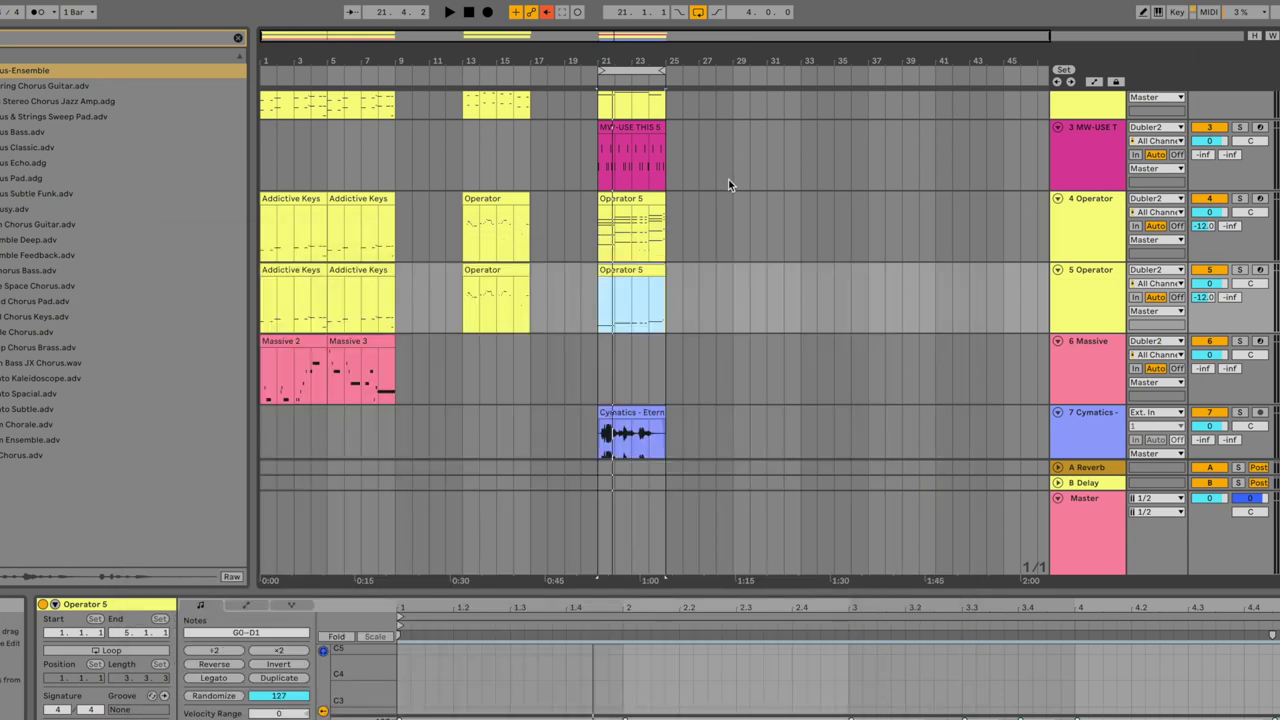
pyautogui.scroll(3, 728, 179)
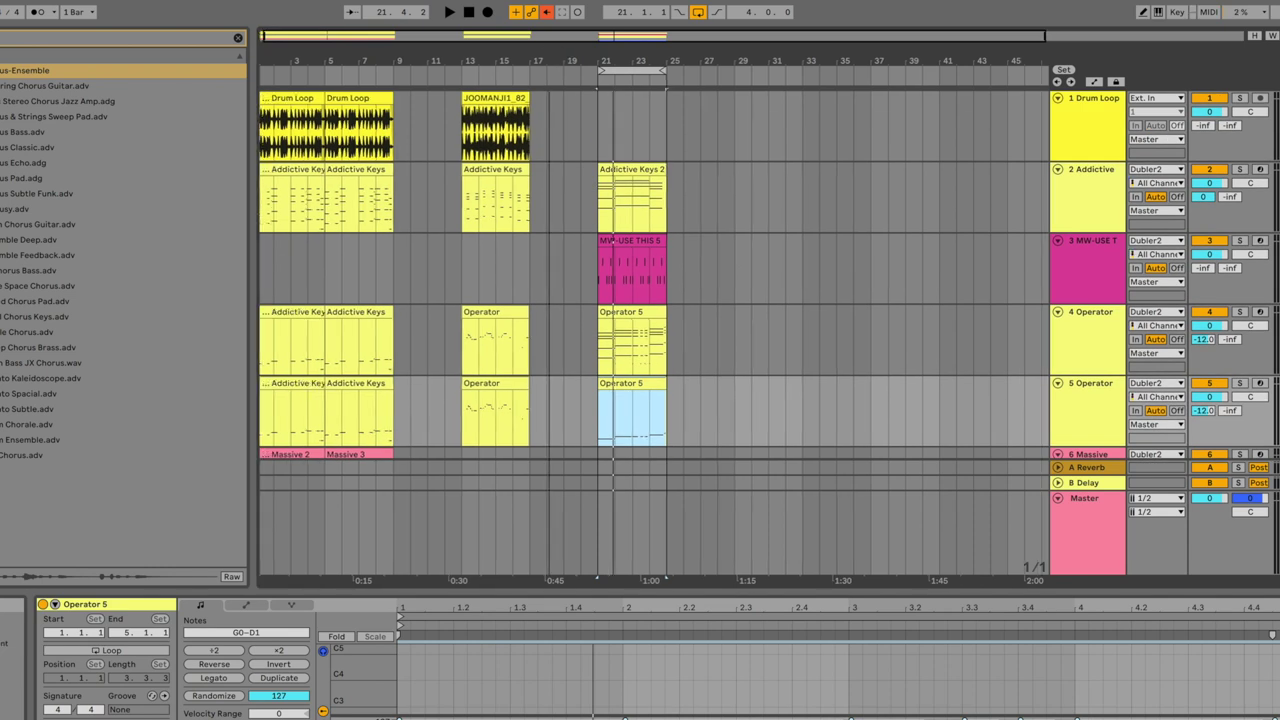
pyautogui.scroll(4, 757, 303)
# Select the MW-USE THIS 5 drum clip at bar 21, switch to Dubler 2's Assign page and move its window higher to reveal the drum rack.
pyautogui.click(916, 237)
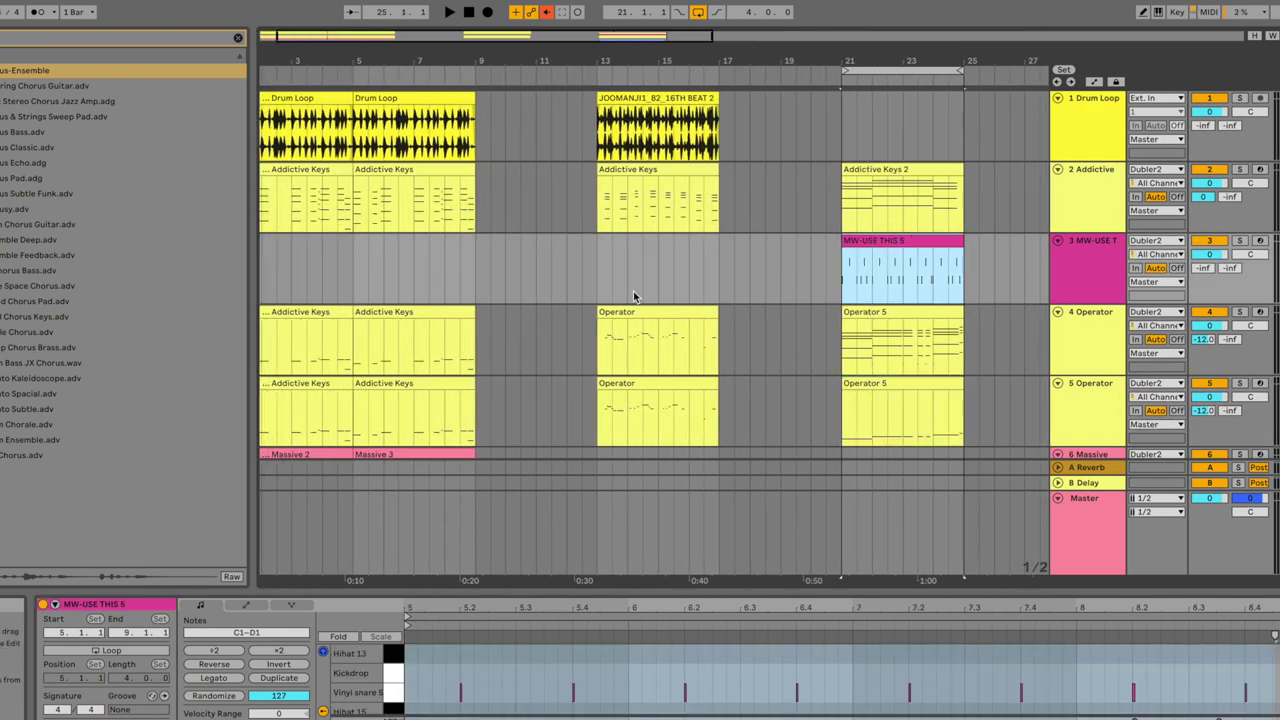
pyautogui.scroll(-3, 633, 291)
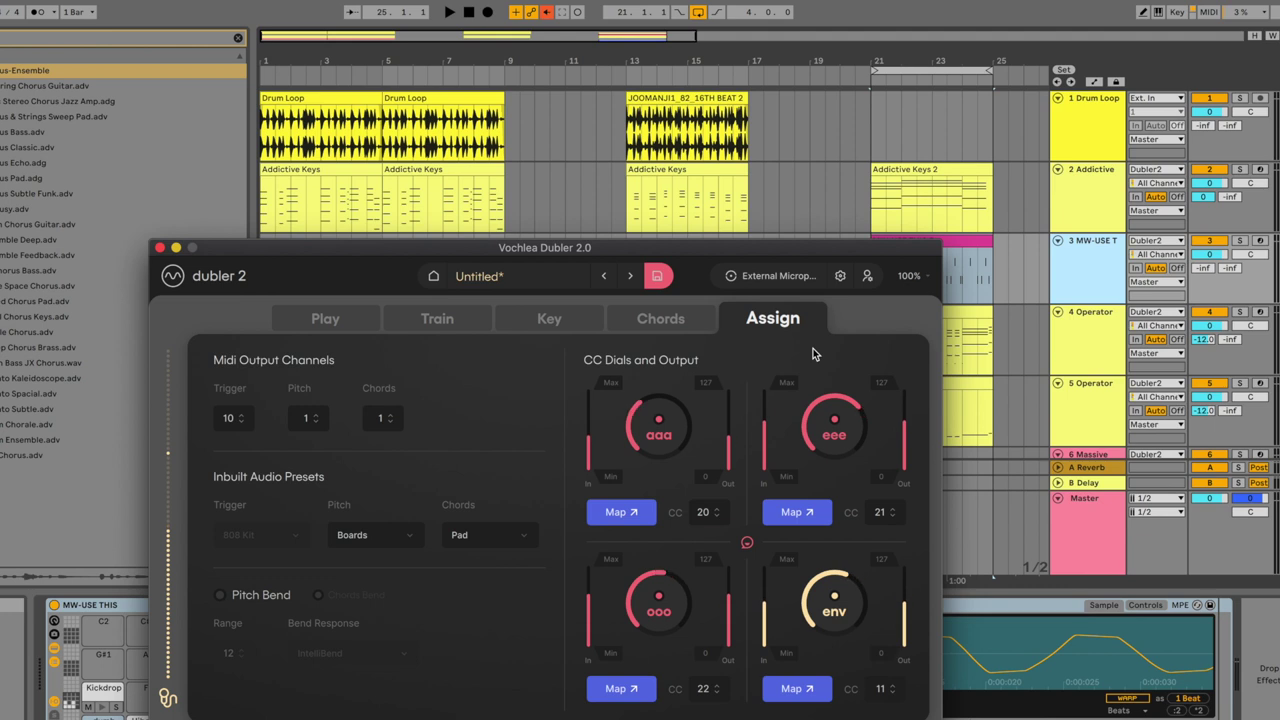
pyautogui.moveTo(807, 252); pyautogui.dragTo(808, 163)
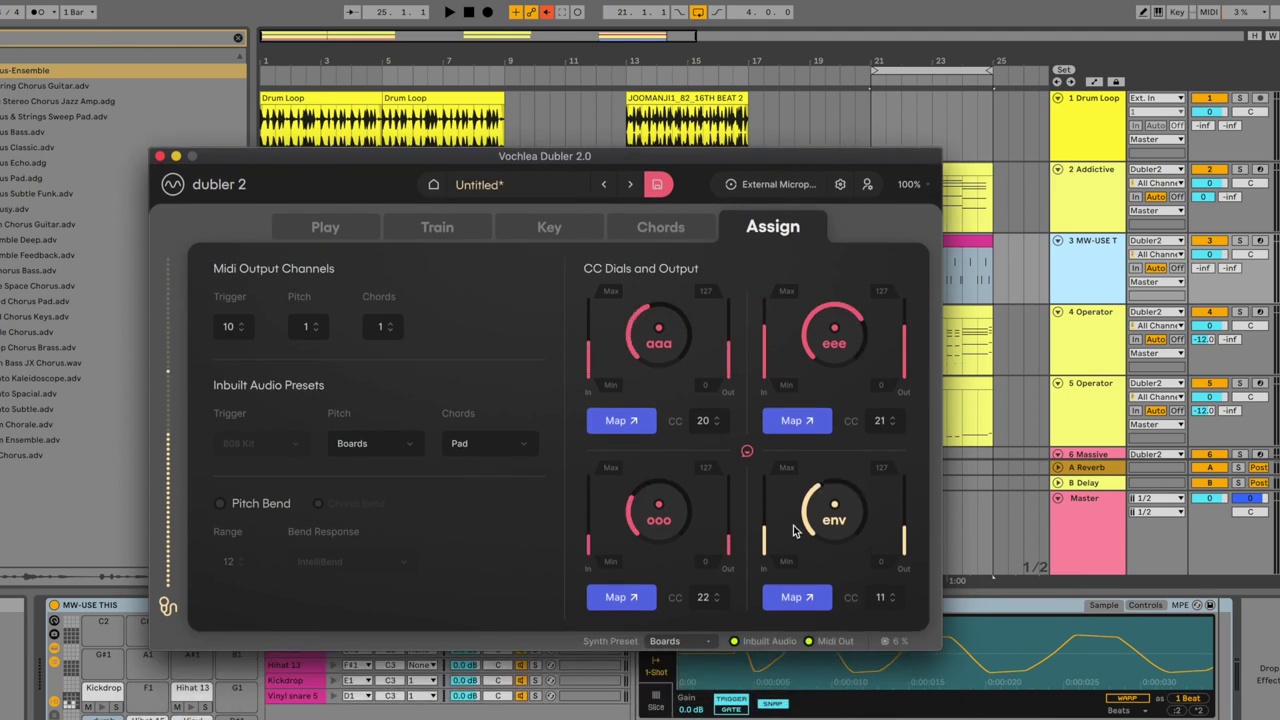